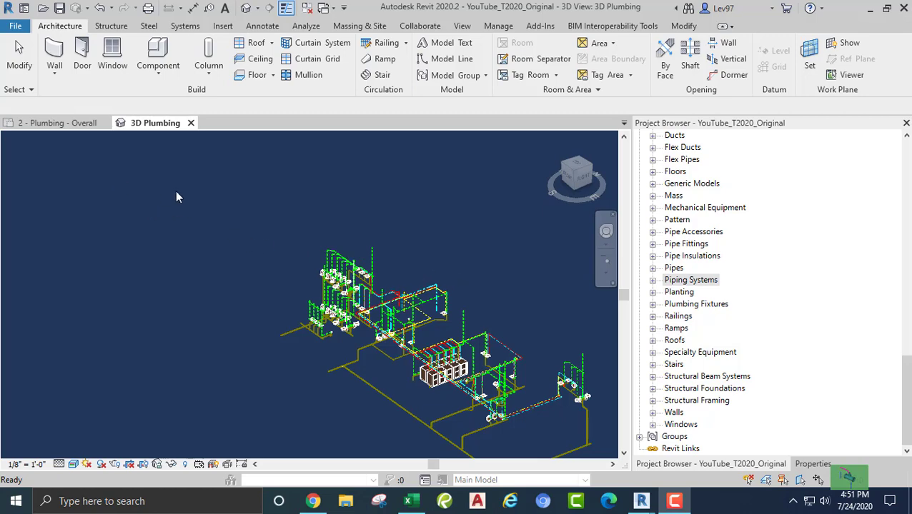
- Switch to the 2 - Plumbing - Overall floor plan at the restroom and dismiss the save reminder
{"action": "left_click", "coordinate": [60, 123]}
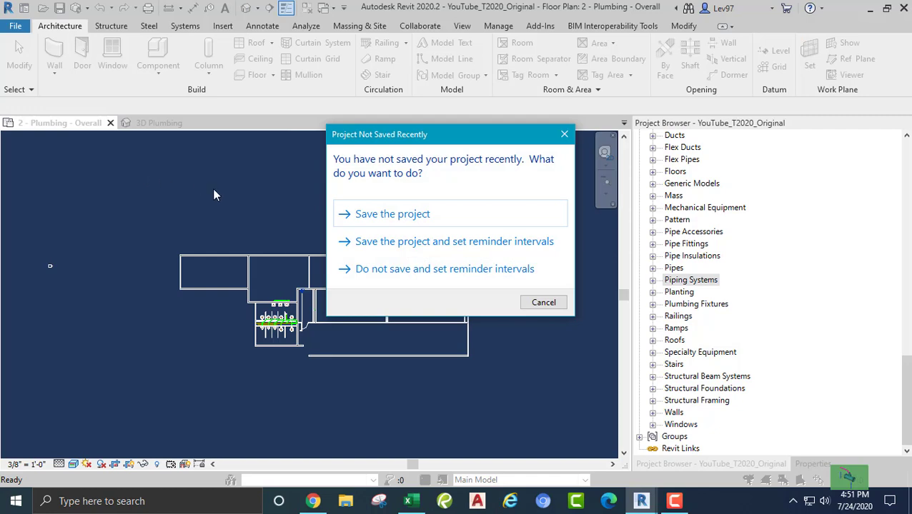
{"action": "key", "text": "Escape"}
{"action": "scroll", "coordinate": [363, 247], "scroll_direction": "up", "scroll_amount": 4}
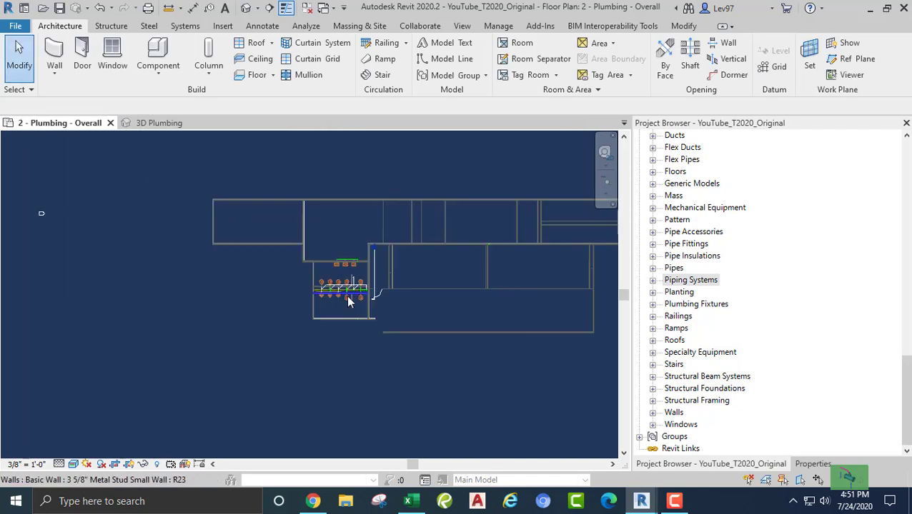
{"action": "scroll", "coordinate": [348, 301], "scroll_direction": "up", "scroll_amount": 8}
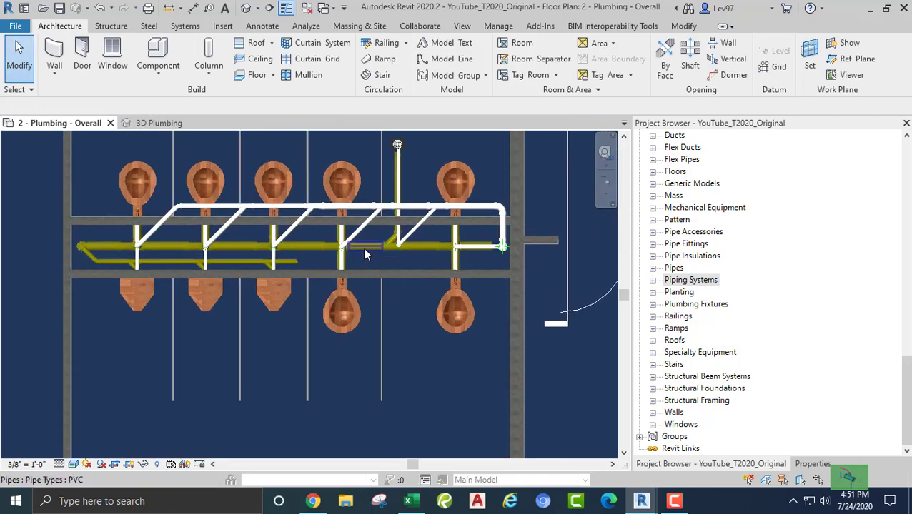
{"action": "scroll", "coordinate": [357, 252], "scroll_direction": "up", "scroll_amount": 2}
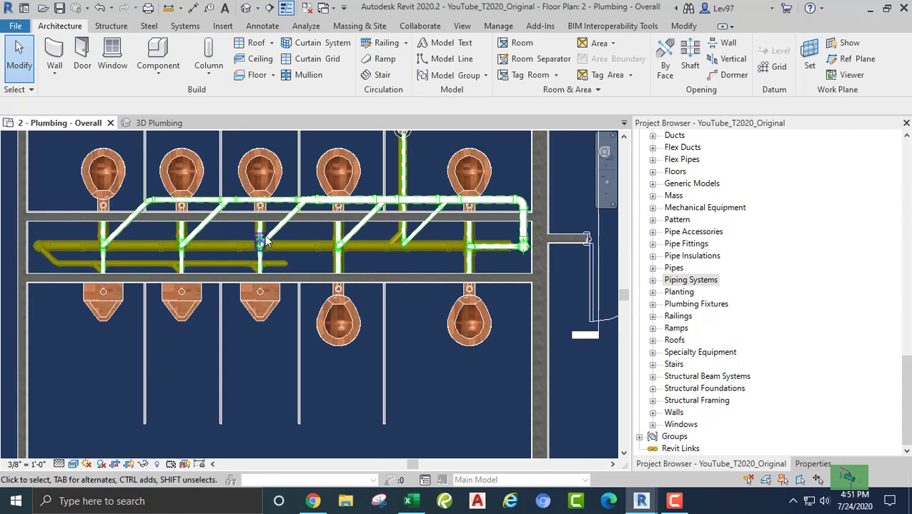
- Examine the restroom's toilets, lavatories and connected piping in the floor plan
{"action": "middle_click_drag", "start_coordinate": [408, 228], "coordinate": [421, 268]}
{"action": "scroll", "coordinate": [321, 290], "scroll_direction": "up", "scroll_amount": 1}
{"action": "scroll", "coordinate": [322, 302], "scroll_direction": "down", "scroll_amount": 4}
{"action": "scroll", "coordinate": [396, 270], "scroll_direction": "down", "scroll_amount": 2}
{"action": "middle_click_drag", "start_coordinate": [337, 283], "coordinate": [333, 289]}
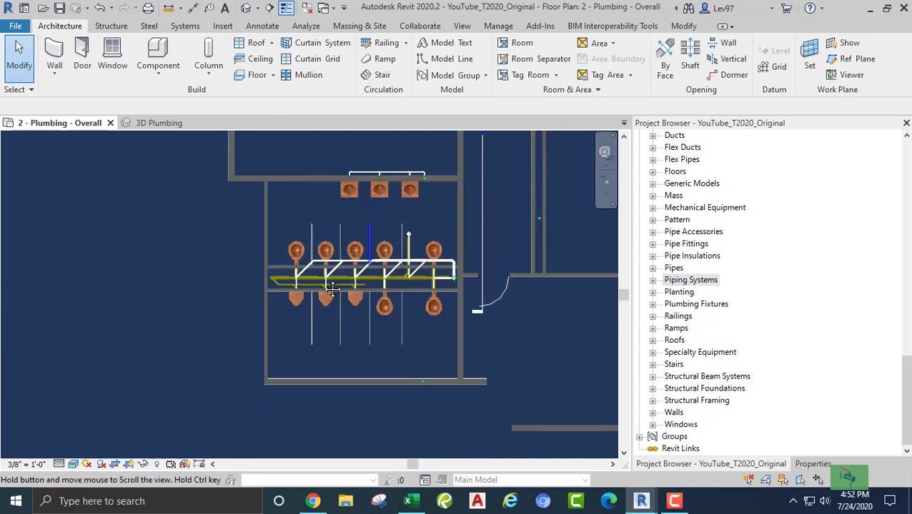
{"action": "scroll", "coordinate": [311, 249], "scroll_direction": "up", "scroll_amount": 3}
{"action": "scroll", "coordinate": [310, 248], "scroll_direction": "up", "scroll_amount": 1}
{"action": "scroll", "coordinate": [310, 266], "scroll_direction": "down", "scroll_amount": 2}
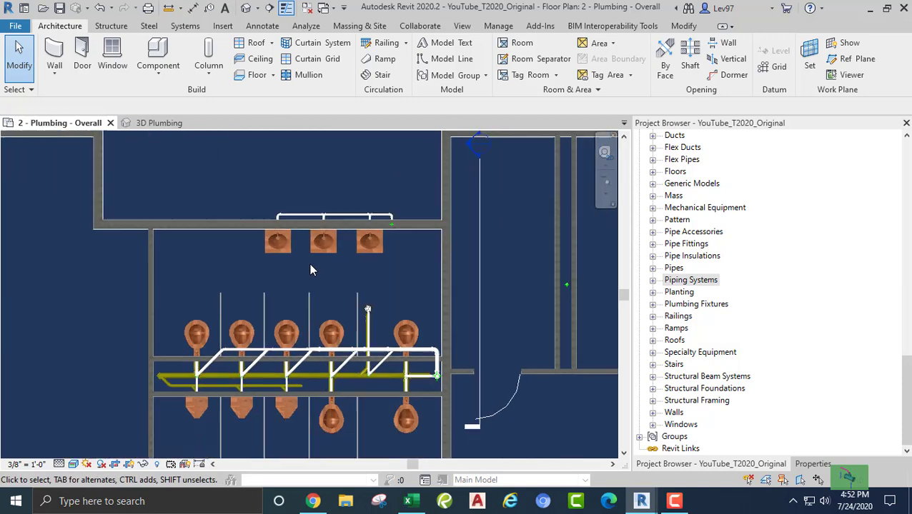
{"action": "scroll", "coordinate": [310, 270], "scroll_direction": "down", "scroll_amount": 2}
{"action": "middle_click_drag", "start_coordinate": [310, 264], "coordinate": [331, 247]}
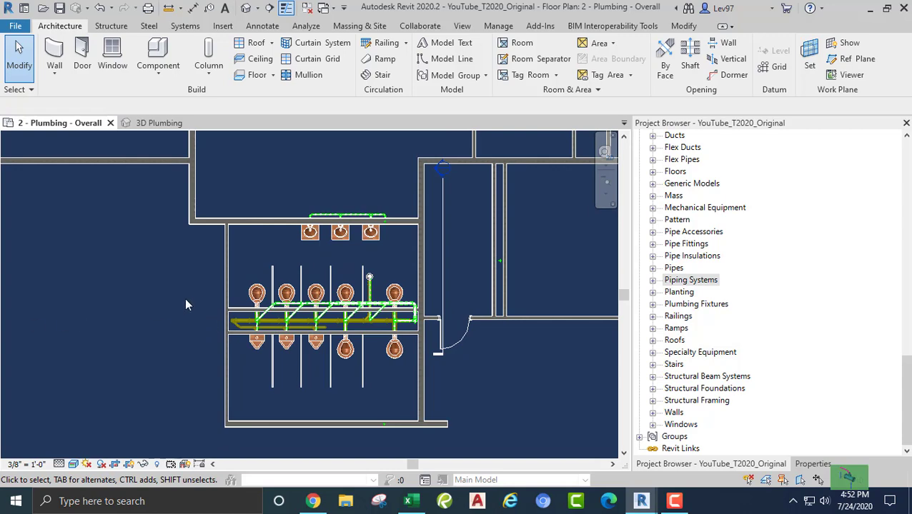
{"action": "scroll", "coordinate": [294, 288], "scroll_direction": "up", "scroll_amount": 3}
{"action": "scroll", "coordinate": [291, 297], "scroll_direction": "down", "scroll_amount": 2}
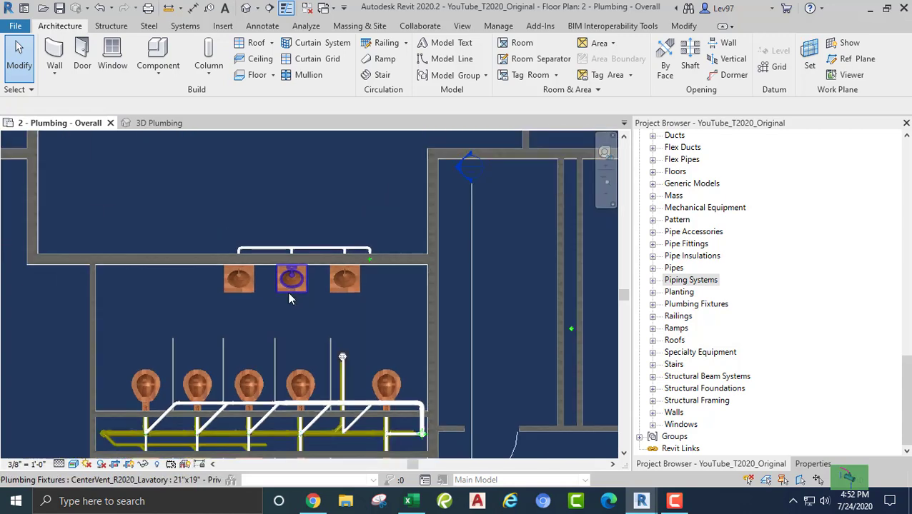
{"action": "middle_click_drag", "start_coordinate": [291, 298], "coordinate": [382, 233]}
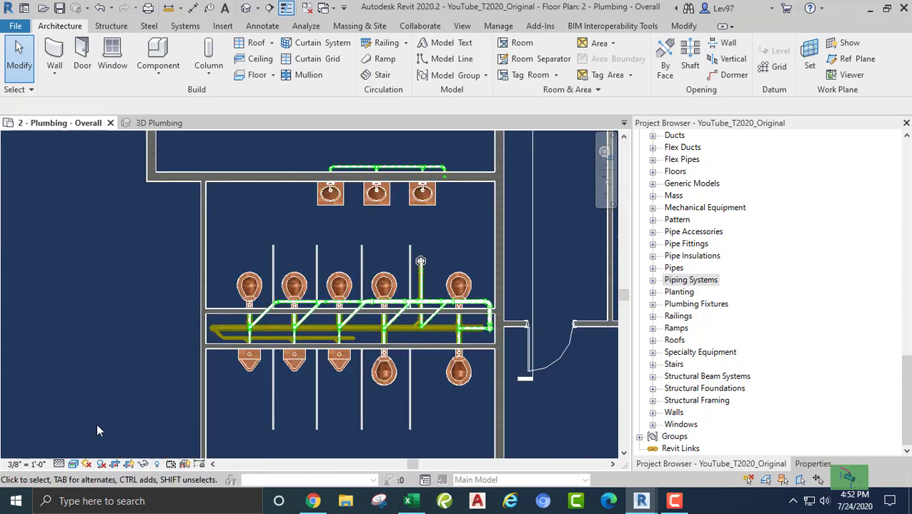
- Set the plumbing floor plan's visual style to Wireframe
{"action": "left_click", "coordinate": [74, 464]}
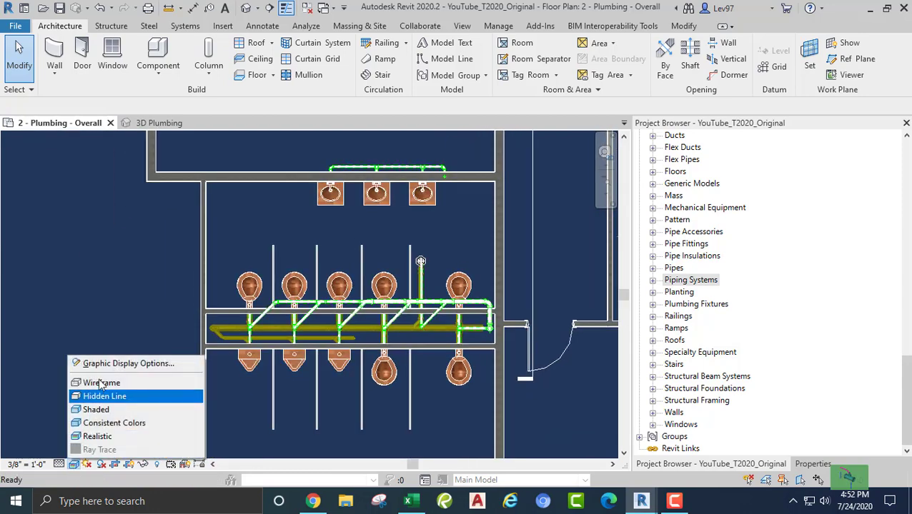
{"action": "left_click", "coordinate": [101, 384]}
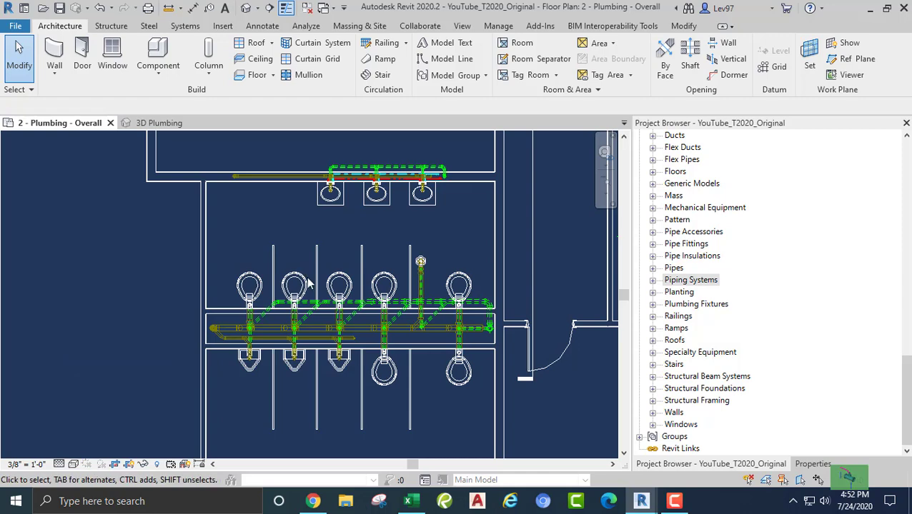
{"action": "middle_click_drag", "start_coordinate": [412, 177], "coordinate": [354, 274]}
{"action": "scroll", "coordinate": [356, 269], "scroll_direction": "up", "scroll_amount": 2}
{"action": "scroll", "coordinate": [285, 315], "scroll_direction": "down", "scroll_amount": 3}
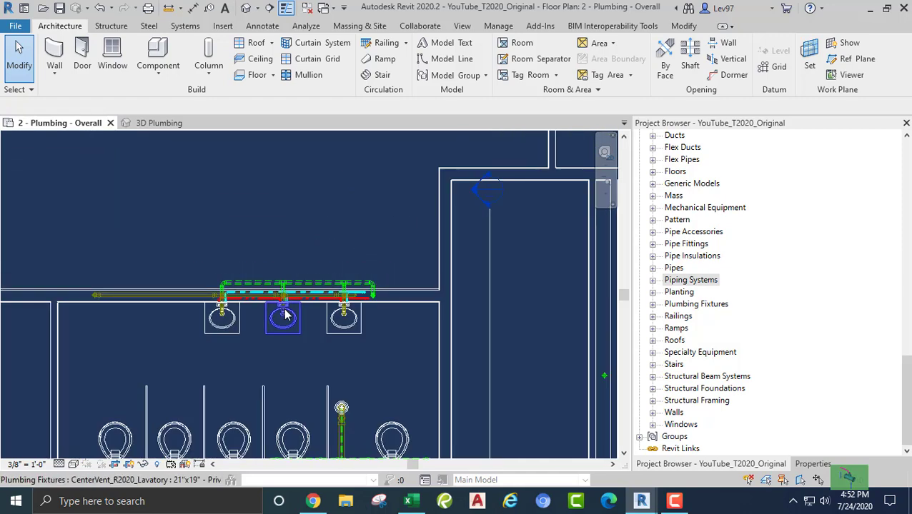
- Examine the lavatories on the restroom's north wall and the empty south wall in the wireframe plan
{"action": "middle_click_drag", "start_coordinate": [279, 338], "coordinate": [355, 228]}
{"action": "scroll", "coordinate": [354, 228], "scroll_direction": "up", "scroll_amount": 1}
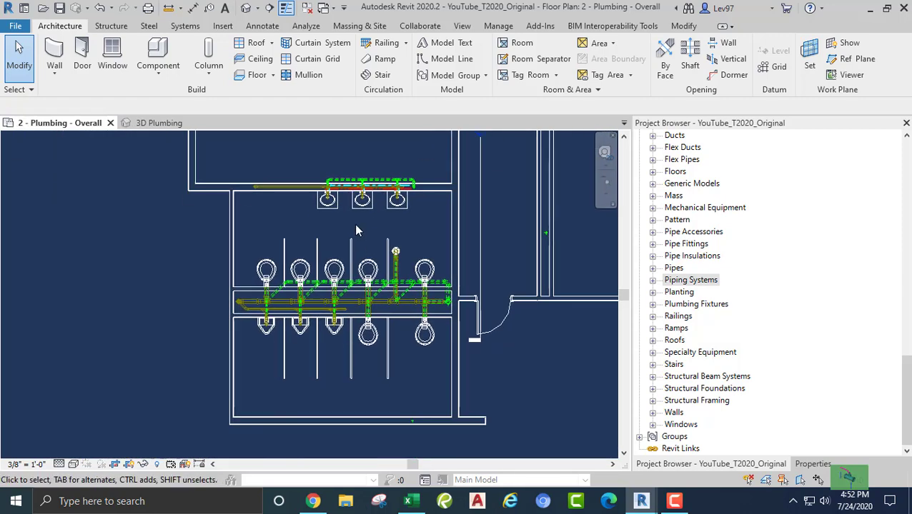
{"action": "scroll", "coordinate": [356, 227], "scroll_direction": "down", "scroll_amount": 2}
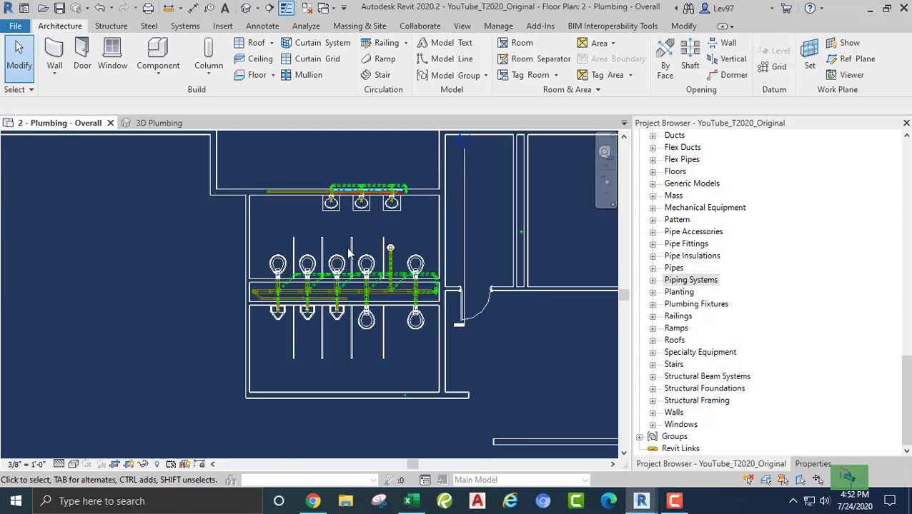
{"action": "middle_click_drag", "start_coordinate": [319, 328], "coordinate": [346, 274]}
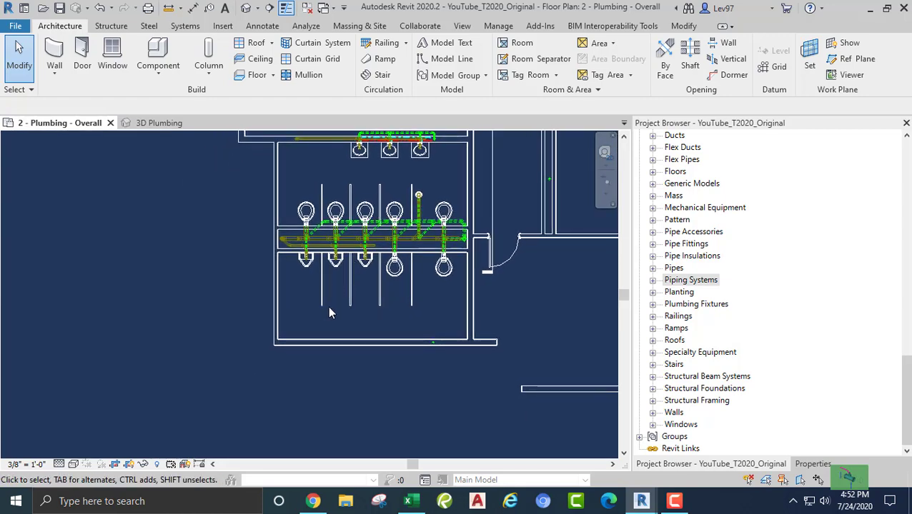
{"action": "middle_click_drag", "start_coordinate": [330, 309], "coordinate": [287, 376]}
{"action": "scroll", "coordinate": [278, 227], "scroll_direction": "up", "scroll_amount": 1}
{"action": "scroll", "coordinate": [279, 230], "scroll_direction": "up", "scroll_amount": 1}
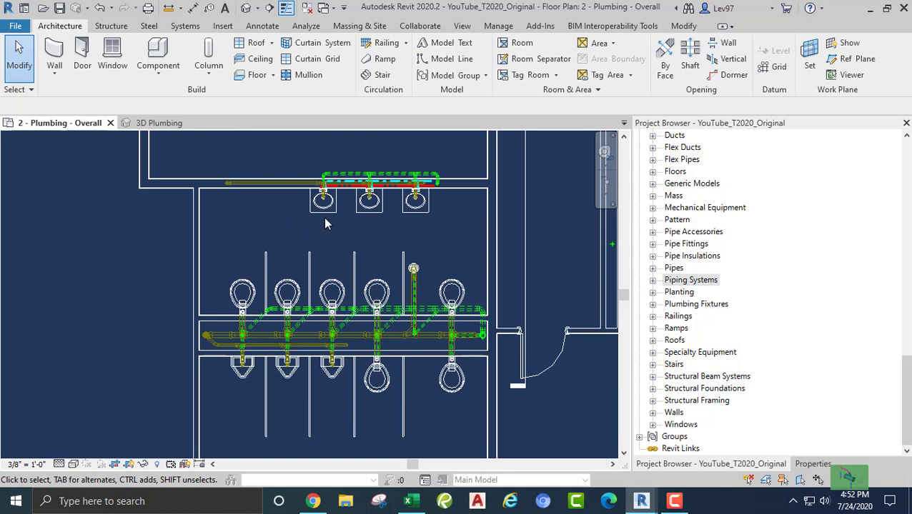
{"action": "middle_click_drag", "start_coordinate": [326, 228], "coordinate": [373, 160]}
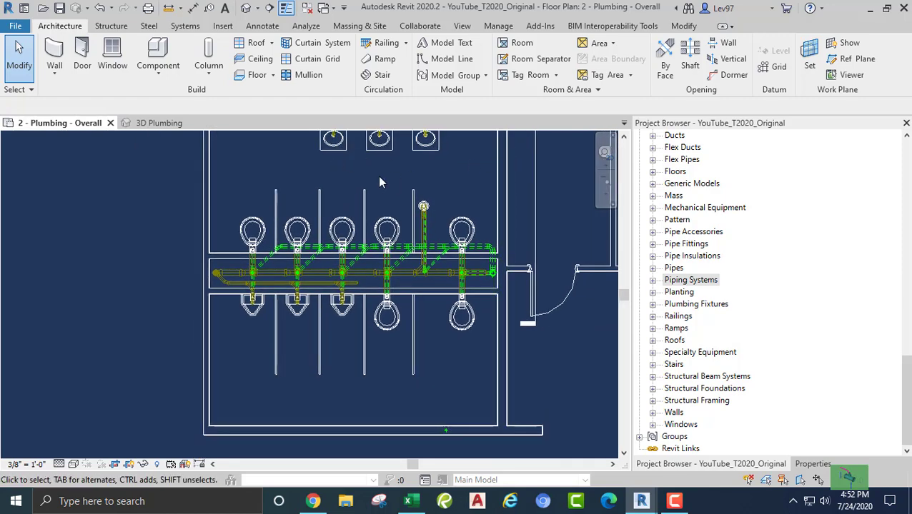
{"action": "scroll", "coordinate": [376, 180], "scroll_direction": "down", "scroll_amount": 2}
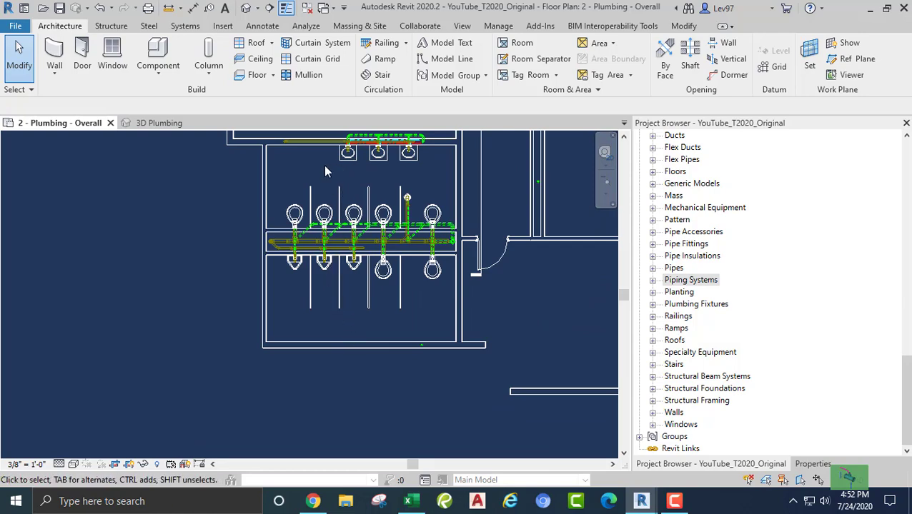
{"action": "left_click", "coordinate": [347, 159]}
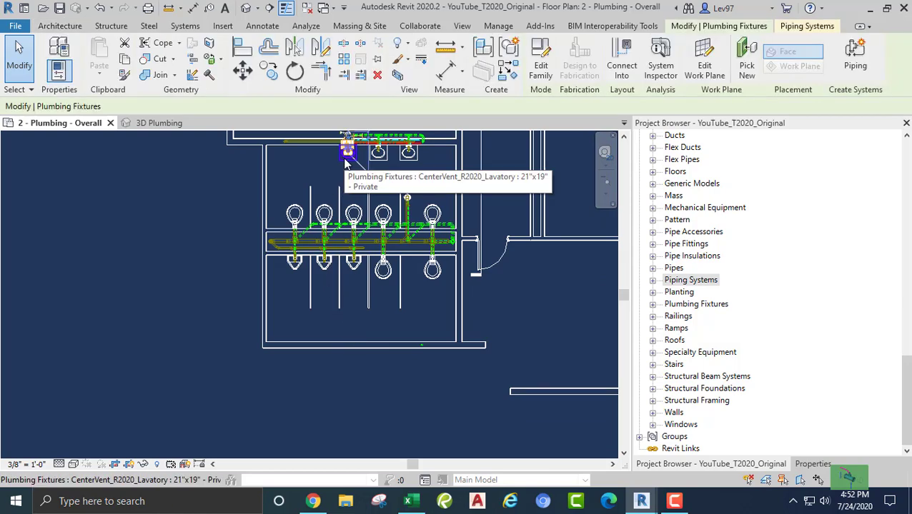
{"action": "left_click", "coordinate": [287, 182]}
{"action": "middle_click_drag", "start_coordinate": [320, 169], "coordinate": [273, 251]}
{"action": "scroll", "coordinate": [272, 251], "scroll_direction": "up", "scroll_amount": 4}
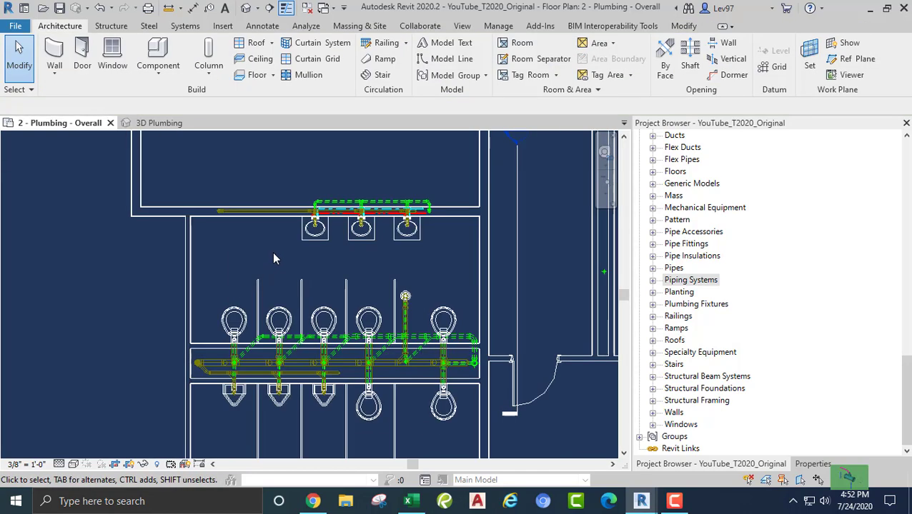
{"action": "scroll", "coordinate": [314, 289], "scroll_direction": "down", "scroll_amount": 4}
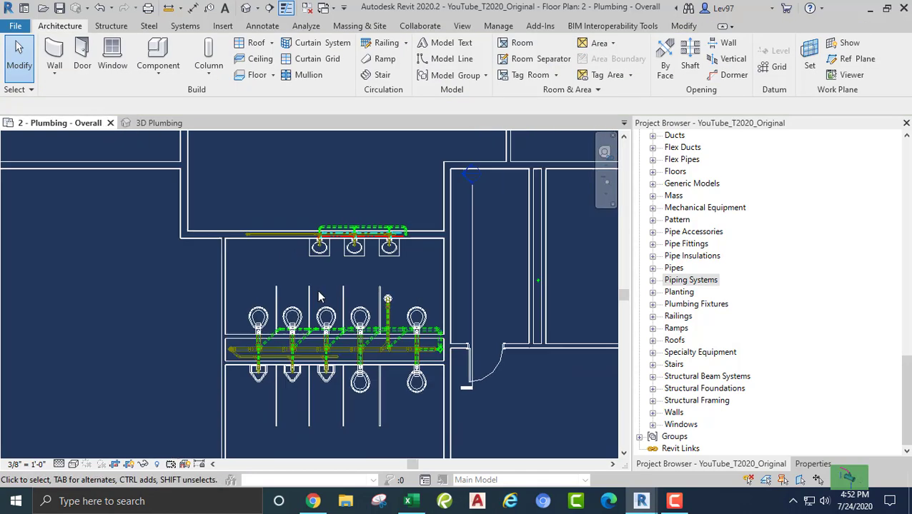
{"action": "middle_click_drag", "start_coordinate": [368, 408], "coordinate": [464, 337]}
{"action": "scroll", "coordinate": [406, 307], "scroll_direction": "up", "scroll_amount": 2}
{"action": "scroll", "coordinate": [340, 313], "scroll_direction": "down", "scroll_amount": 1}
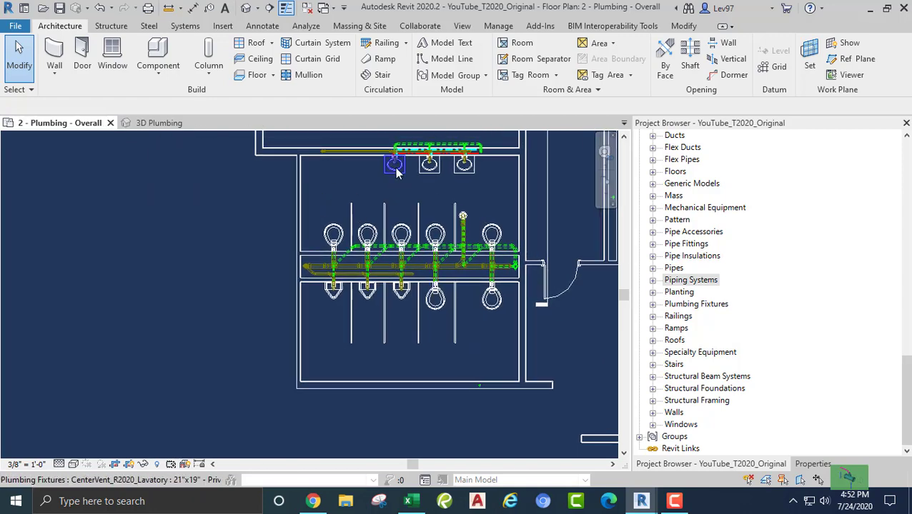
- Try to place a lavatory similar to the westernmost one on the restroom's south wall using Create Similar
{"action": "right_click", "coordinate": [395, 173]}
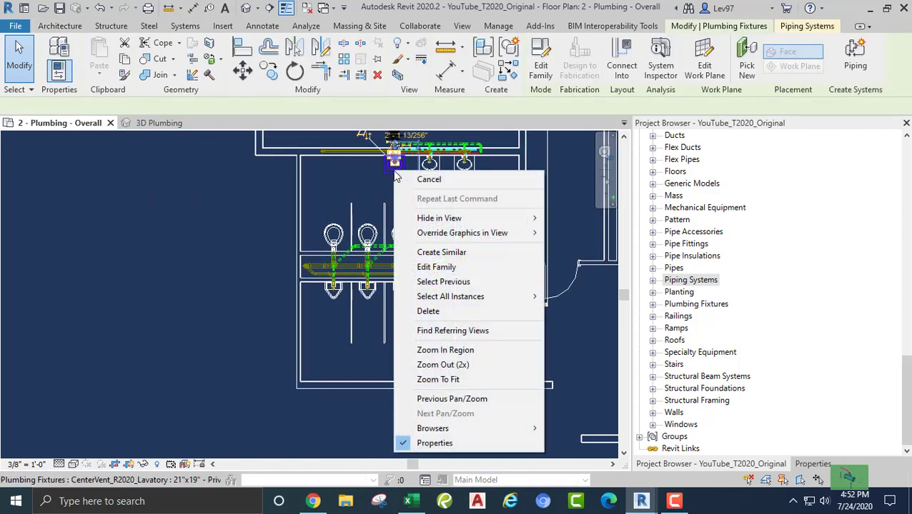
{"action": "left_click", "coordinate": [429, 252]}
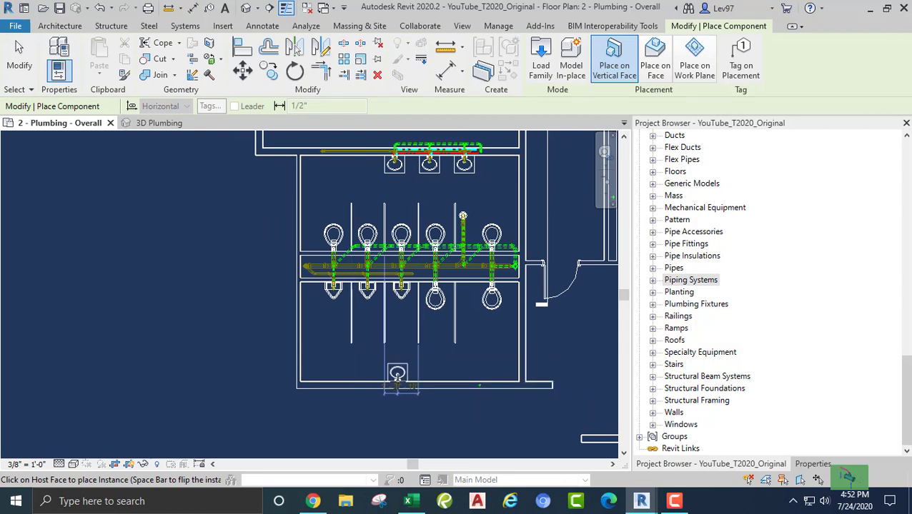
{"action": "left_click", "coordinate": [390, 389]}
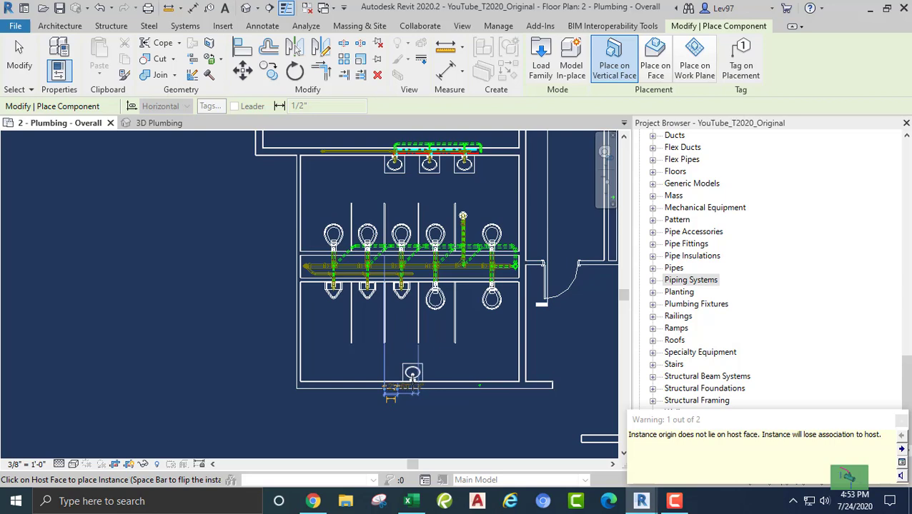
{"action": "key", "text": "Escape"}
{"action": "key", "text": "Escape"}
- Check the restroom's south wall and the existing lavatories in the plan
{"action": "middle_click_drag", "start_coordinate": [404, 359], "coordinate": [387, 399]}
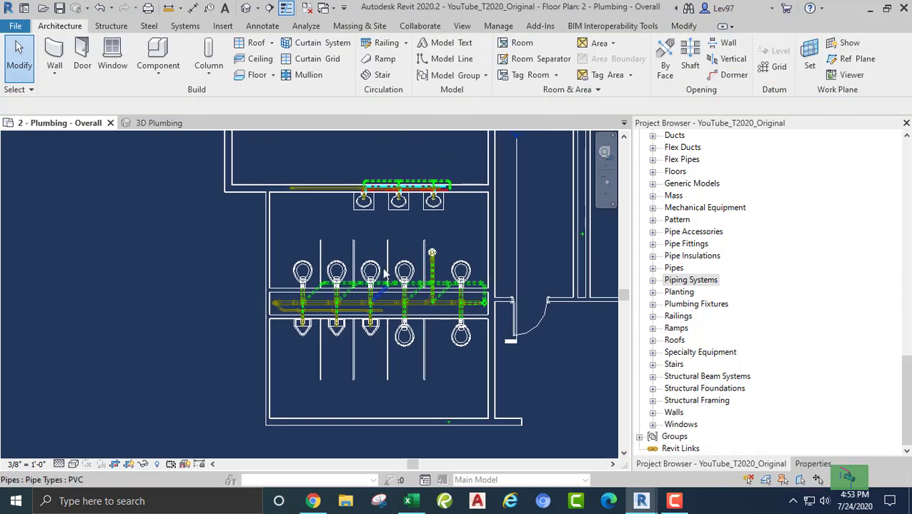
{"action": "scroll", "coordinate": [362, 357], "scroll_direction": "up", "scroll_amount": 1}
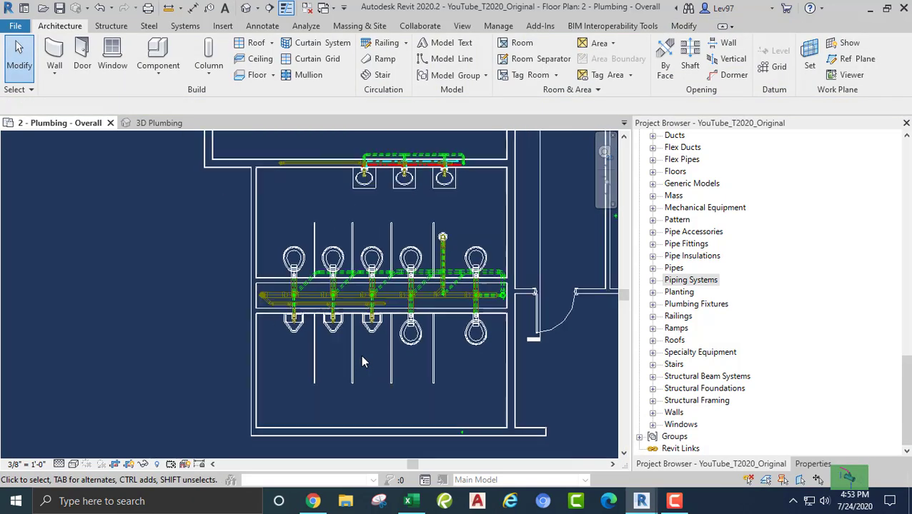
{"action": "scroll", "coordinate": [363, 356], "scroll_direction": "down", "scroll_amount": 4}
{"action": "middle_click_drag", "start_coordinate": [362, 358], "coordinate": [323, 402]}
{"action": "scroll", "coordinate": [335, 314], "scroll_direction": "up", "scroll_amount": 4}
{"action": "scroll", "coordinate": [337, 318], "scroll_direction": "up", "scroll_amount": 1}
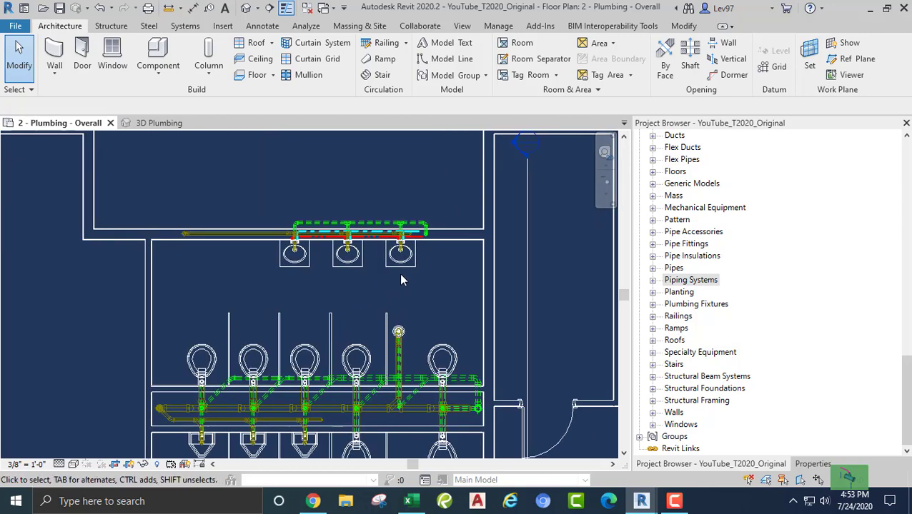
{"action": "right_click", "coordinate": [402, 267]}
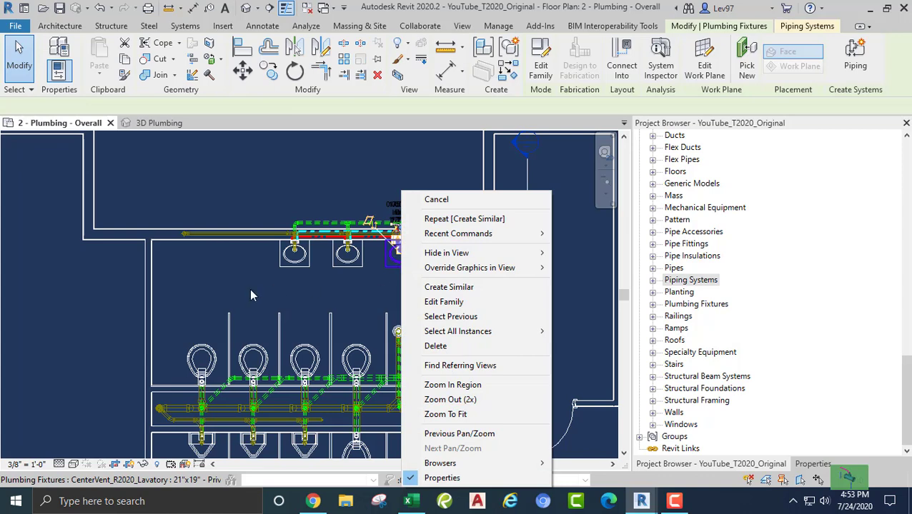
{"action": "key", "text": "Escape"}
{"action": "key", "text": "Escape"}
{"action": "middle_click_drag", "start_coordinate": [279, 288], "coordinate": [329, 264]}
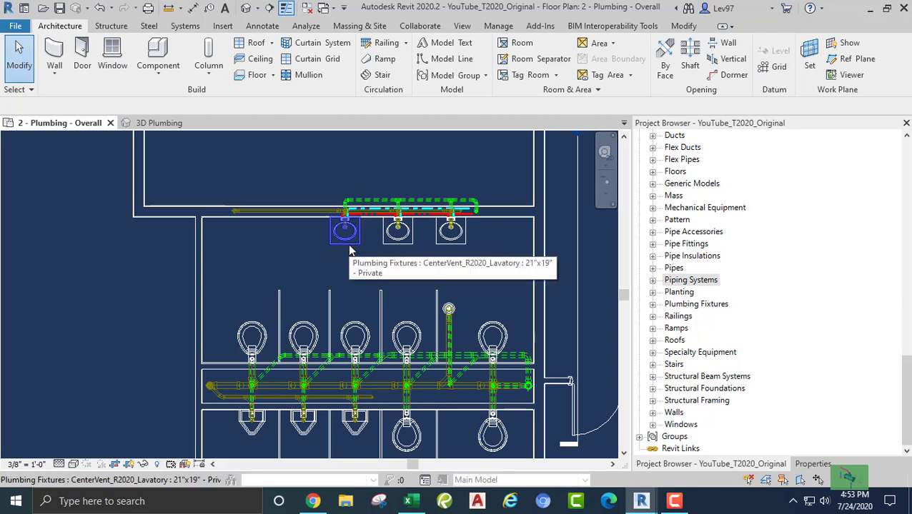
- Retry Create Similar from the westernmost lavatory, placing it on the south wall's vertical face, and move the warning message for reading
{"action": "right_click", "coordinate": [349, 250]}
{"action": "mouse_move", "coordinate": [355, 256]}
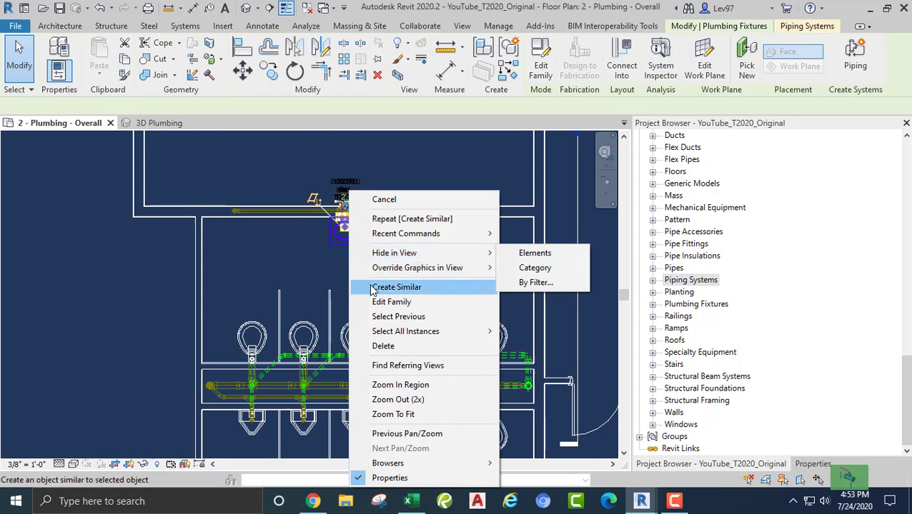
{"action": "left_click", "coordinate": [397, 287]}
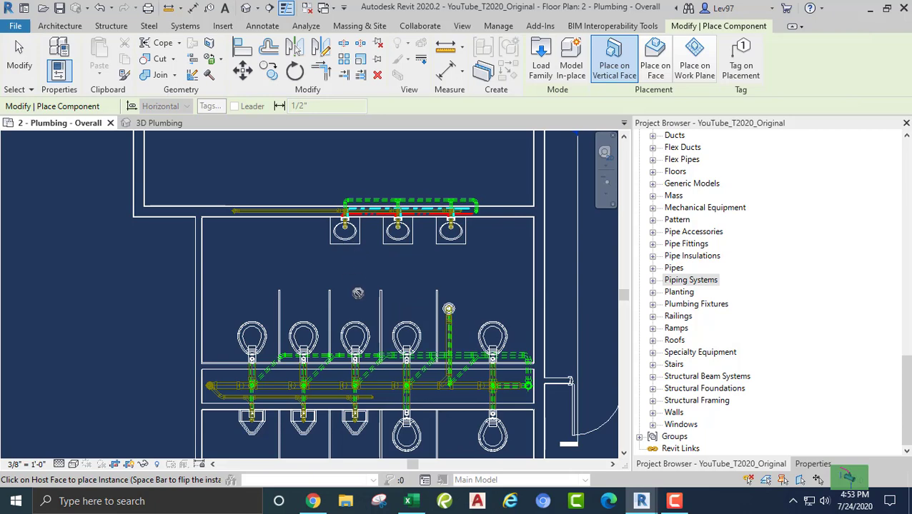
{"action": "middle_click_drag", "start_coordinate": [358, 293], "coordinate": [395, 178]}
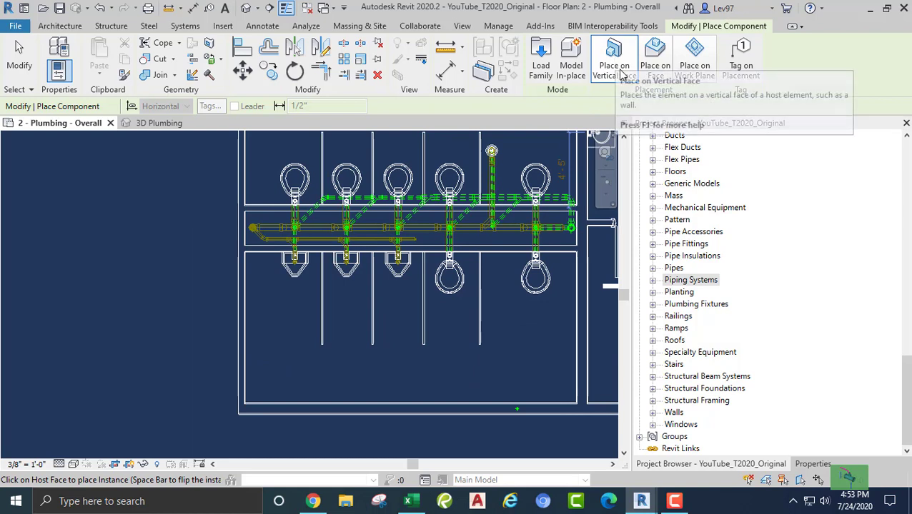
{"action": "left_click", "coordinate": [372, 401]}
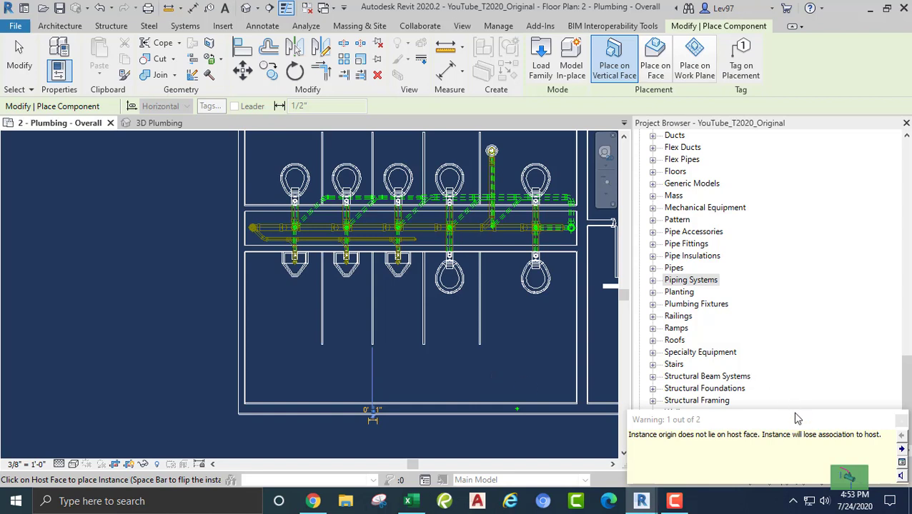
{"action": "left_click_drag", "start_coordinate": [793, 418], "coordinate": [711, 251]}
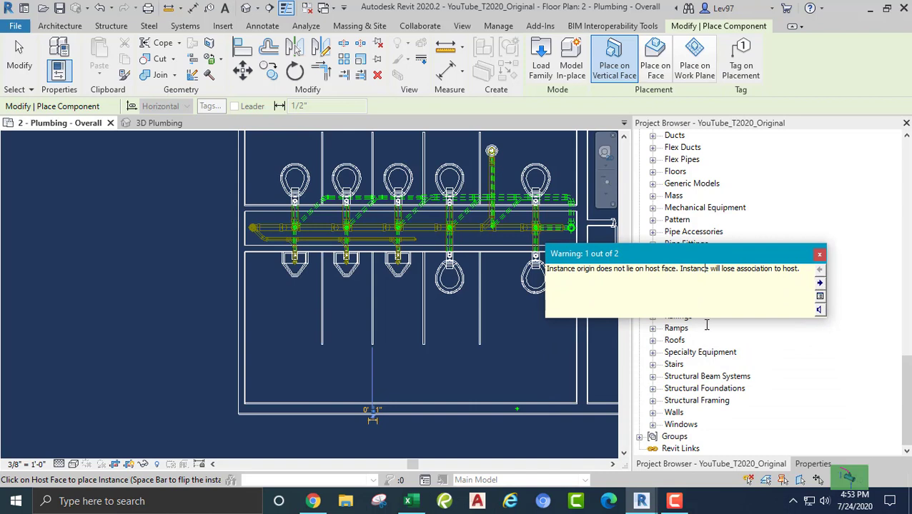
- Read the second placement warning, dismiss the warnings, end the placement, and check the restroom fixtures in the plan
{"action": "left_click", "coordinate": [819, 284]}
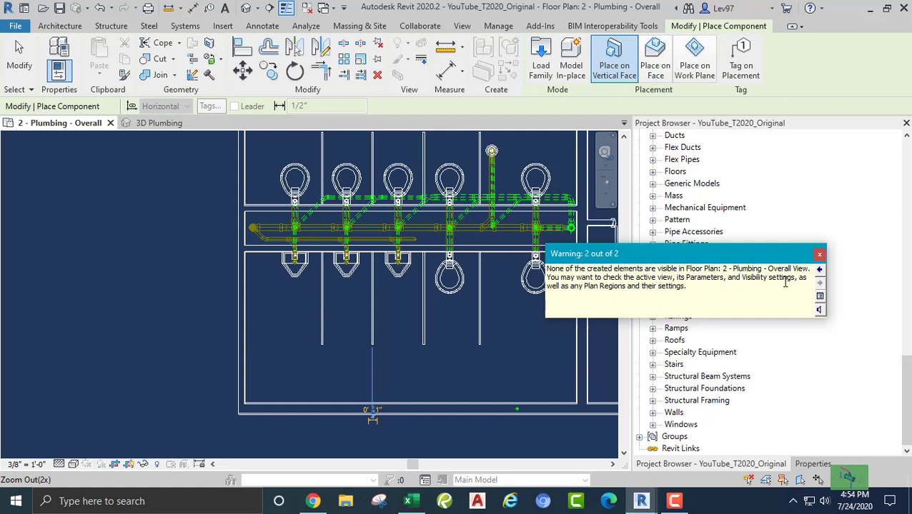
{"action": "left_click", "coordinate": [819, 255]}
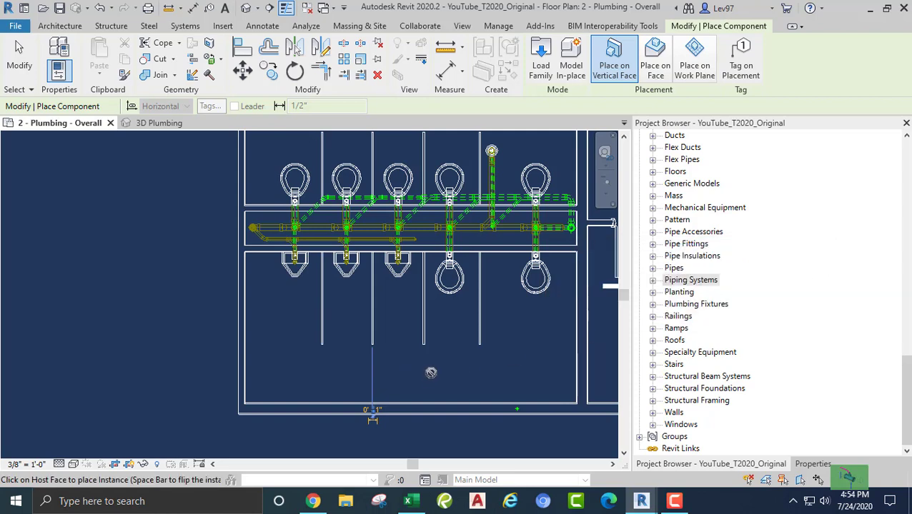
{"action": "key", "text": "Escape"}
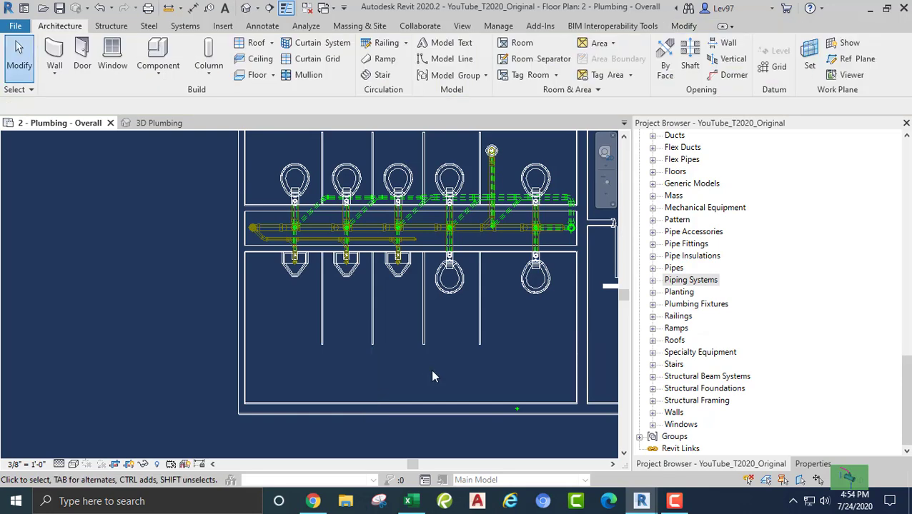
{"action": "middle_click_drag", "start_coordinate": [430, 369], "coordinate": [408, 477]}
{"action": "scroll", "coordinate": [406, 439], "scroll_direction": "down", "scroll_amount": 1}
{"action": "middle_click_drag", "start_coordinate": [428, 434], "coordinate": [439, 425]}
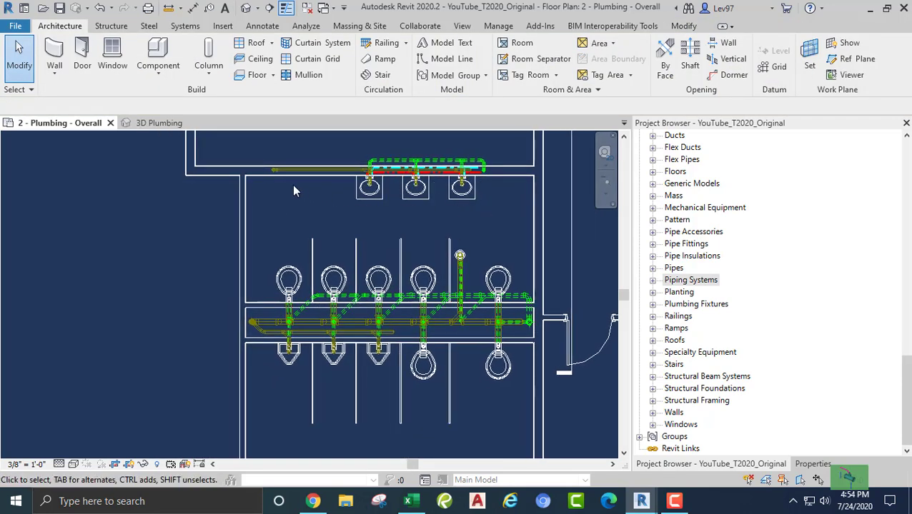
{"action": "middle_click_drag", "start_coordinate": [382, 242], "coordinate": [415, 202]}
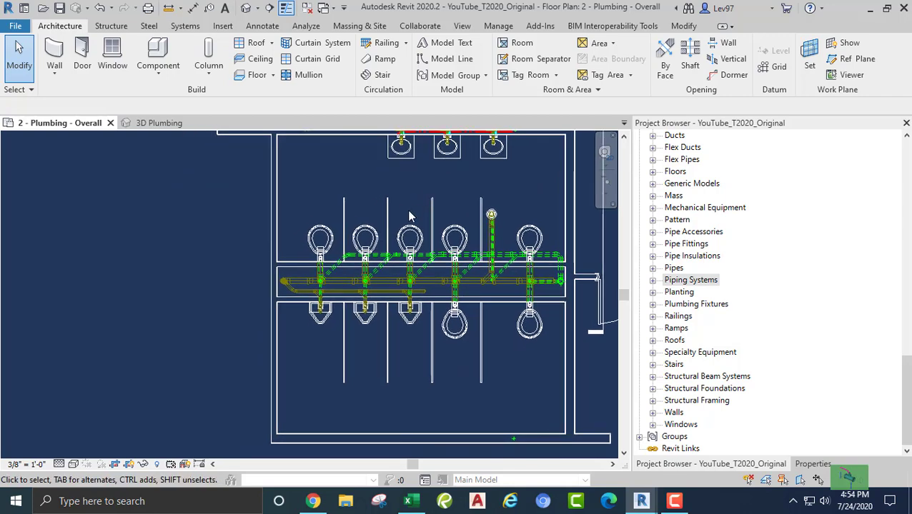
{"action": "middle_click_drag", "start_coordinate": [416, 399], "coordinate": [422, 400]}
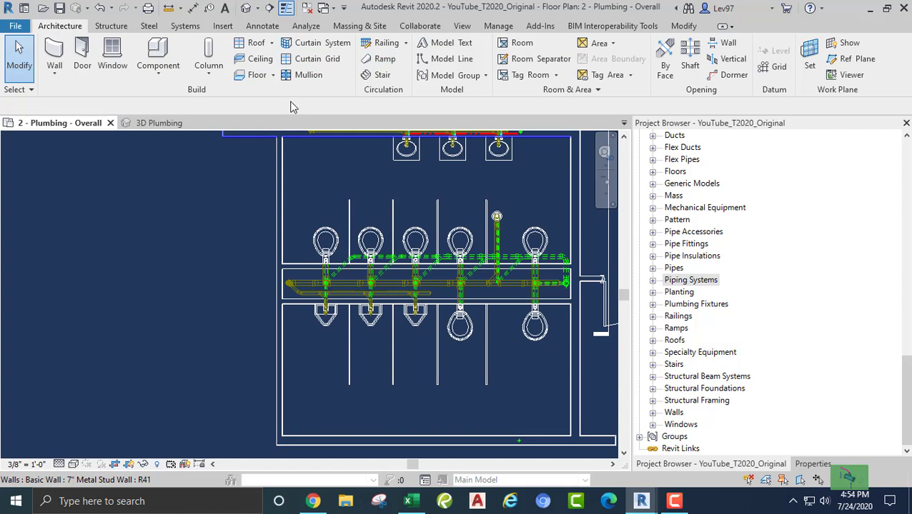
{"action": "left_click", "coordinate": [463, 26]}
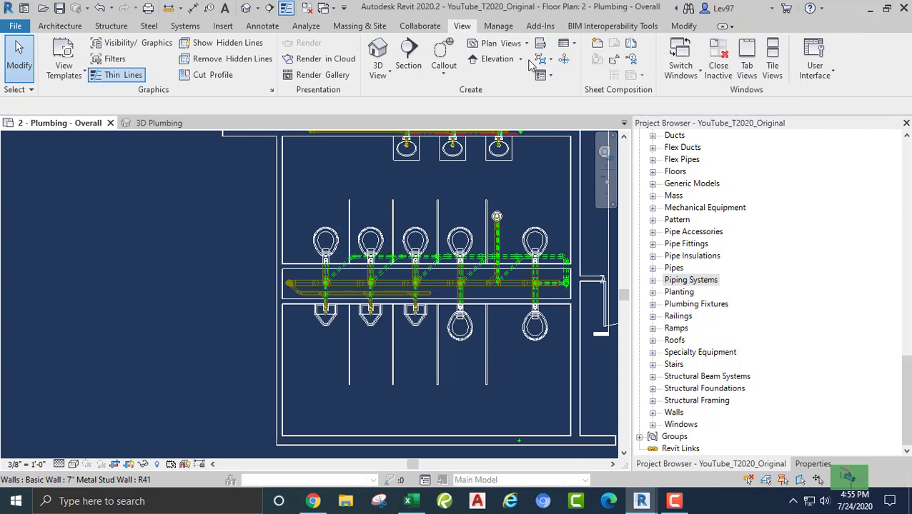
{"action": "left_click", "coordinate": [261, 27]}
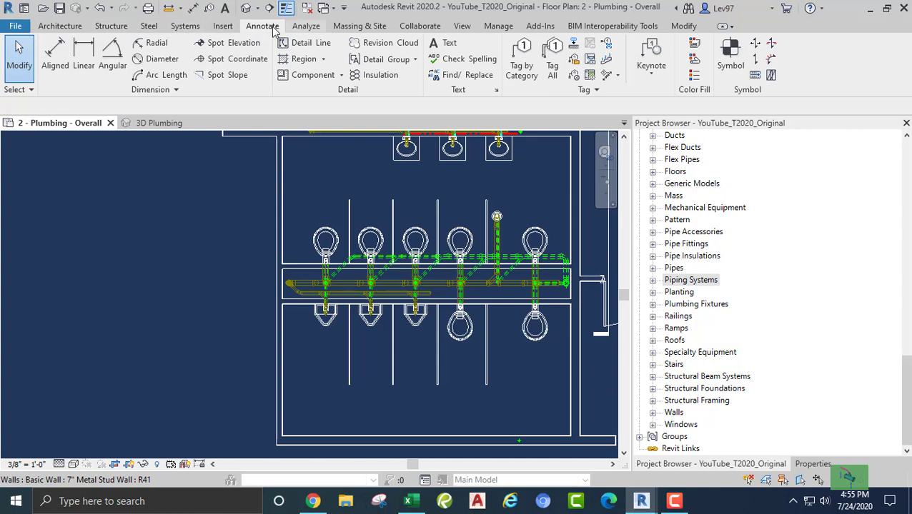
{"action": "left_click", "coordinate": [499, 27]}
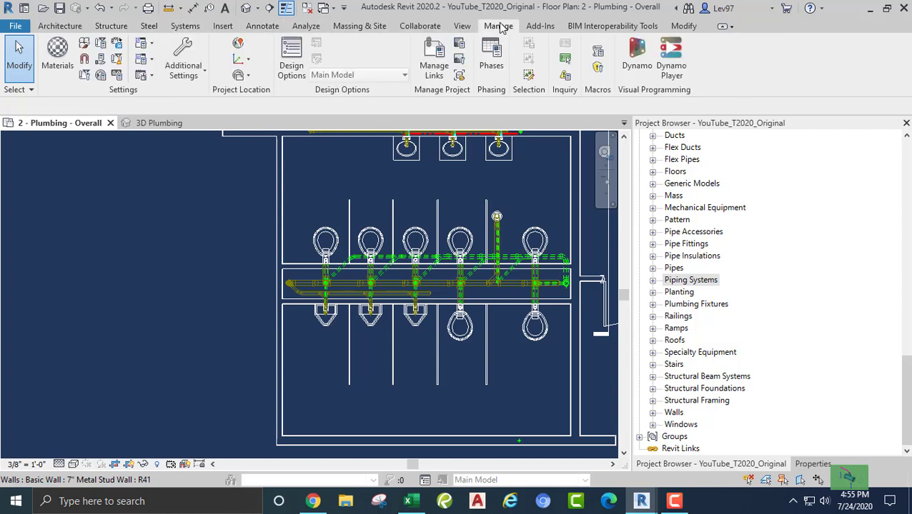
{"action": "left_click", "coordinate": [462, 25]}
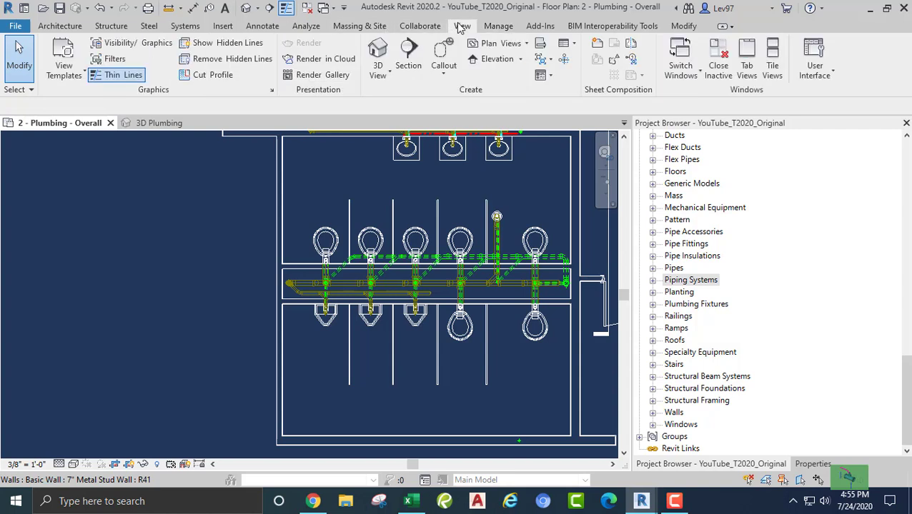
{"action": "left_click", "coordinate": [526, 43]}
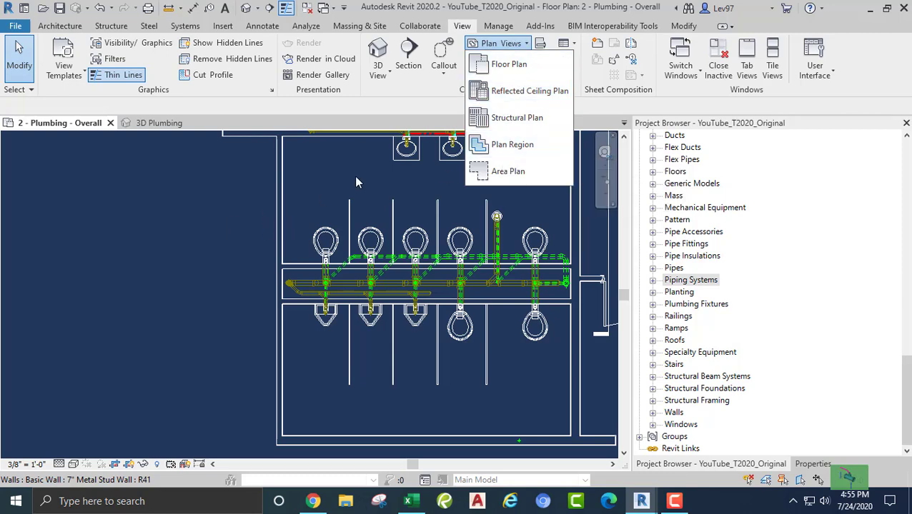
{"action": "left_click", "coordinate": [533, 145]}
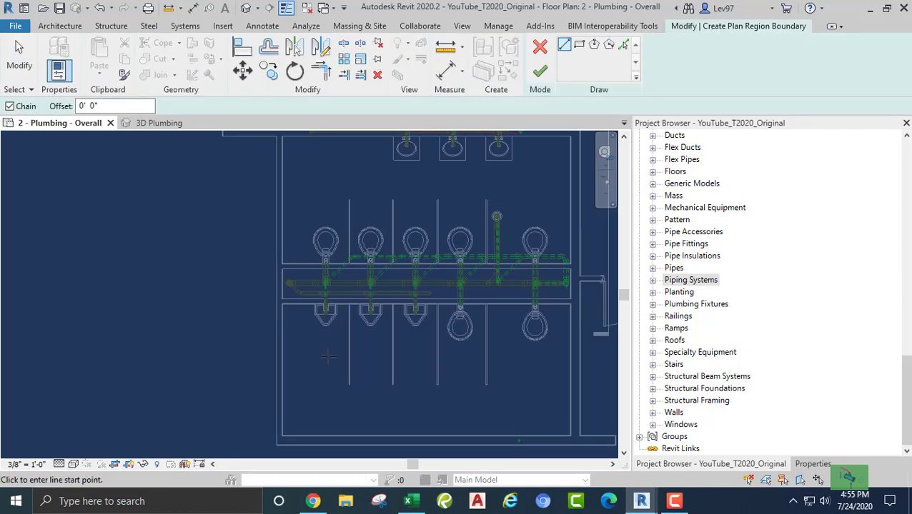
{"action": "key", "text": "Escape"}
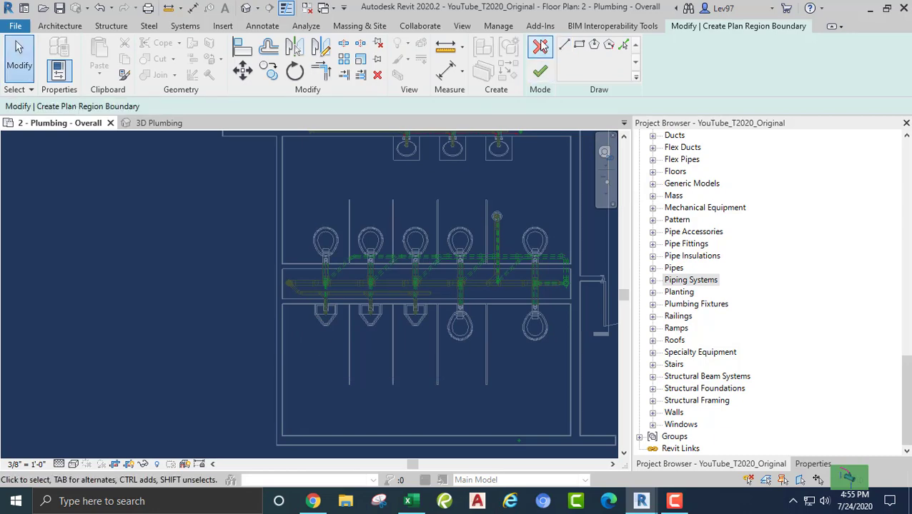
{"action": "left_click", "coordinate": [539, 71]}
{"action": "middle_click_drag", "start_coordinate": [228, 214], "coordinate": [256, 226]}
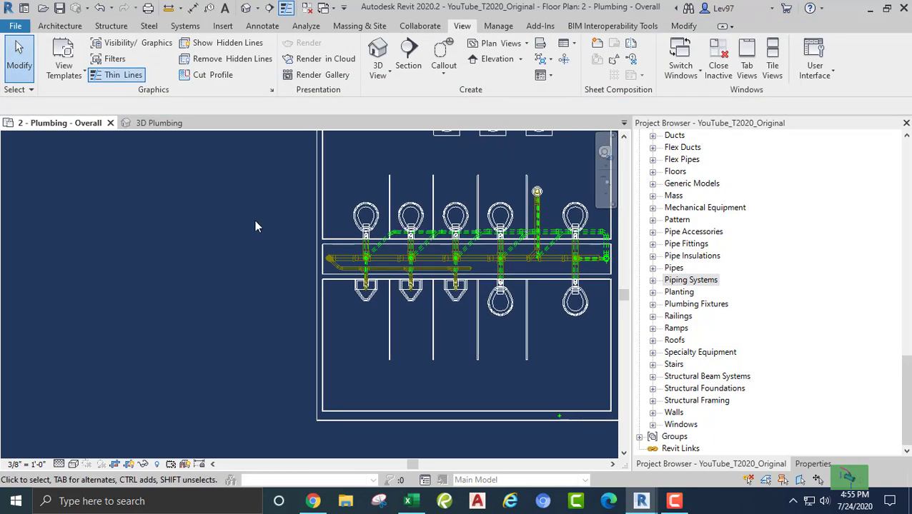
- Check the Plan Region visibility among the floor plan's annotation categories in Visibility/Graphic Overrides, then cancel without changes
{"action": "key", "text": "v"}
{"action": "key", "text": "g"}
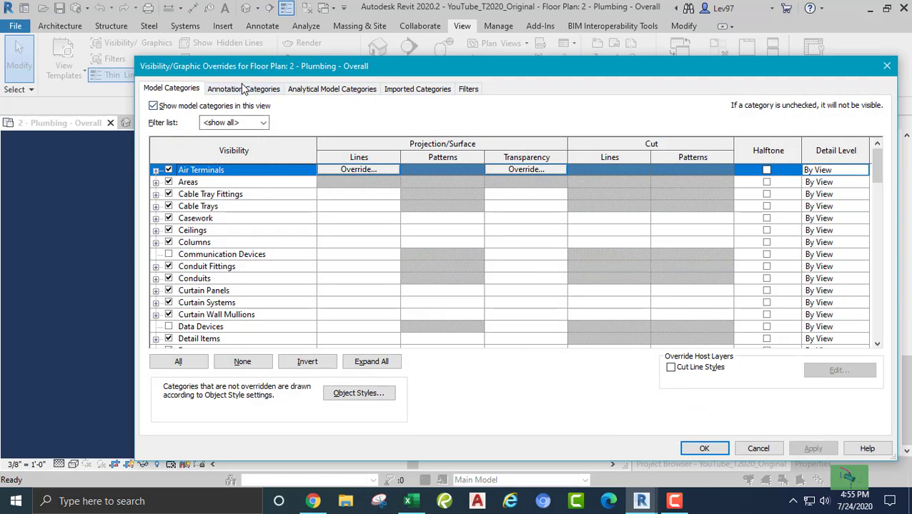
{"action": "left_click", "coordinate": [243, 88]}
{"action": "left_click", "coordinate": [218, 185]}
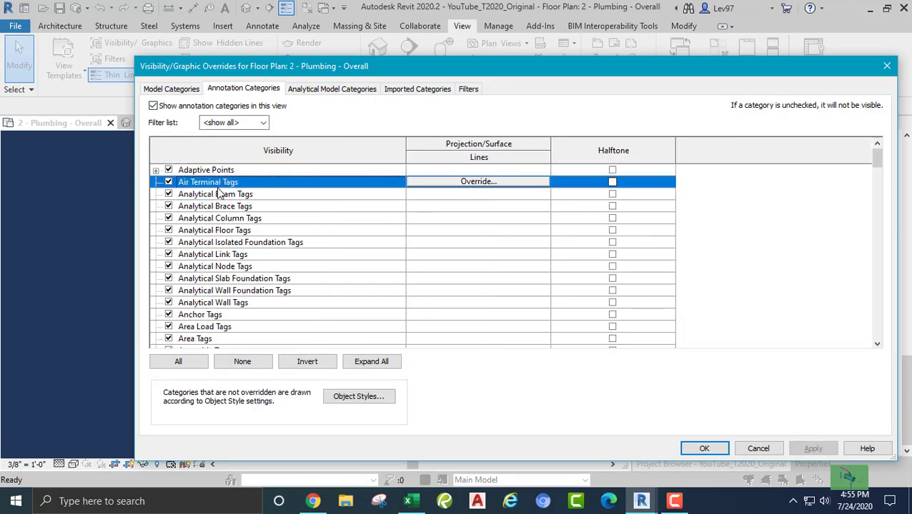
{"action": "key", "text": "p"}
{"action": "scroll", "coordinate": [227, 255], "scroll_direction": "down", "scroll_amount": 6}
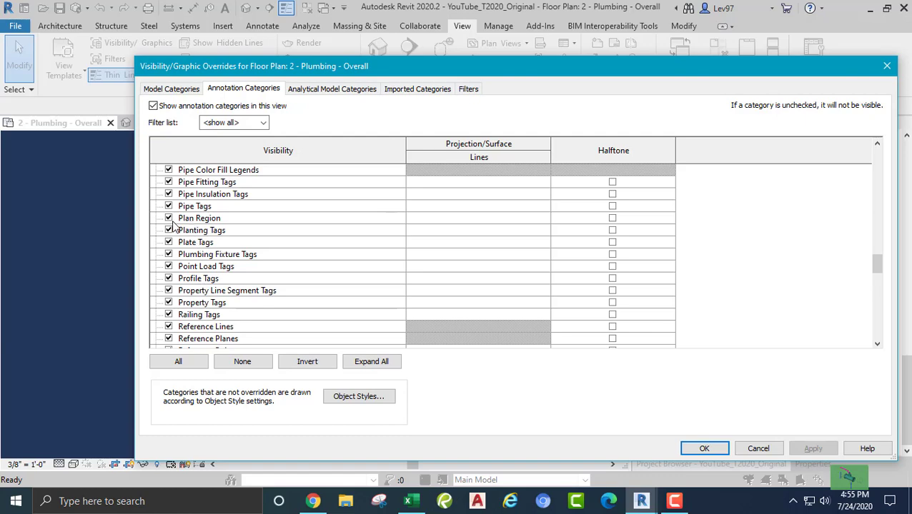
{"action": "left_click", "coordinate": [759, 449]}
{"action": "scroll", "coordinate": [279, 314], "scroll_direction": "down", "scroll_amount": 1}
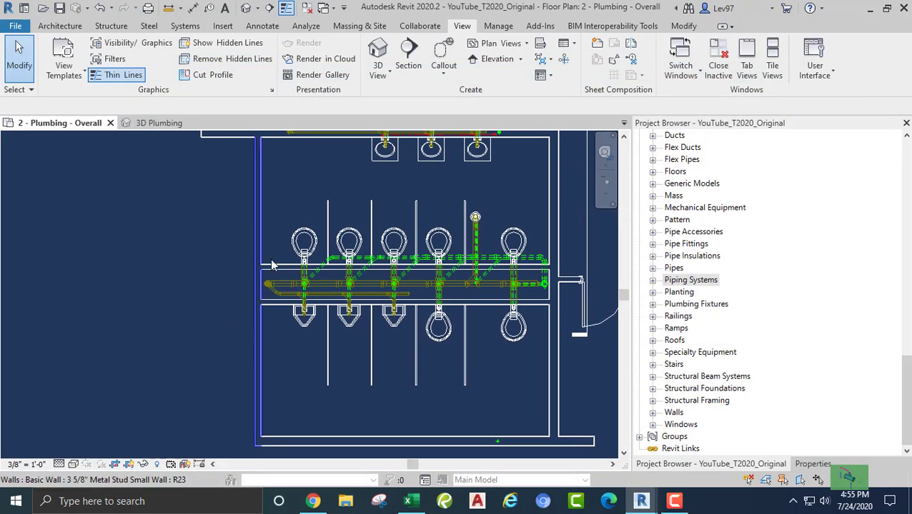
- Try to place a urinal similar to the westernmost one on the south wall's vertical face, then dismiss the warning
{"action": "scroll", "coordinate": [283, 202], "scroll_direction": "up", "scroll_amount": 1}
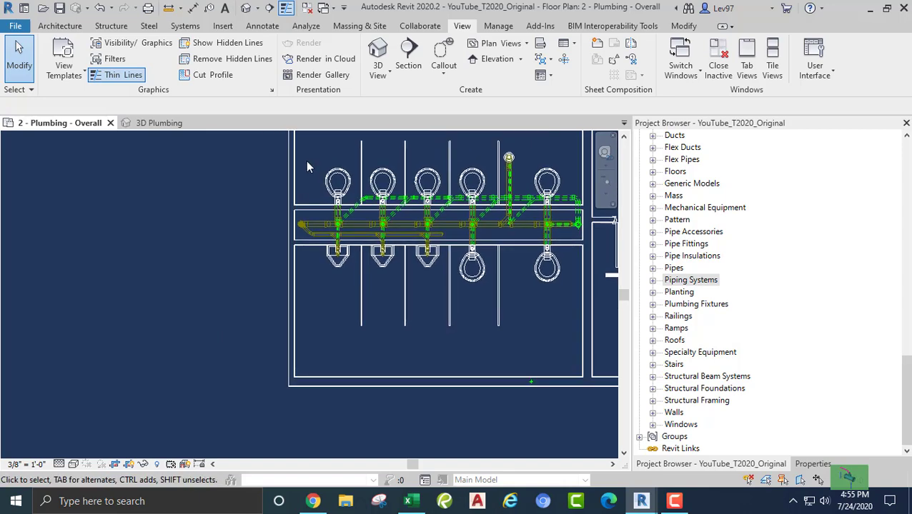
{"action": "right_click", "coordinate": [341, 271]}
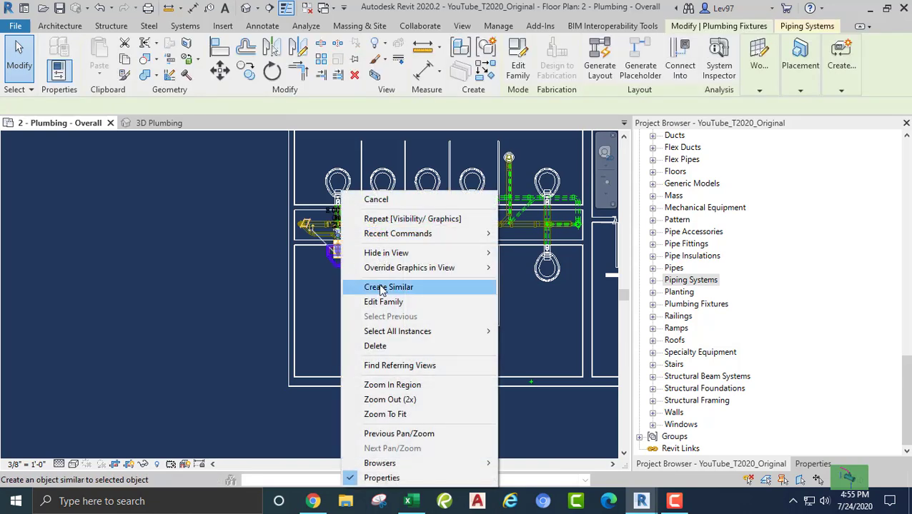
{"action": "left_click", "coordinate": [383, 289]}
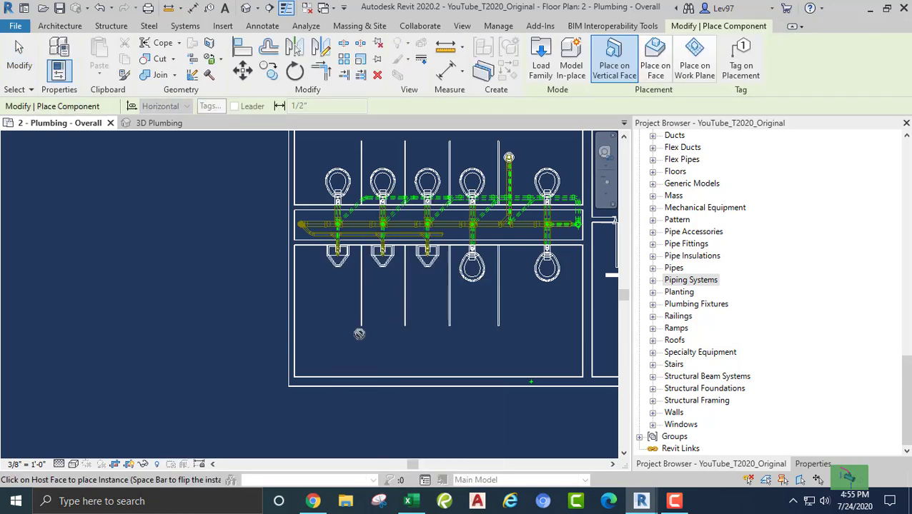
{"action": "left_click", "coordinate": [342, 370]}
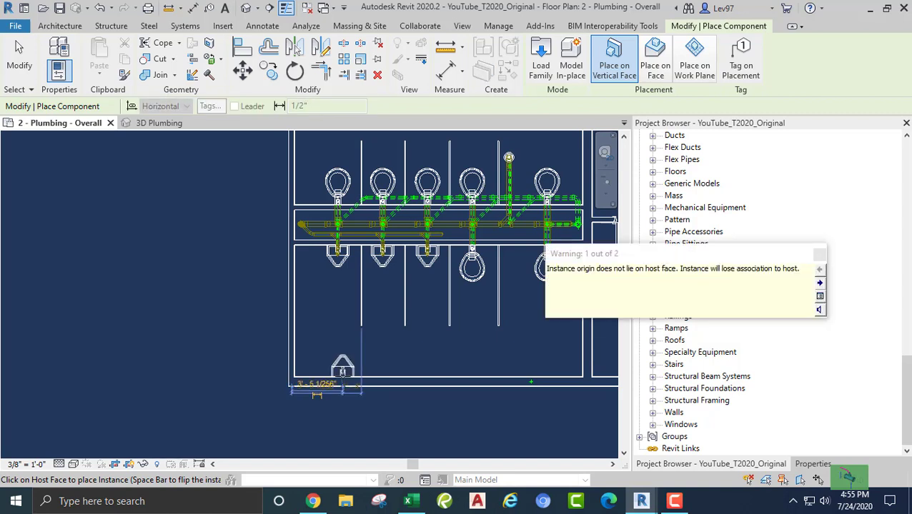
{"action": "key", "text": "Escape"}
{"action": "key", "text": "Escape"}
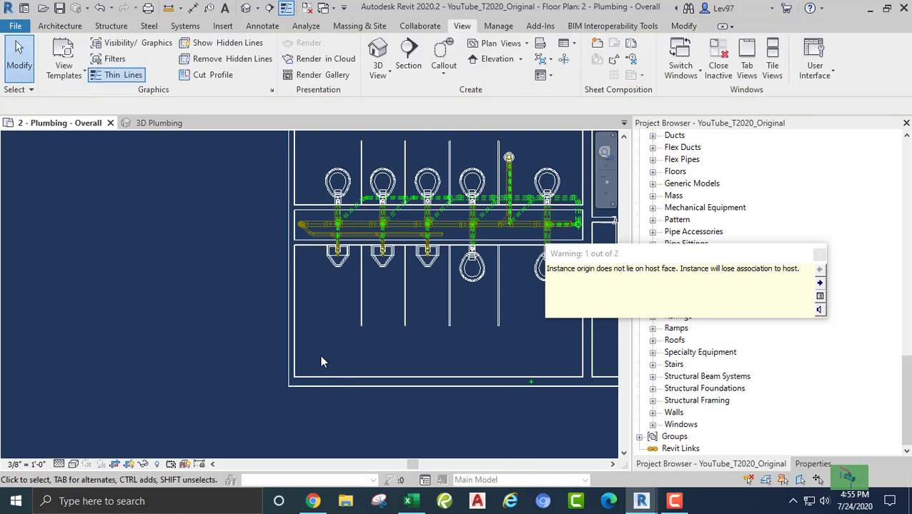
{"action": "left_click", "coordinate": [820, 255]}
- Try to place a water closet on the south wall's vertical face using Create Similar from the lower restroom's west water closet
{"action": "middle_click_drag", "start_coordinate": [374, 340], "coordinate": [250, 381]}
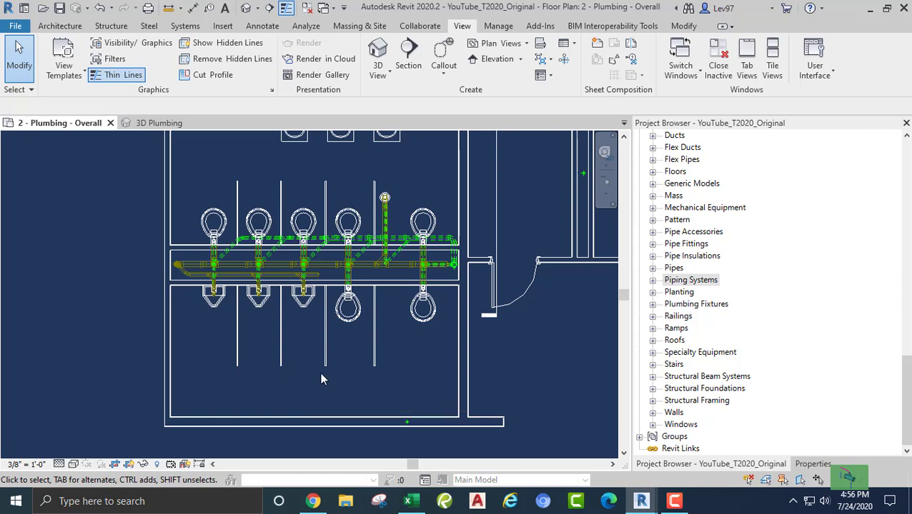
{"action": "right_click", "coordinate": [348, 325]}
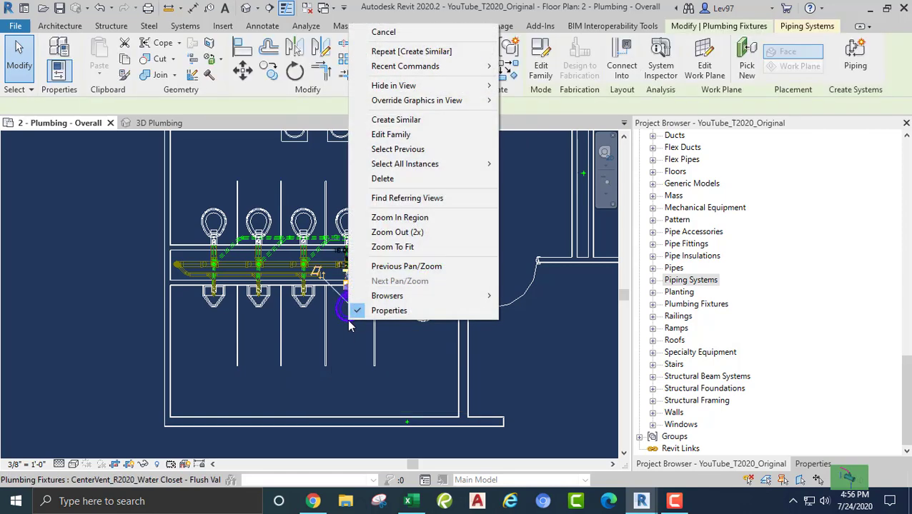
{"action": "left_click", "coordinate": [401, 119]}
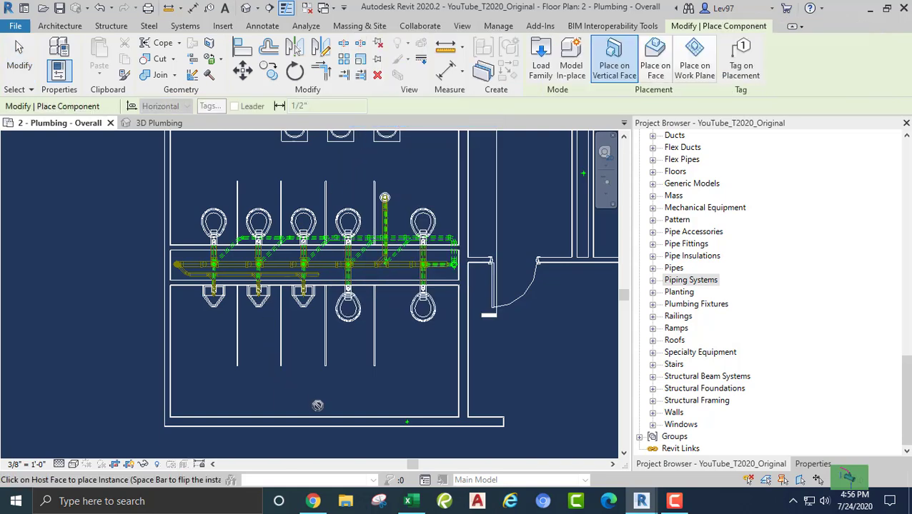
{"action": "left_click", "coordinate": [315, 413]}
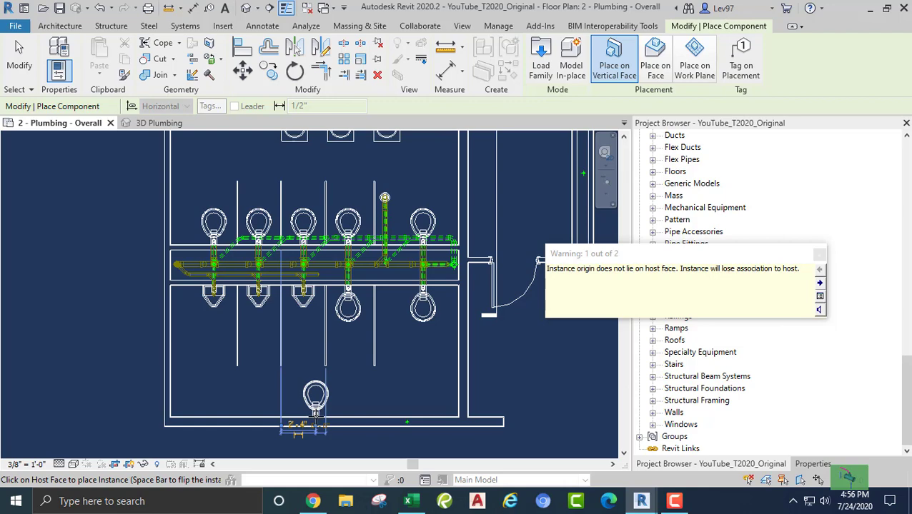
{"action": "key", "text": "Escape"}
{"action": "key", "text": "Escape"}
- Move the section line from the corridor into the restroom so it cuts the south wall, and open its section view
{"action": "scroll", "coordinate": [316, 403], "scroll_direction": "down", "scroll_amount": 2}
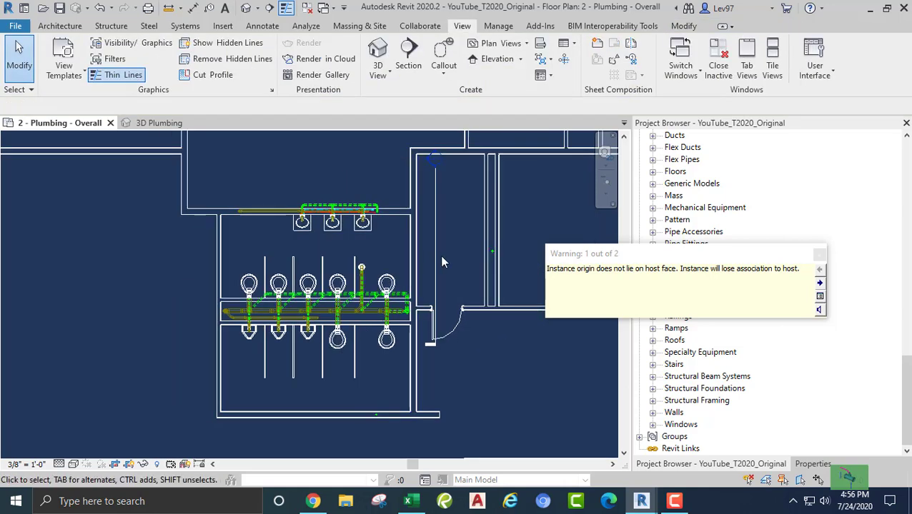
{"action": "left_click", "coordinate": [434, 247]}
{"action": "left_click_drag", "start_coordinate": [434, 242], "coordinate": [343, 384]}
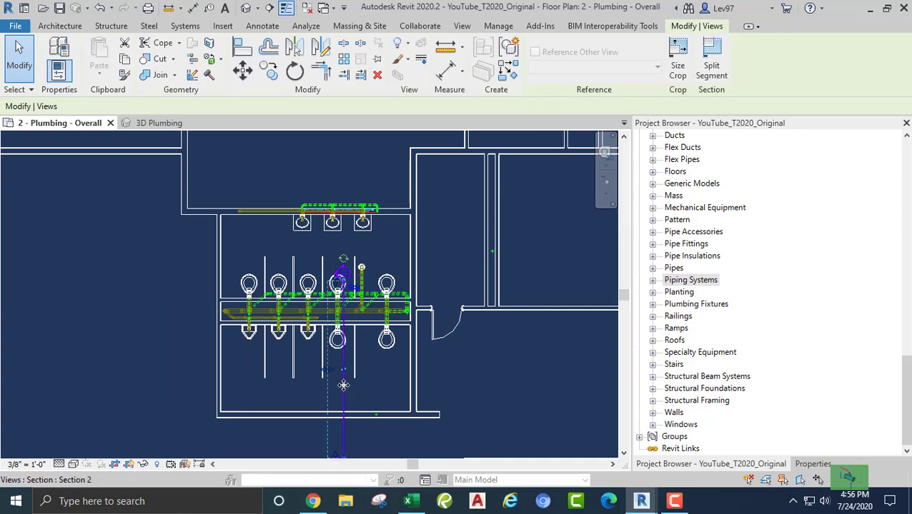
{"action": "right_click", "coordinate": [343, 385]}
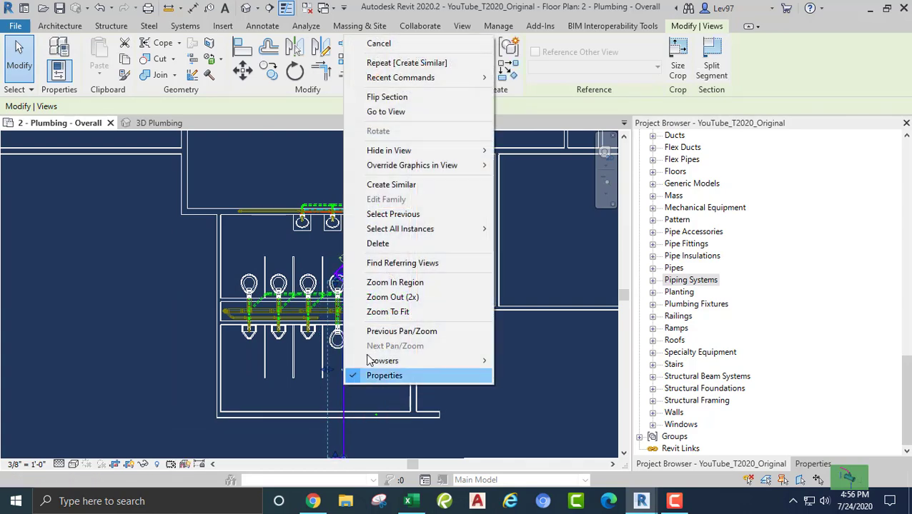
{"action": "left_click", "coordinate": [388, 113]}
- Select the restroom's south wall in the section at Level 2 and examine its base and top constraints
{"action": "scroll", "coordinate": [315, 322], "scroll_direction": "up", "scroll_amount": 10}
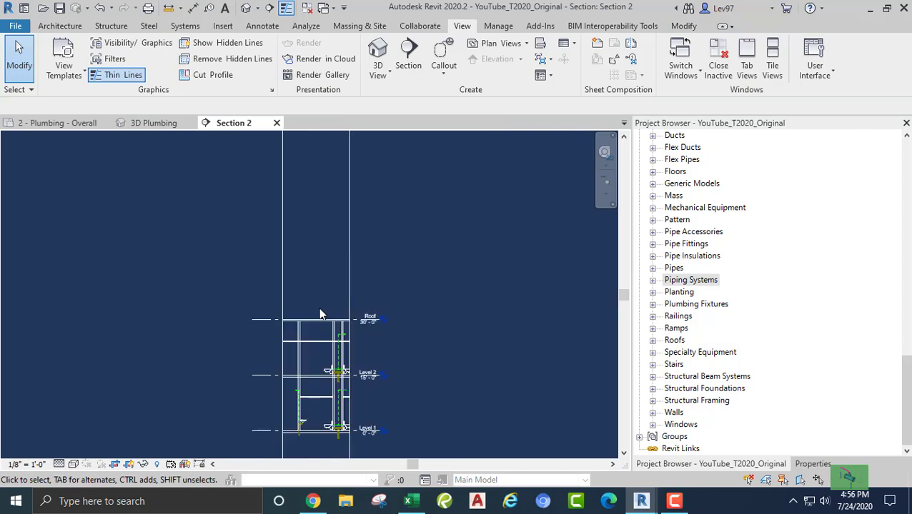
{"action": "middle_click_drag", "start_coordinate": [311, 402], "coordinate": [405, 279]}
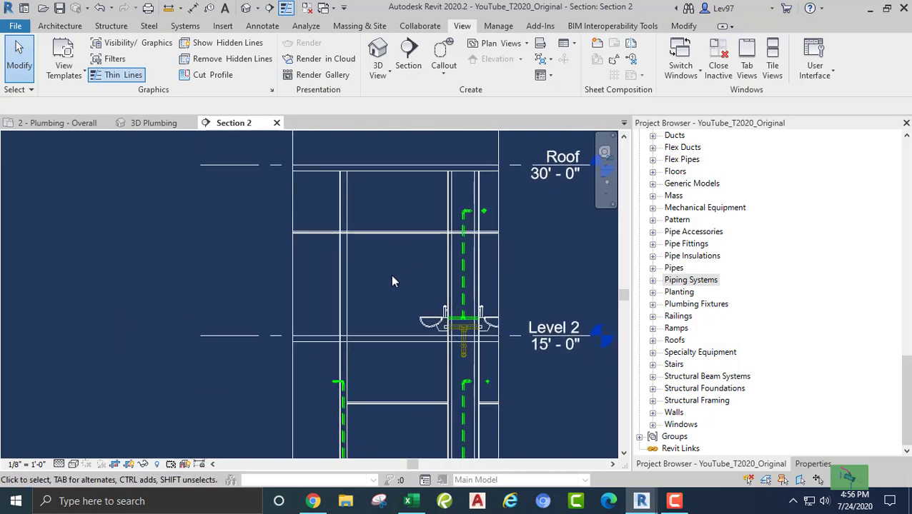
{"action": "scroll", "coordinate": [392, 281], "scroll_direction": "up", "scroll_amount": 1}
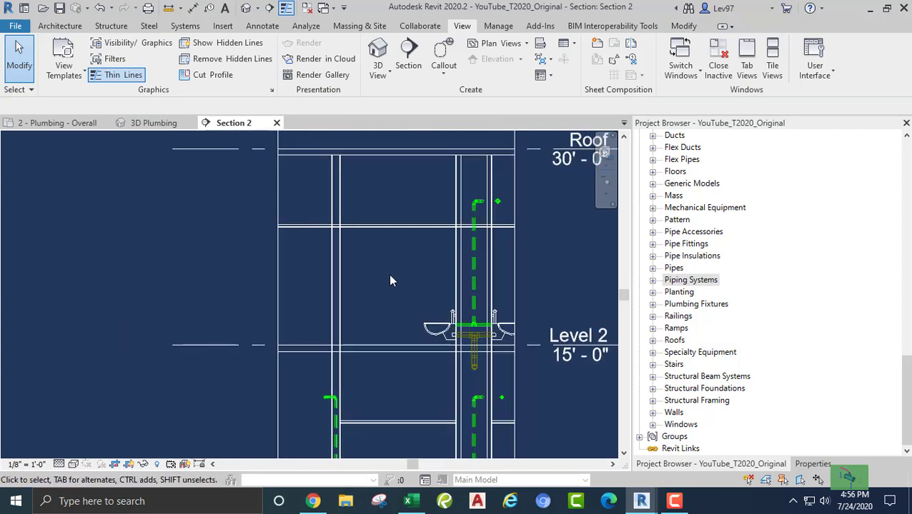
{"action": "left_click", "coordinate": [340, 303]}
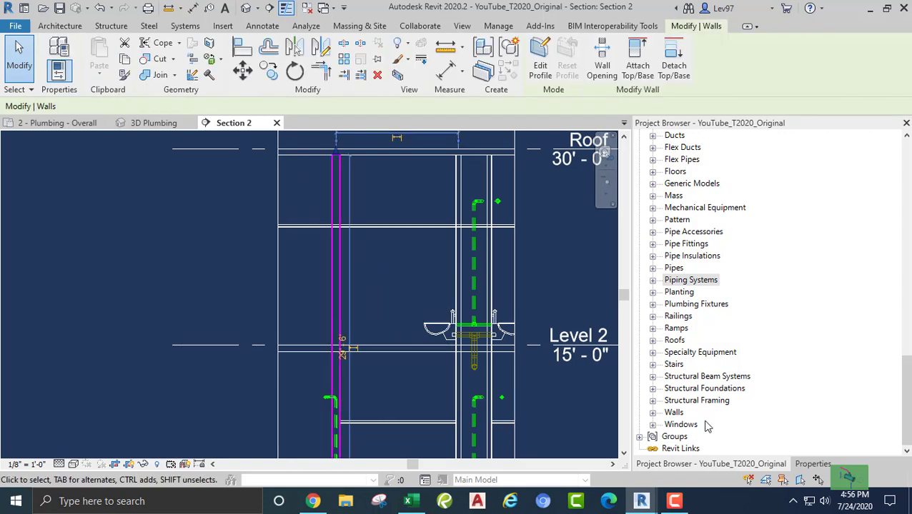
{"action": "left_click", "coordinate": [807, 465]}
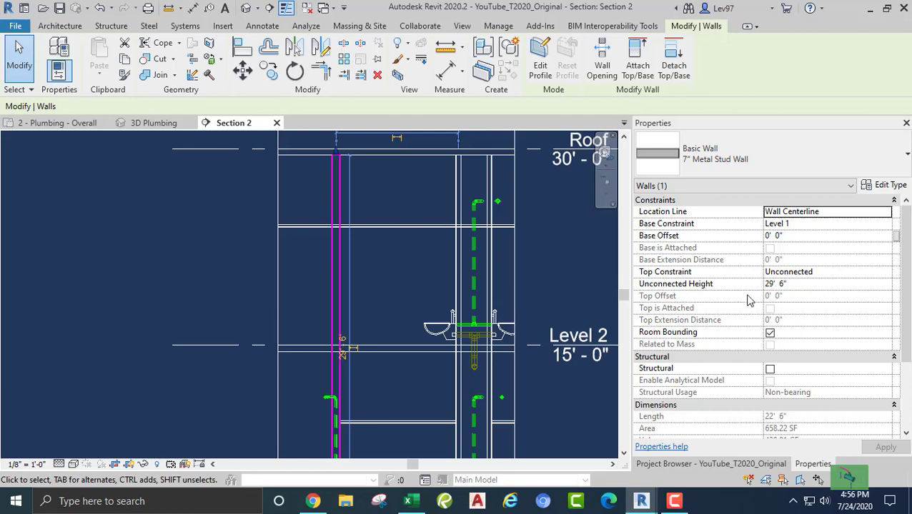
- Examine the remaining instance properties of the selected south wall, including structural usage, dimensions and phasing, and clear the selection
{"action": "scroll", "coordinate": [781, 303], "scroll_direction": "down", "scroll_amount": 3}
{"action": "scroll", "coordinate": [786, 300], "scroll_direction": "down", "scroll_amount": 2}
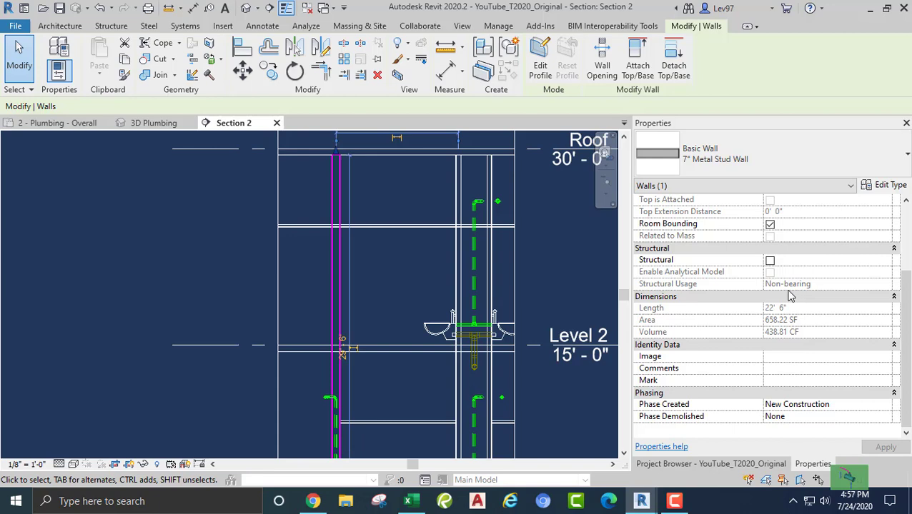
{"action": "scroll", "coordinate": [789, 295], "scroll_direction": "up", "scroll_amount": 5}
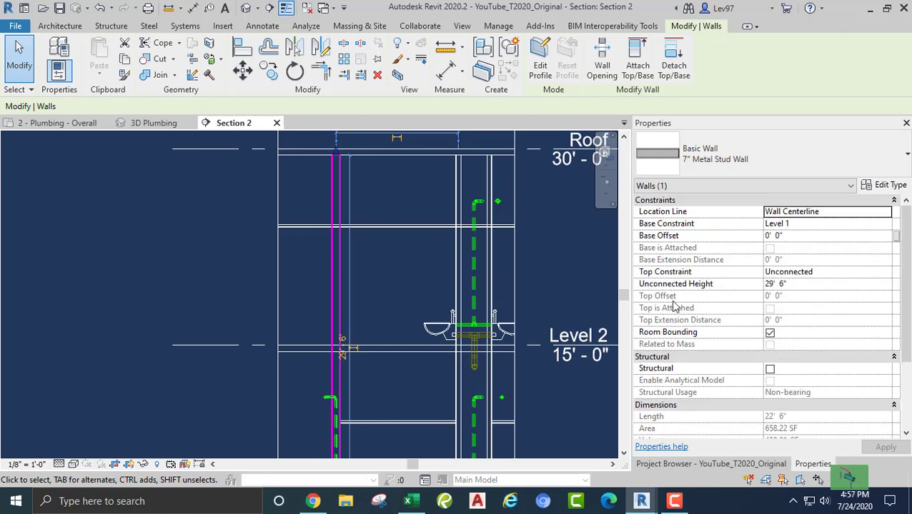
{"action": "left_click", "coordinate": [298, 301]}
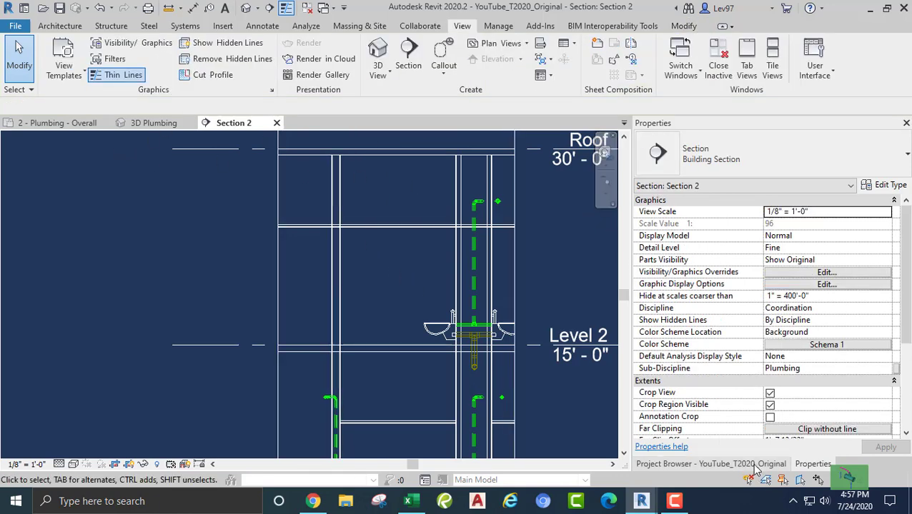
- Open the 1 - Plumbing - Overall floor plan from the project's plumbing views
{"action": "left_click", "coordinate": [711, 464]}
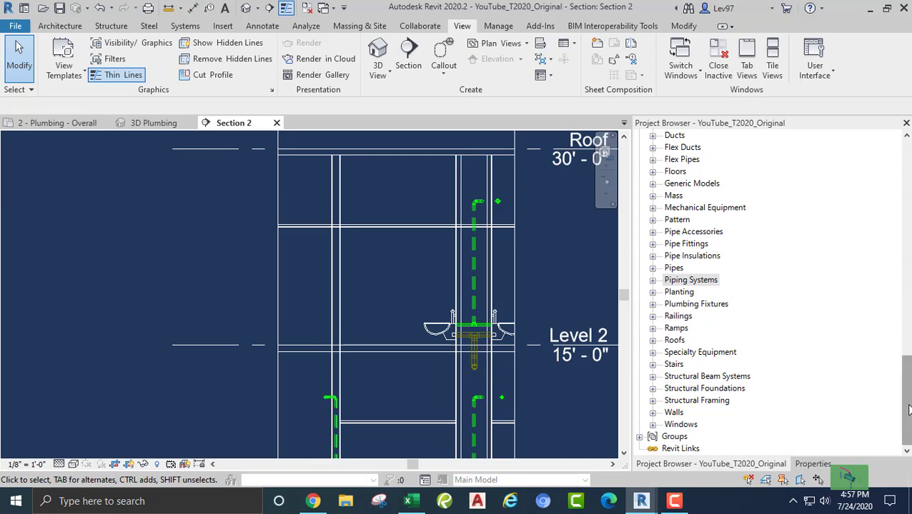
{"action": "left_click_drag", "start_coordinate": [890, 409], "coordinate": [895, 244]}
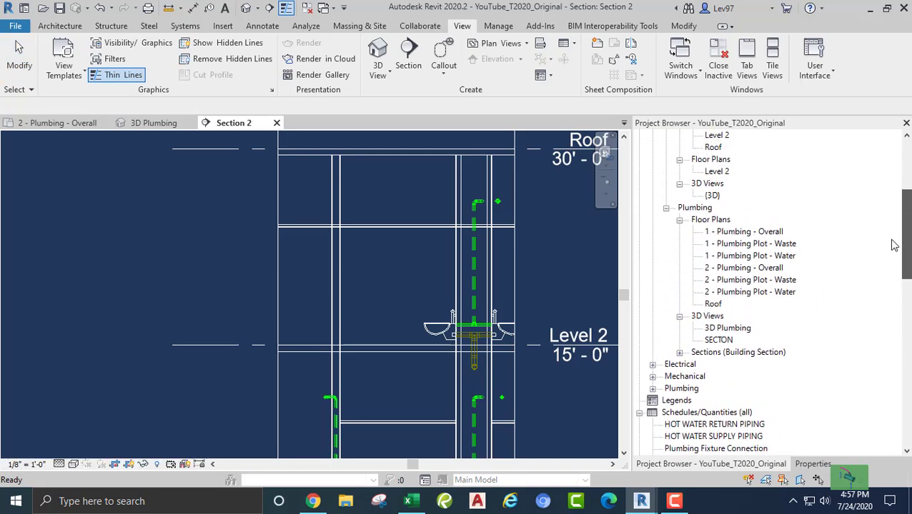
{"action": "double_click", "coordinate": [736, 233]}
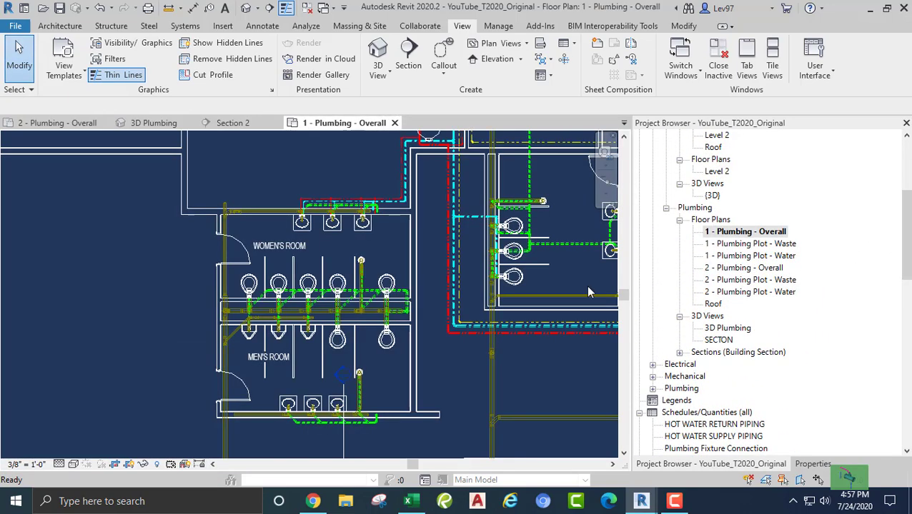
- Place a lavatory on the Men's Room south wall, east of the existing ones, using Create Similar from the Women's Room's easternmost lavatory
{"action": "middle_click_drag", "start_coordinate": [334, 381], "coordinate": [433, 342]}
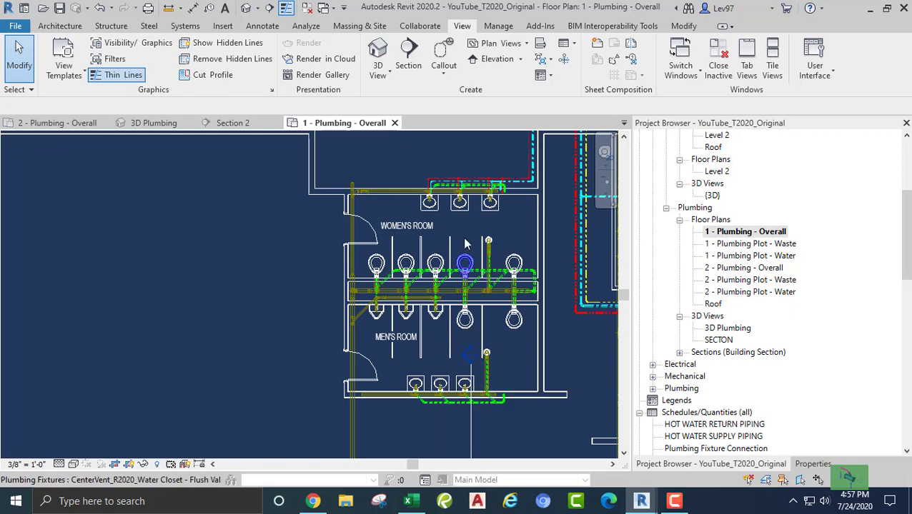
{"action": "right_click", "coordinate": [493, 210]}
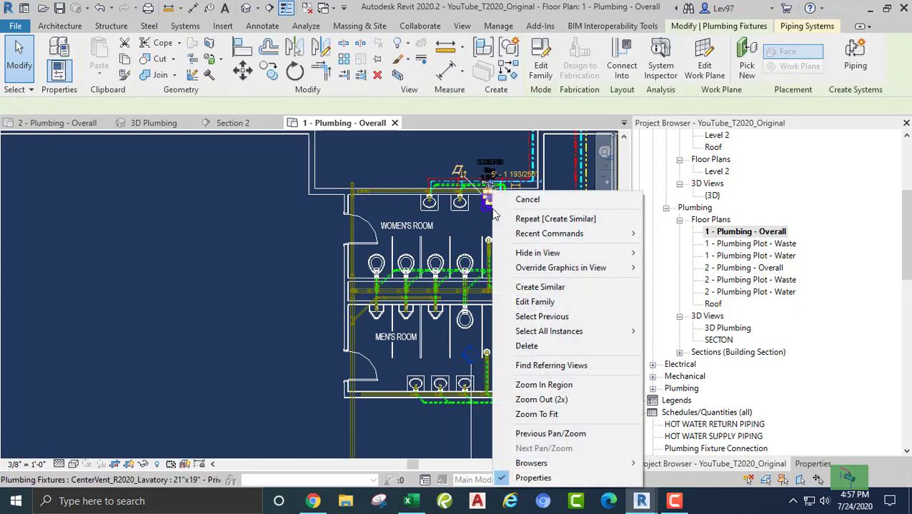
{"action": "left_click", "coordinate": [541, 289]}
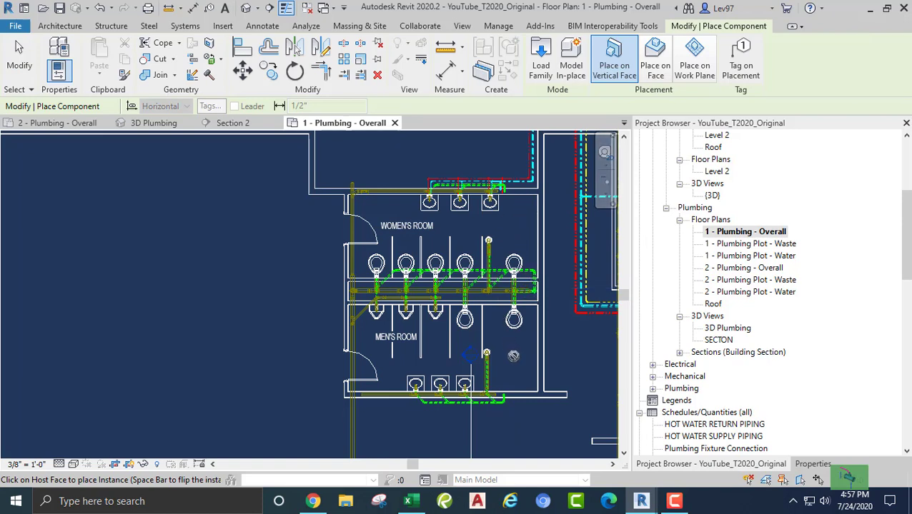
{"action": "left_click", "coordinate": [521, 388]}
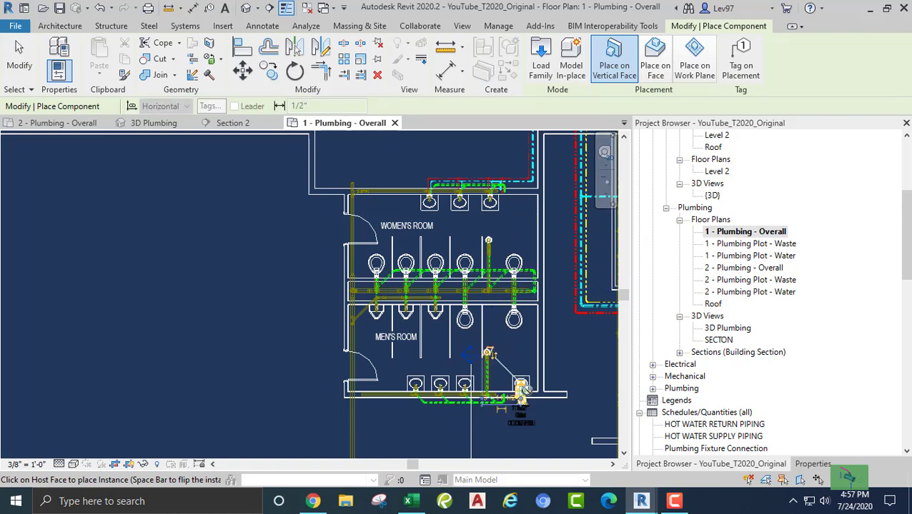
{"action": "key", "text": "Escape"}
{"action": "key", "text": "Escape"}
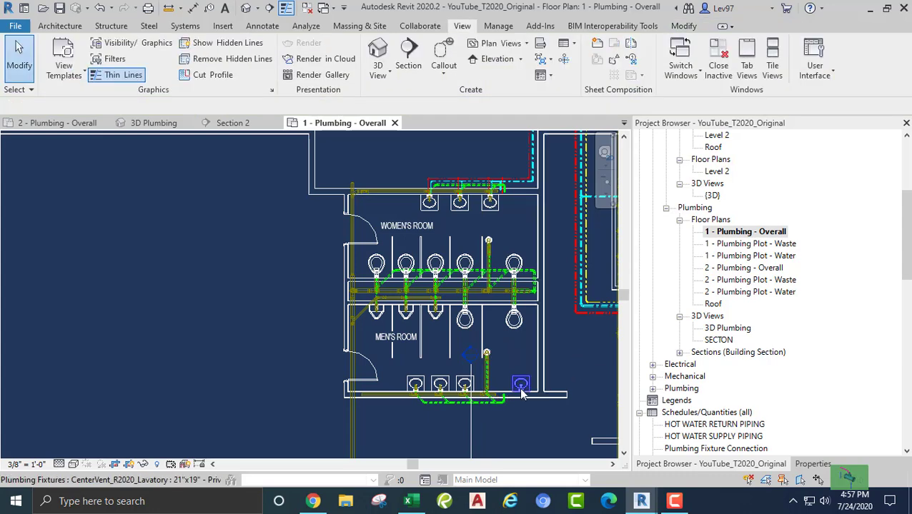
- Delete the lavatory just placed at the east end of the Men's Room south wall
{"action": "scroll", "coordinate": [520, 379], "scroll_direction": "up", "scroll_amount": 4}
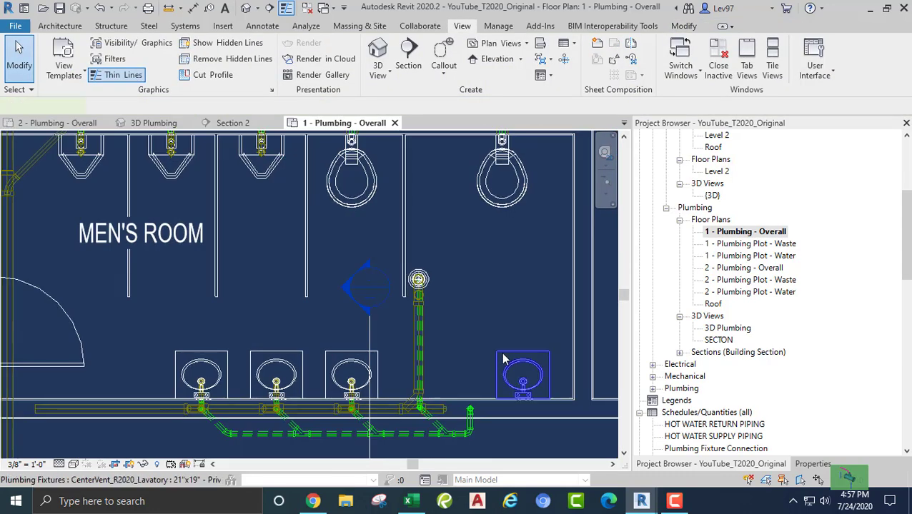
{"action": "left_click", "coordinate": [504, 359]}
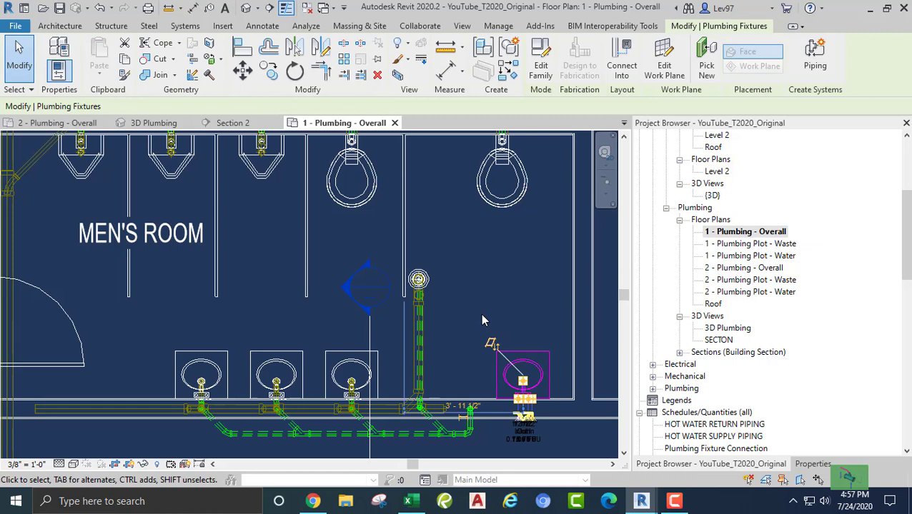
{"action": "key", "text": "Delete"}
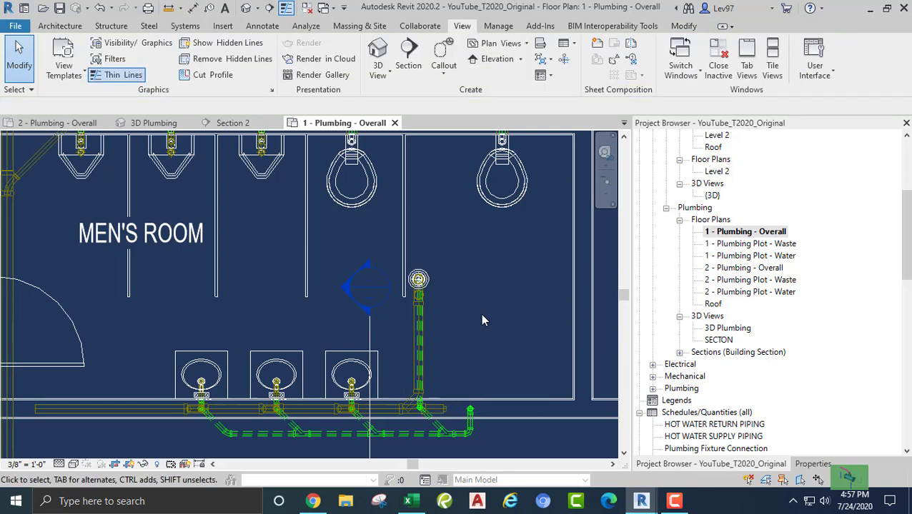
- Create a lavatory similar to the Men's Room's westernmost one on the south wall's vertical face, opposite the east water closet
{"action": "scroll", "coordinate": [479, 313], "scroll_direction": "down", "scroll_amount": 4}
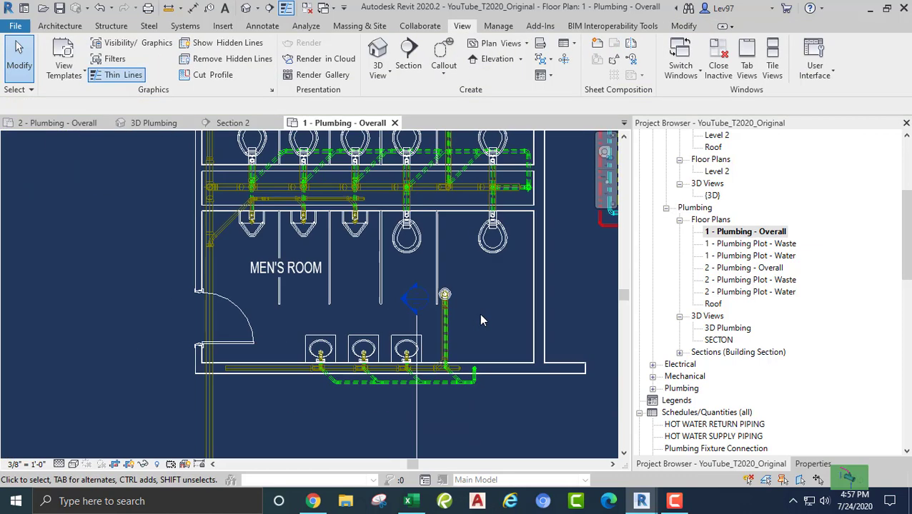
{"action": "middle_click_drag", "start_coordinate": [456, 320], "coordinate": [363, 387]}
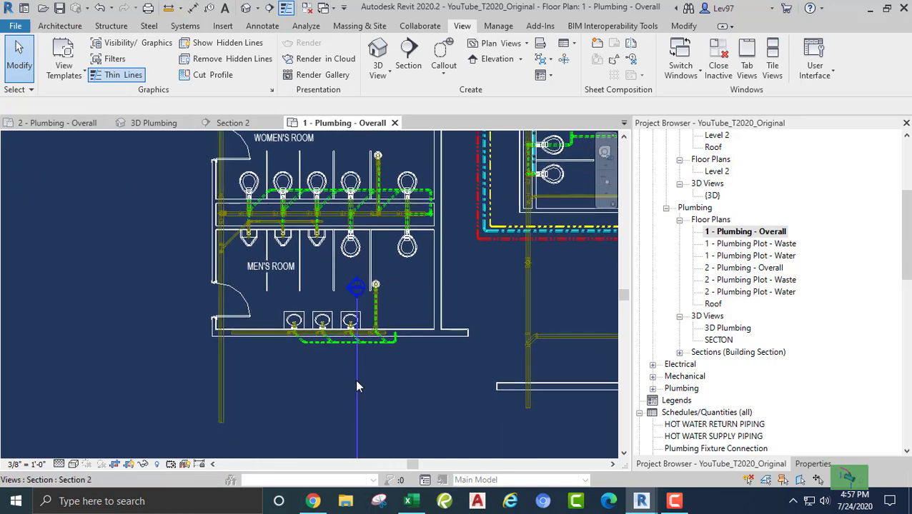
{"action": "left_click", "coordinate": [356, 379]}
{"action": "scroll", "coordinate": [288, 305], "scroll_direction": "up", "scroll_amount": 2}
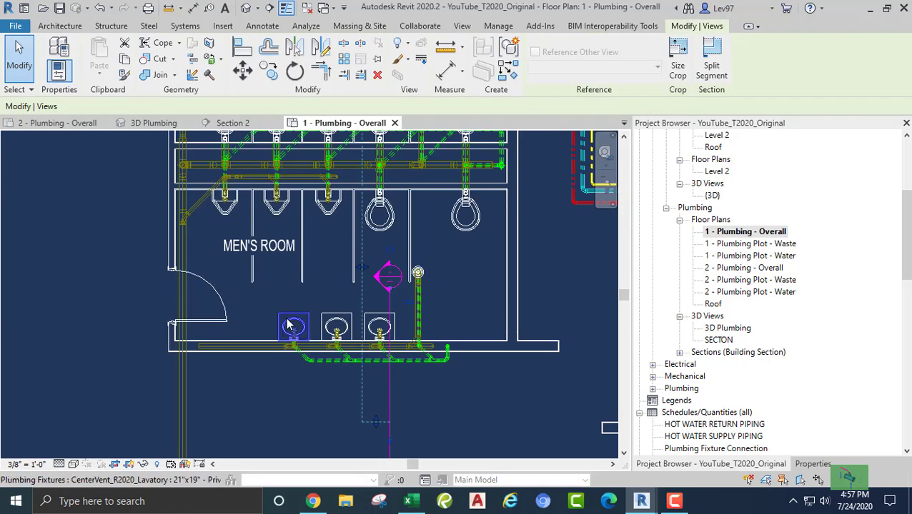
{"action": "right_click", "coordinate": [289, 319]}
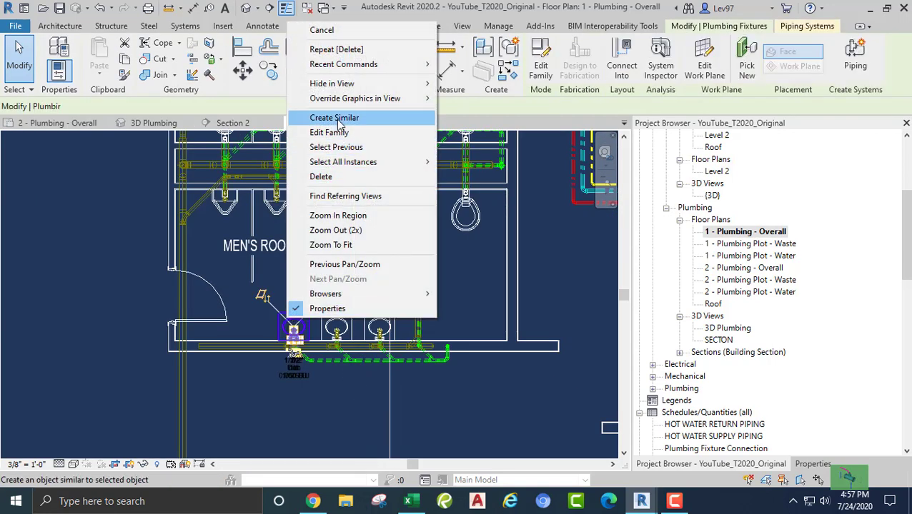
{"action": "left_click", "coordinate": [333, 117]}
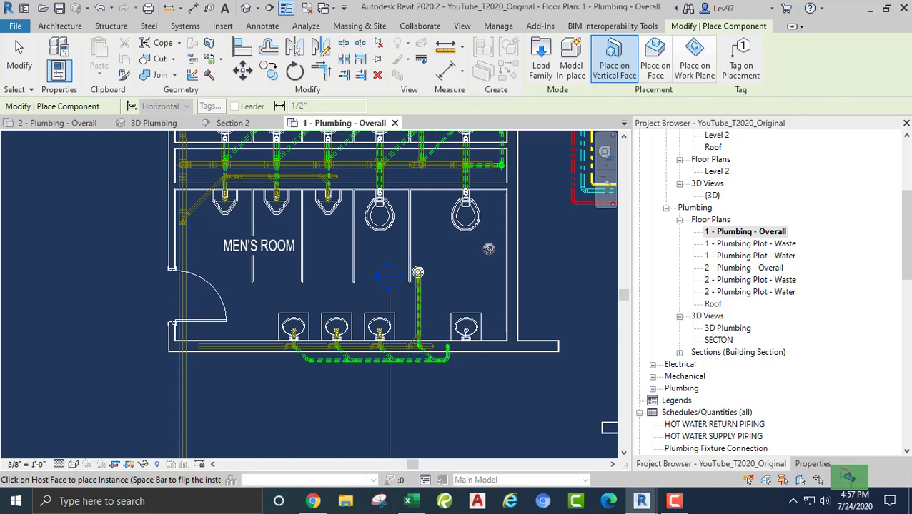
{"action": "key", "text": "Escape"}
- Extend the Men's Room section's crop boundary south to the line's tail and move its section head north into the Women's Room
{"action": "middle_click_drag", "start_coordinate": [458, 284], "coordinate": [331, 239]}
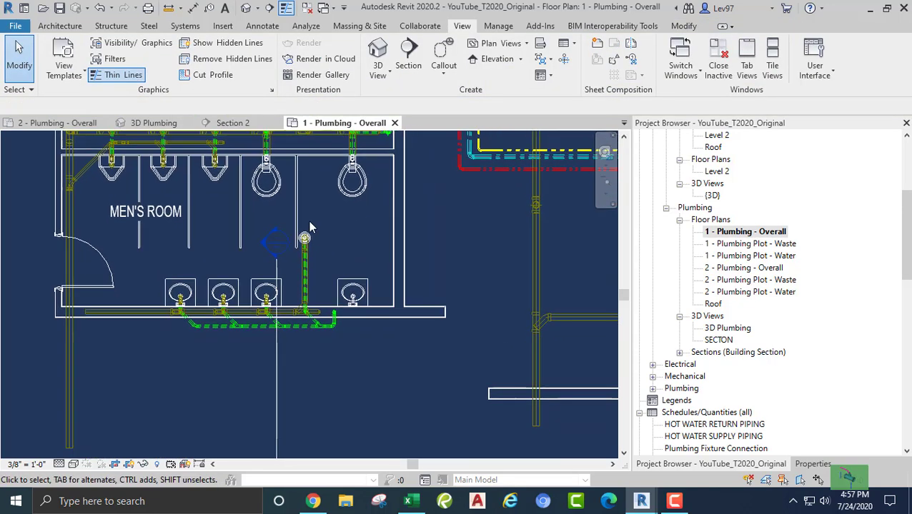
{"action": "left_click", "coordinate": [275, 378]}
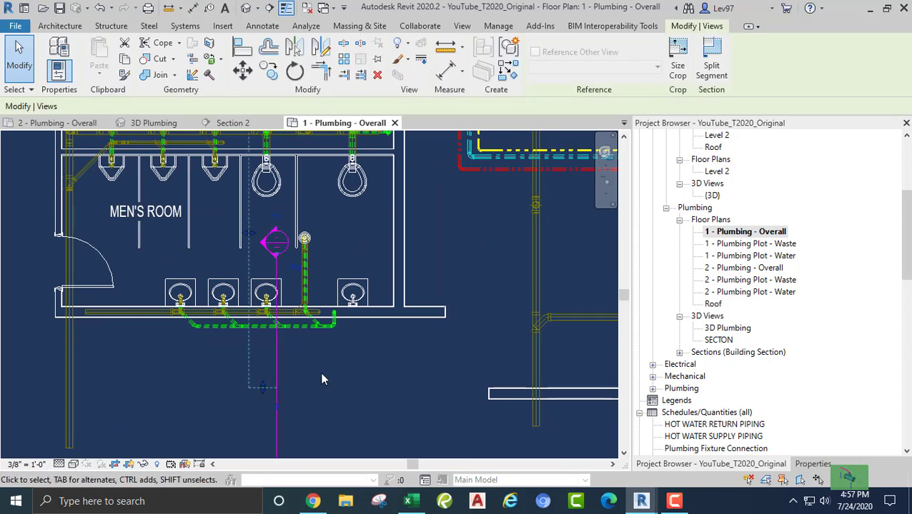
{"action": "middle_click_drag", "start_coordinate": [322, 379], "coordinate": [379, 279]}
{"action": "scroll", "coordinate": [368, 293], "scroll_direction": "down", "scroll_amount": 2}
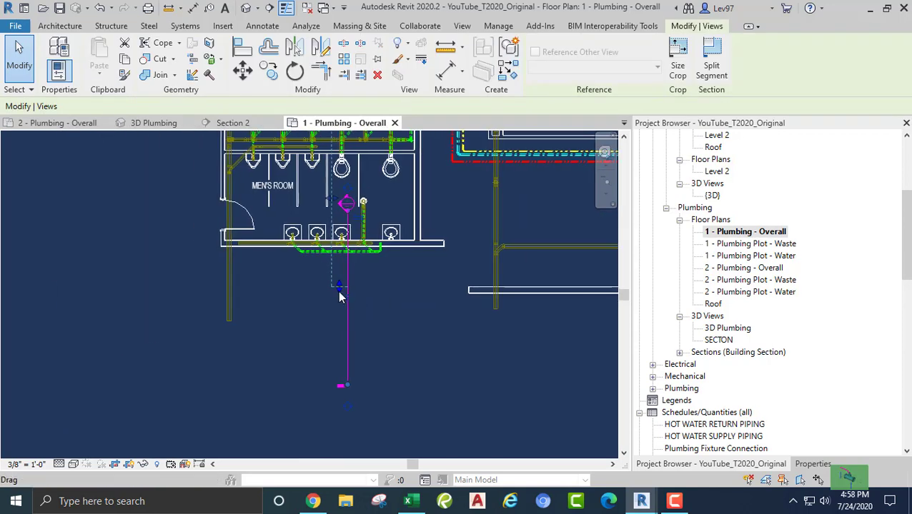
{"action": "left_click_drag", "start_coordinate": [340, 297], "coordinate": [344, 391]}
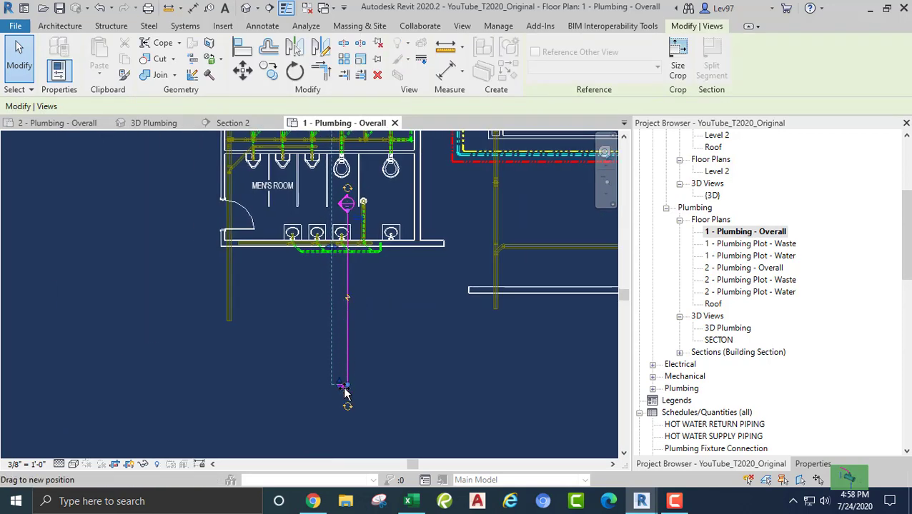
{"action": "middle_click_drag", "start_coordinate": [398, 326], "coordinate": [396, 454]}
{"action": "scroll", "coordinate": [358, 301], "scroll_direction": "up", "scroll_amount": 5}
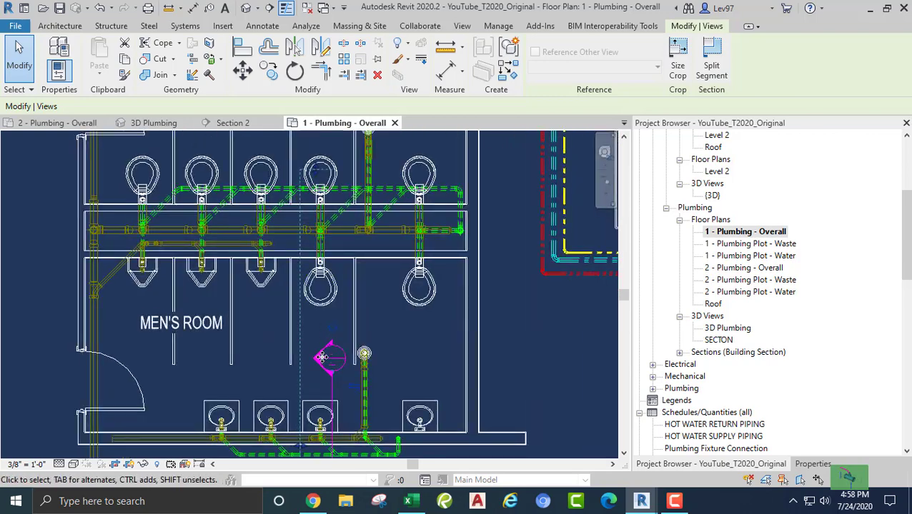
{"action": "left_click_drag", "start_coordinate": [333, 375], "coordinate": [330, 150]}
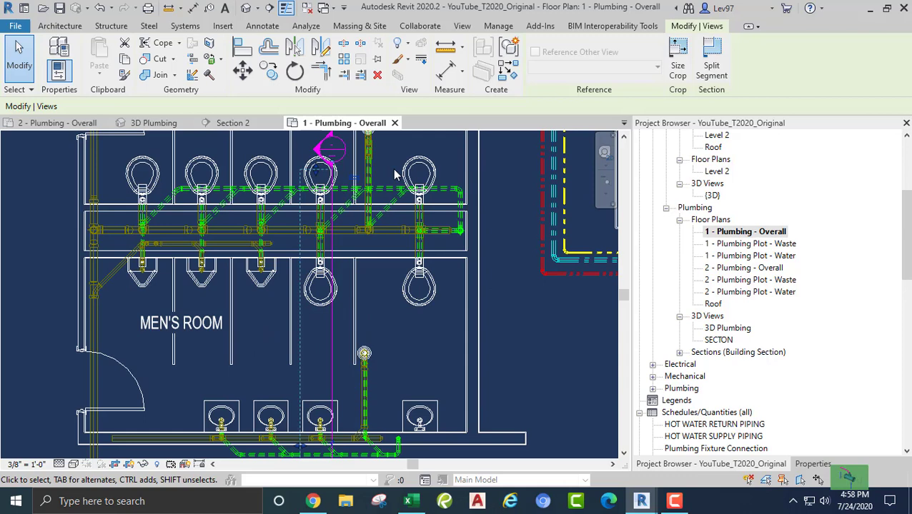
- Move the section line east to the new lavatory's edge so the lavatory falls within its depth, and open Section 2
{"action": "middle_click_drag", "start_coordinate": [388, 331], "coordinate": [330, 201]}
{"action": "left_click", "coordinate": [383, 247]}
{"action": "left_click", "coordinate": [274, 202]}
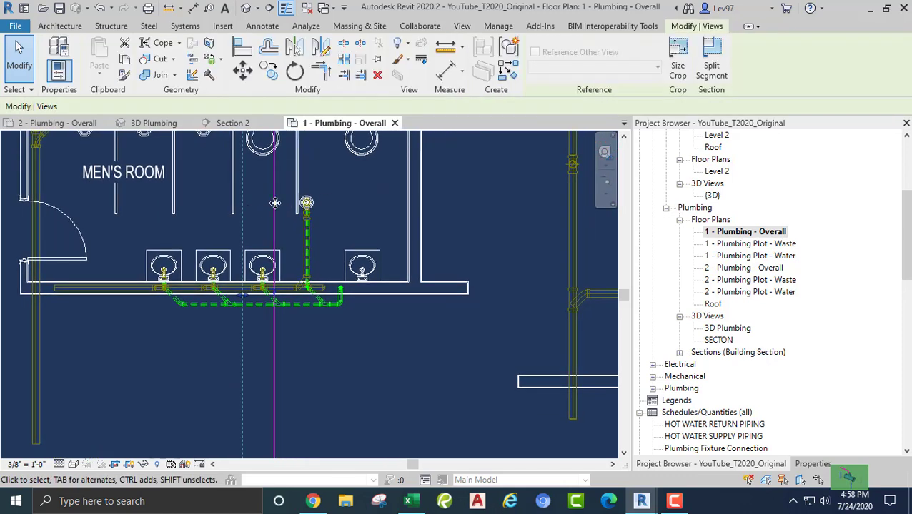
{"action": "left_click_drag", "start_coordinate": [271, 202], "coordinate": [379, 213]}
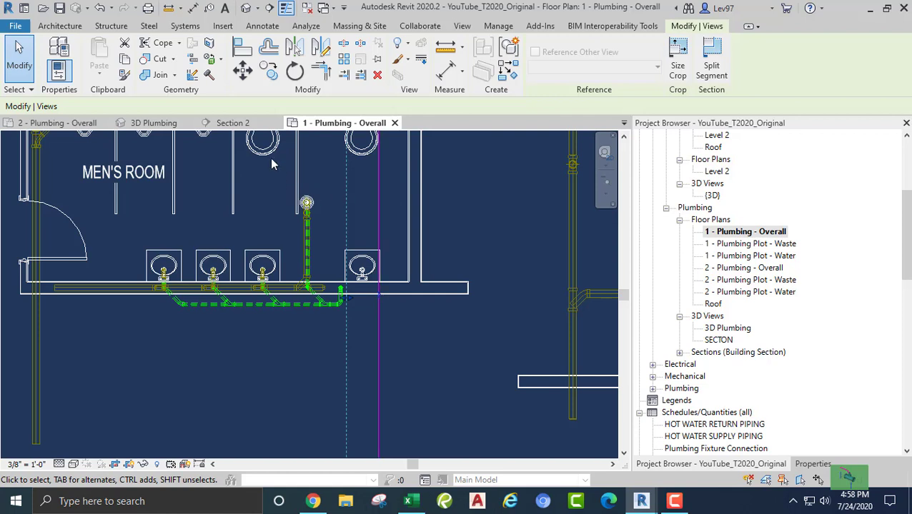
{"action": "left_click", "coordinate": [236, 124]}
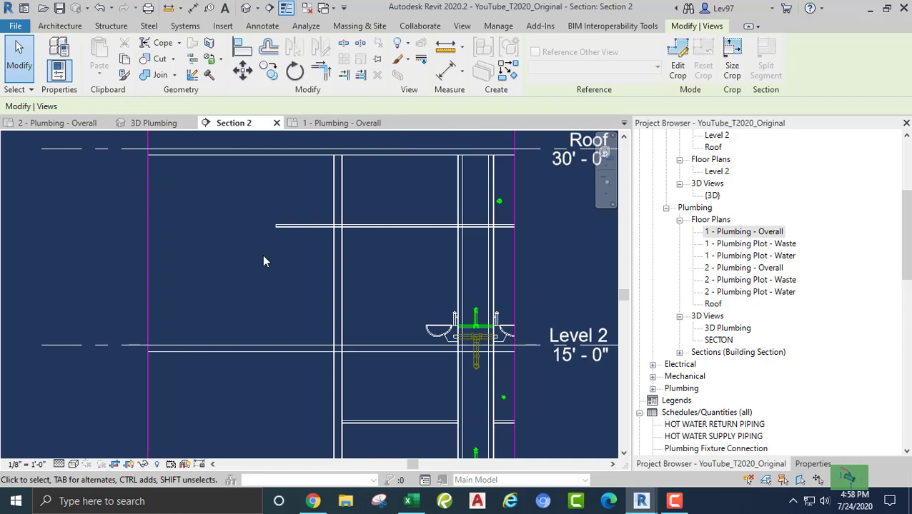
- Copy the Level 1 lavatory about 13'-6" straight up the south wall to Level 2, and open the 2 - Plumbing - Overall plan
{"action": "scroll", "coordinate": [262, 255], "scroll_direction": "down", "scroll_amount": 5}
{"action": "middle_click_drag", "start_coordinate": [311, 392], "coordinate": [368, 283]}
{"action": "scroll", "coordinate": [366, 280], "scroll_direction": "up", "scroll_amount": 6}
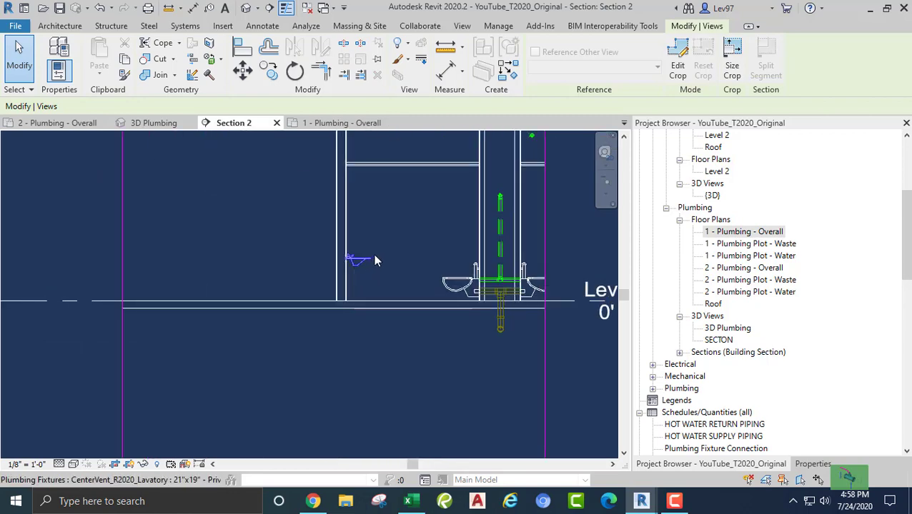
{"action": "scroll", "coordinate": [362, 257], "scroll_direction": "down", "scroll_amount": 3}
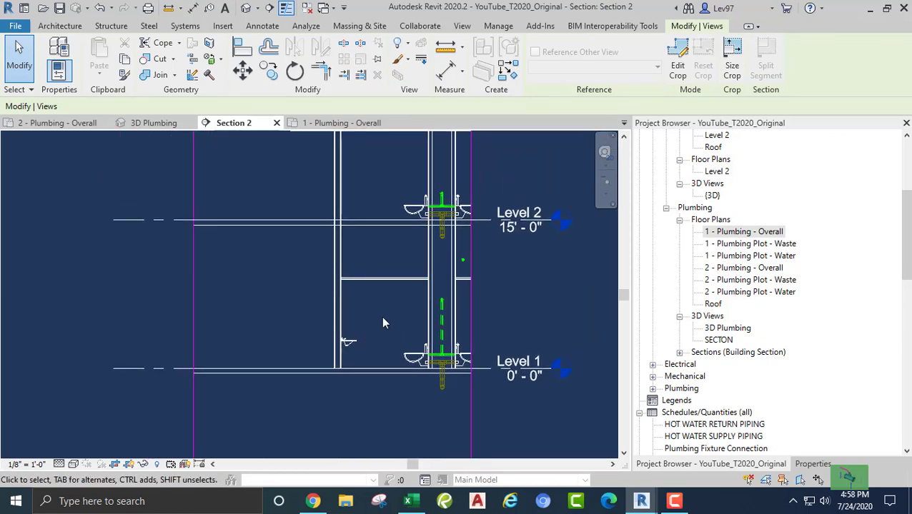
{"action": "left_click", "coordinate": [350, 347]}
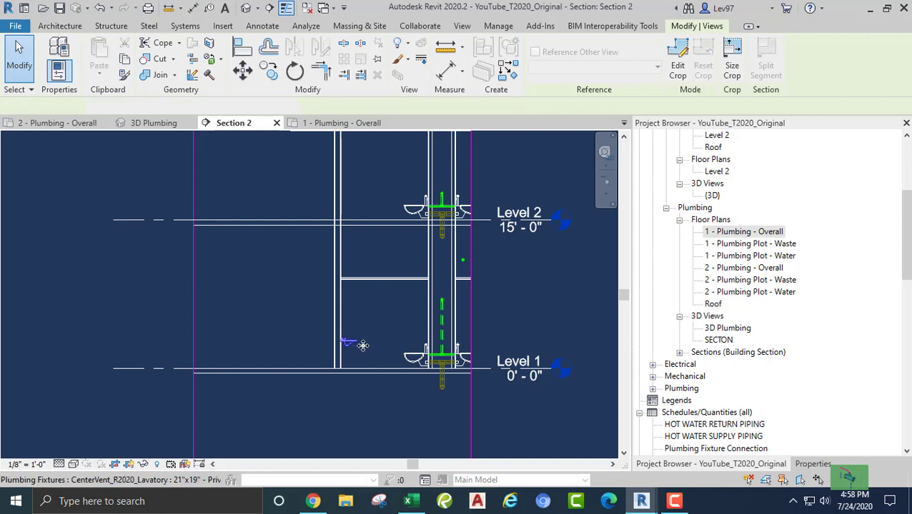
{"action": "left_click", "coordinate": [269, 73]}
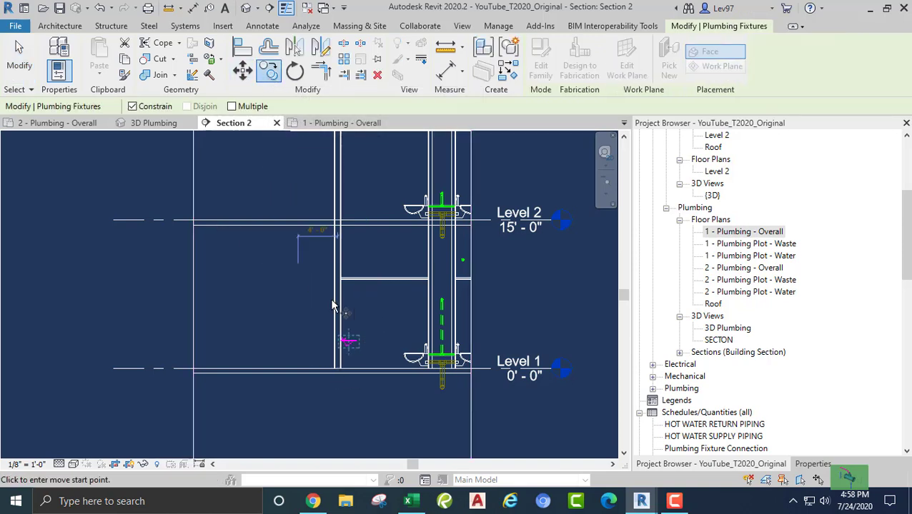
{"action": "left_click", "coordinate": [364, 337]}
{"action": "left_click", "coordinate": [369, 198]}
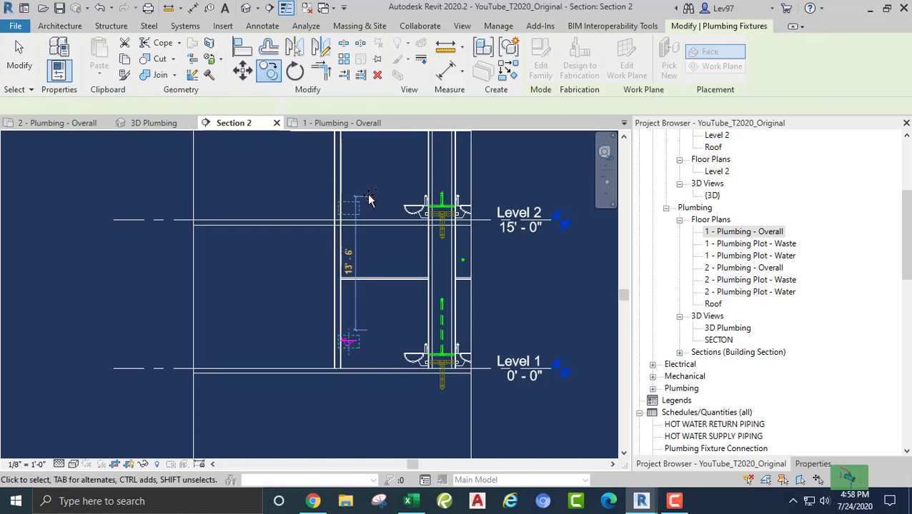
{"action": "key", "text": "Escape"}
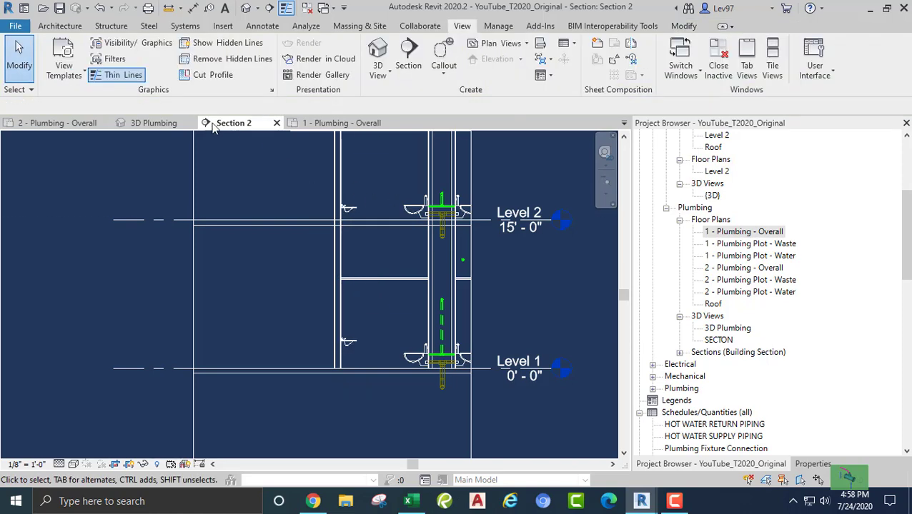
{"action": "left_click", "coordinate": [50, 123]}
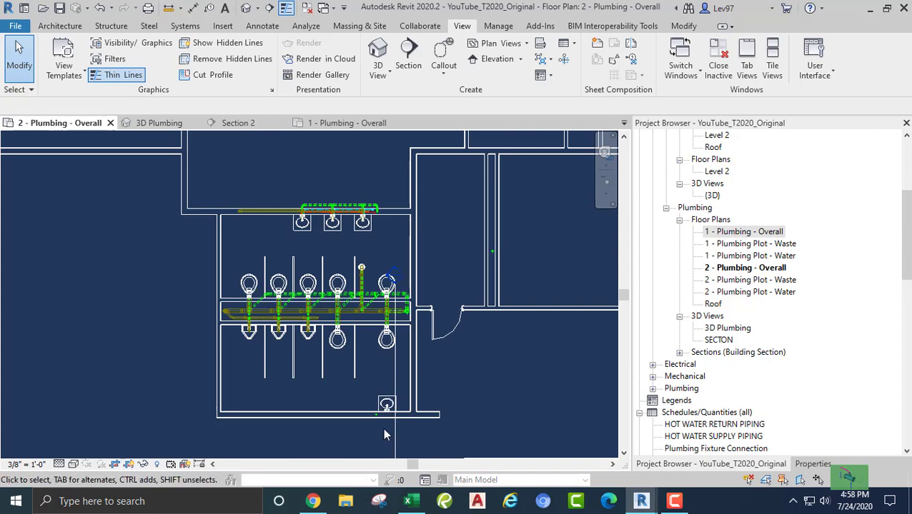
- Try to create a lavatory similar to the south wall's copied one, about 1'-11" east of the Men's Room's second partition from the west
{"action": "scroll", "coordinate": [359, 376], "scroll_direction": "up", "scroll_amount": 4}
{"action": "middle_click_drag", "start_coordinate": [430, 370], "coordinate": [465, 321]}
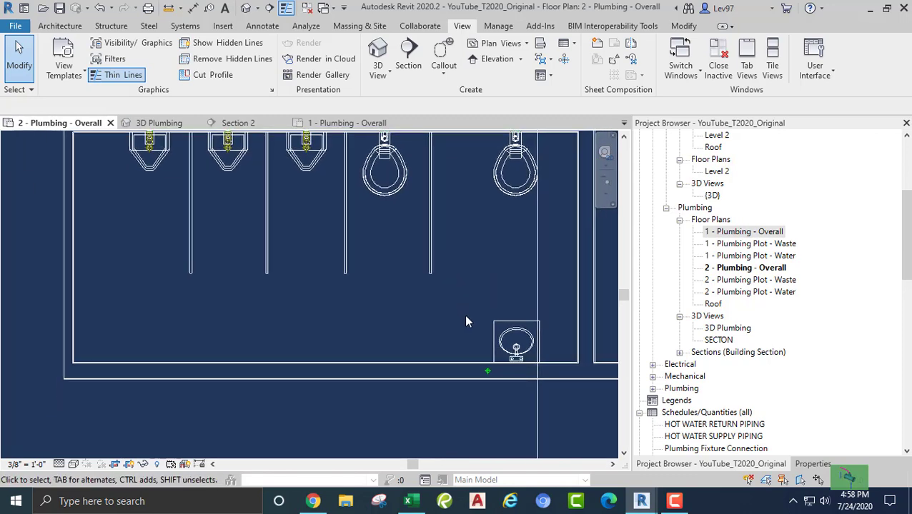
{"action": "right_click", "coordinate": [513, 327]}
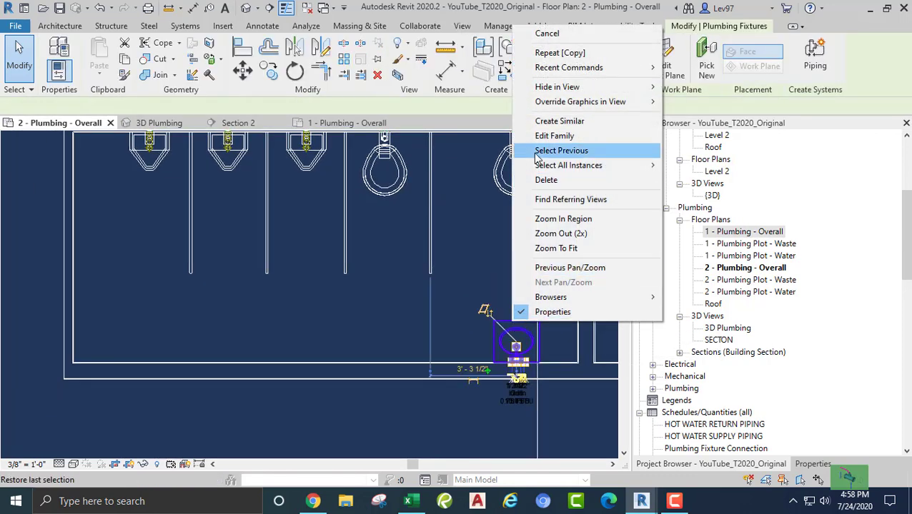
{"action": "left_click", "coordinate": [559, 120]}
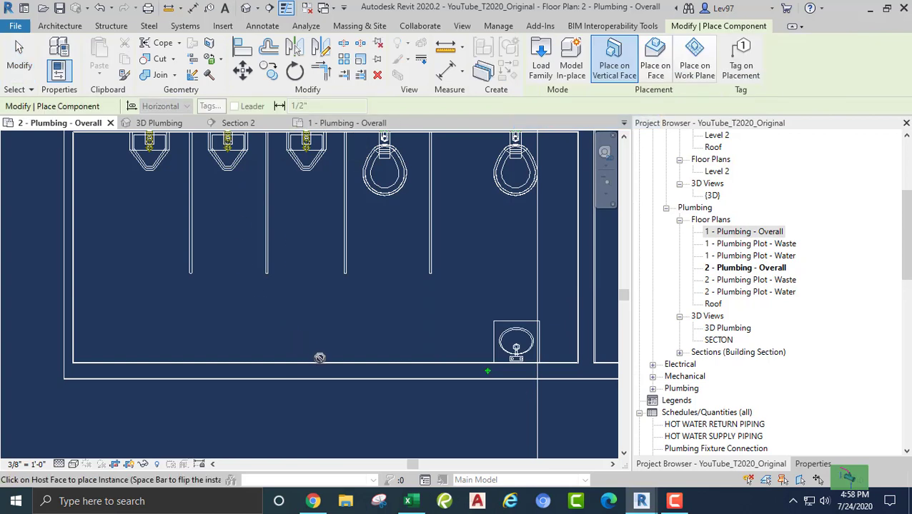
{"action": "left_click", "coordinate": [317, 350]}
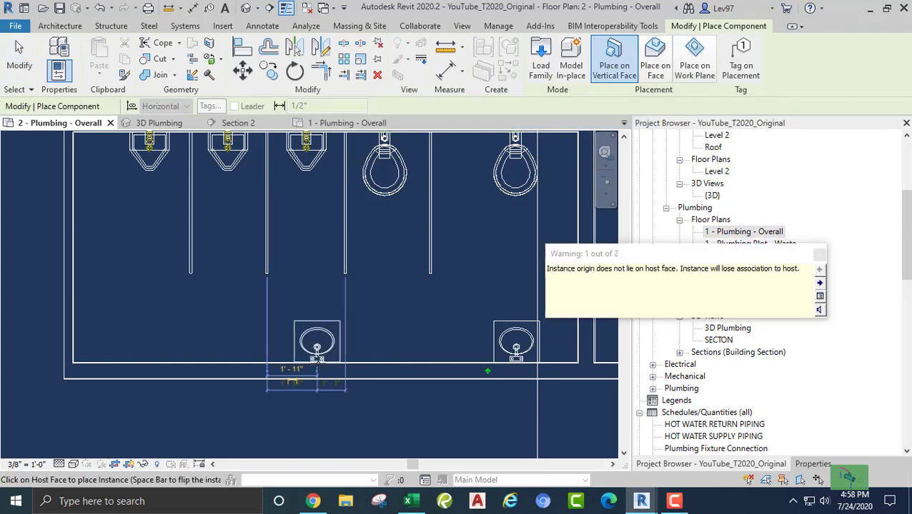
{"action": "key", "text": "Escape"}
{"action": "key", "text": "Escape"}
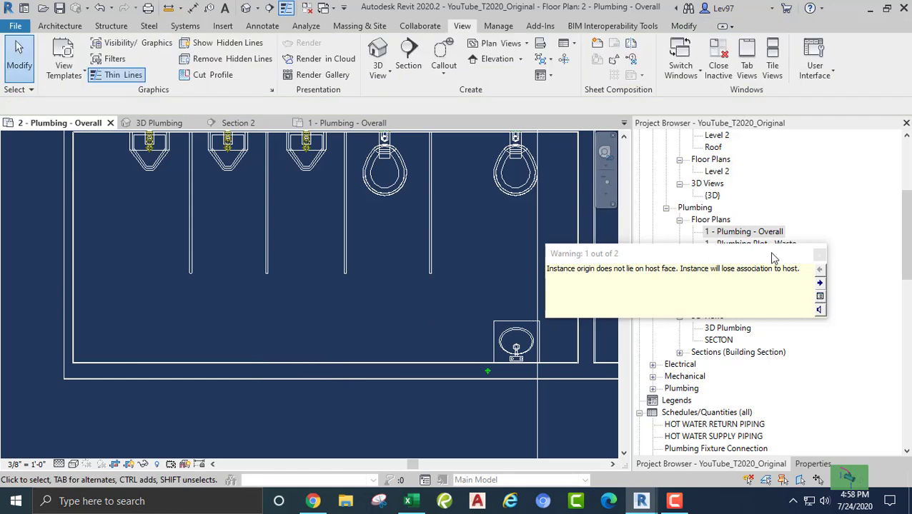
{"action": "left_click", "coordinate": [819, 254]}
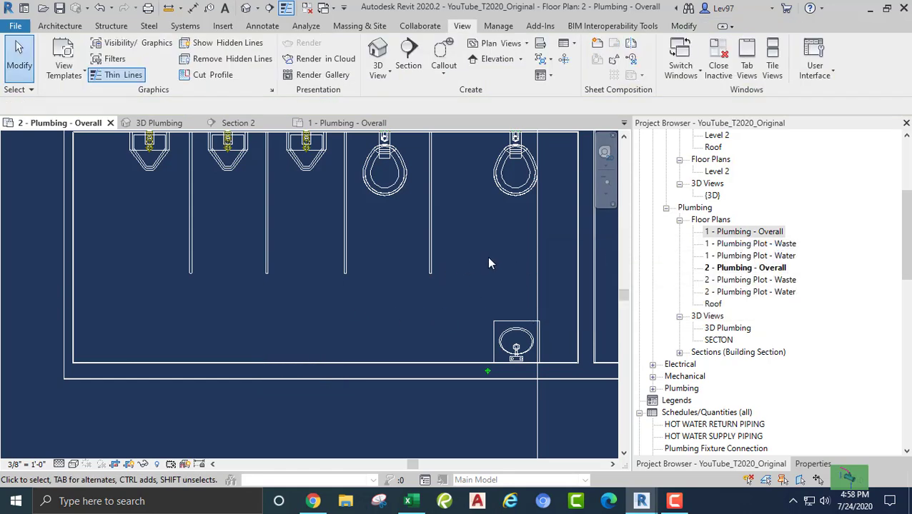
- Retry creating a similar lavatory on the south wall just east of the third partition, showing the new fixture's properties before placing it
{"action": "scroll", "coordinate": [486, 257], "scroll_direction": "down", "scroll_amount": 2}
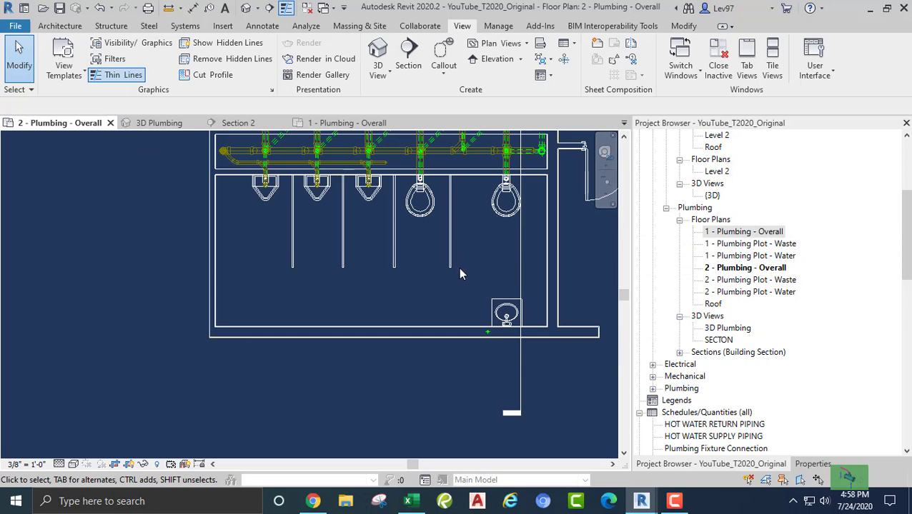
{"action": "right_click", "coordinate": [498, 306]}
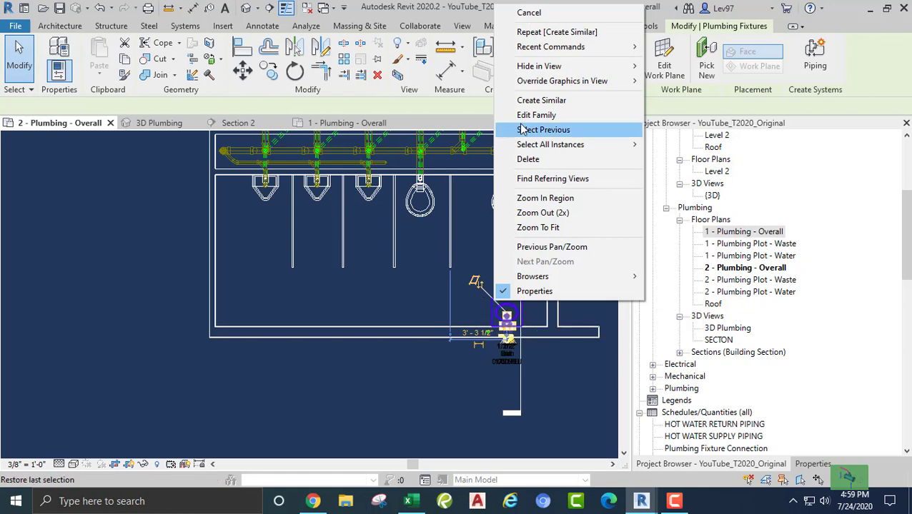
{"action": "left_click", "coordinate": [533, 102]}
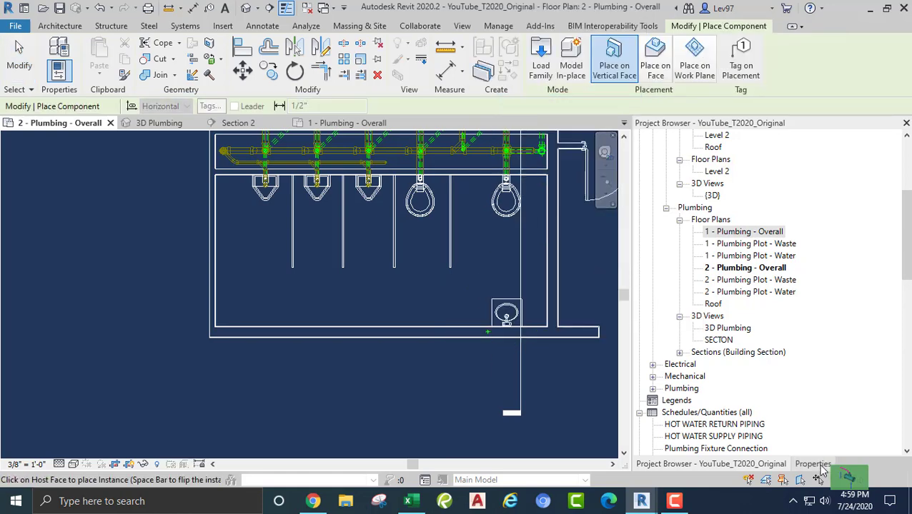
{"action": "left_click", "coordinate": [813, 464]}
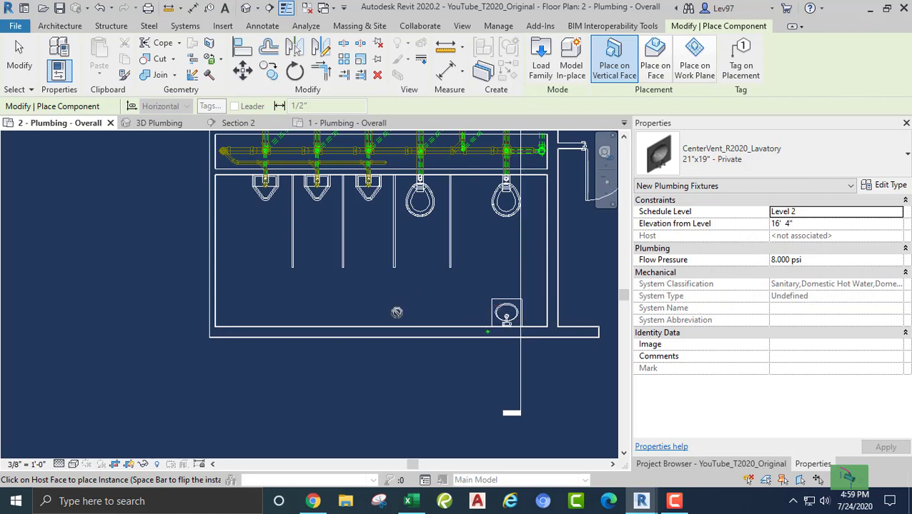
{"action": "left_click", "coordinate": [404, 322]}
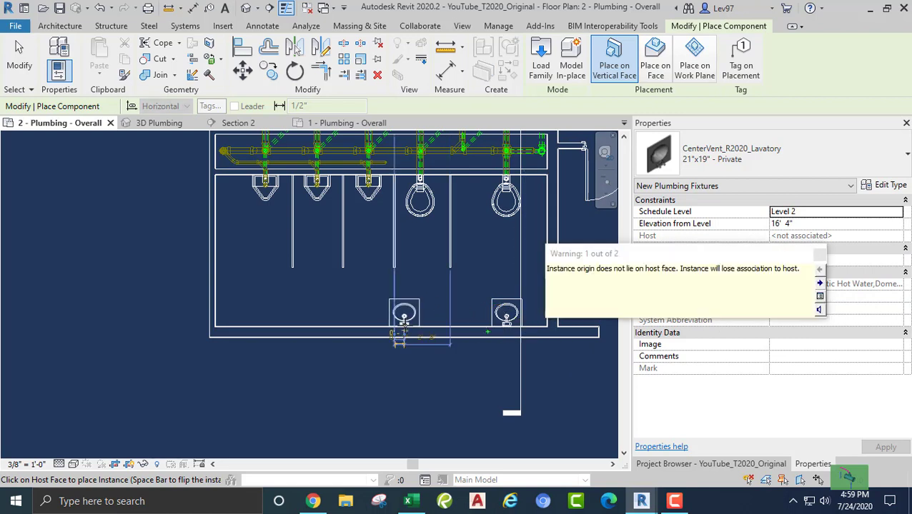
{"action": "key", "text": "Escape"}
{"action": "key", "text": "Escape"}
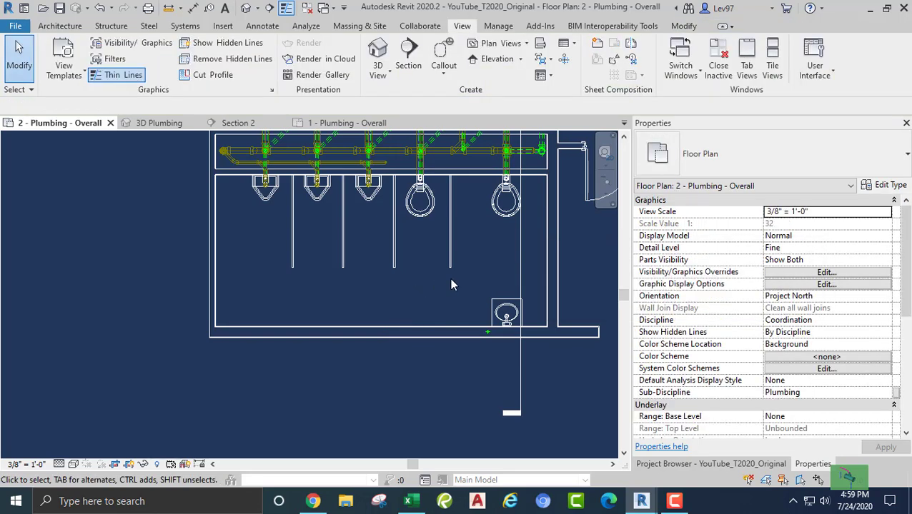
- Set the Schedule Level of the Men's Room's south-wall lavatory to Level 2
{"action": "left_click", "coordinate": [504, 313]}
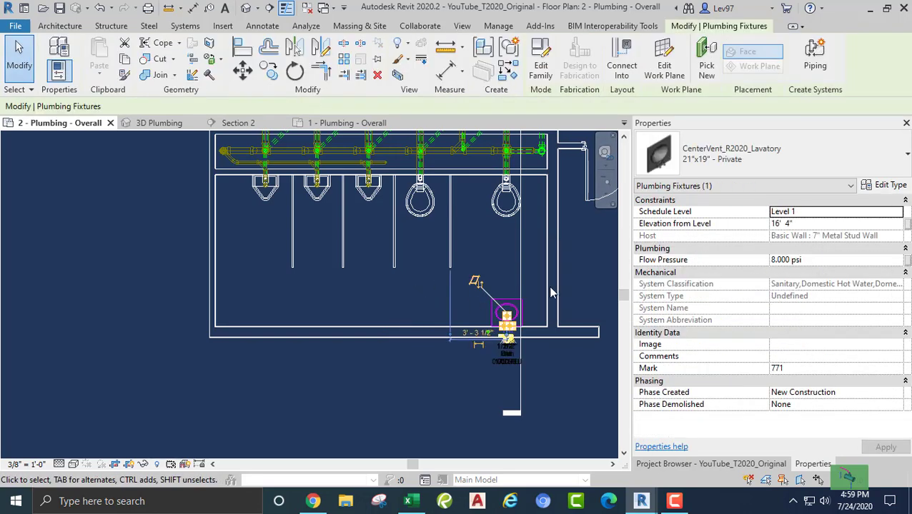
{"action": "left_click", "coordinate": [840, 215]}
{"action": "left_click", "coordinate": [897, 213]}
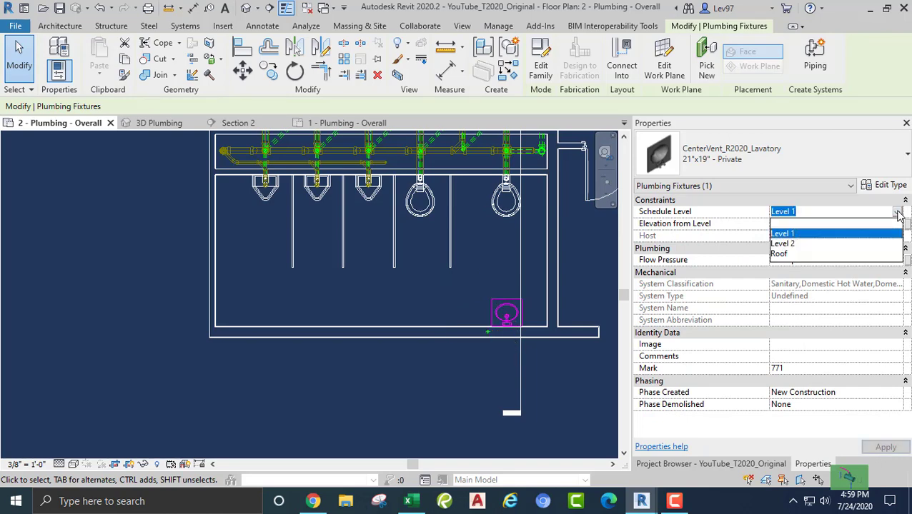
{"action": "left_click", "coordinate": [786, 244]}
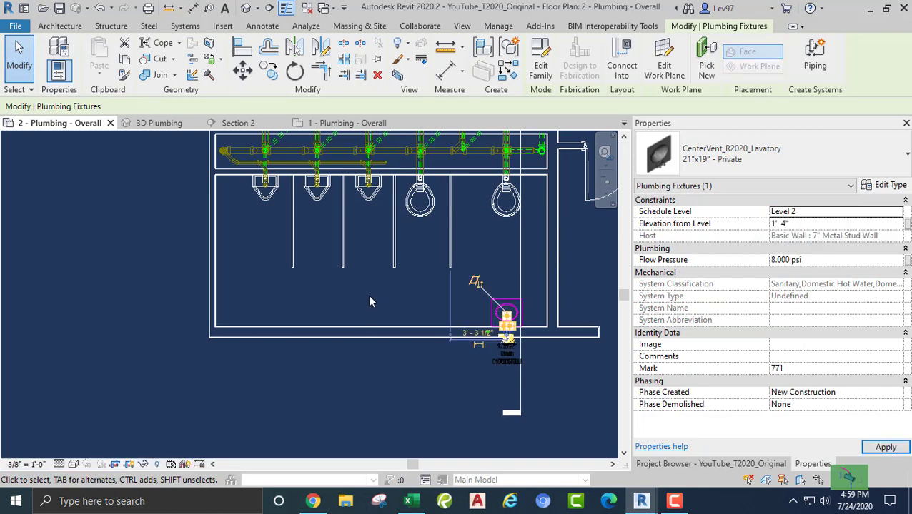
{"action": "left_click", "coordinate": [403, 301]}
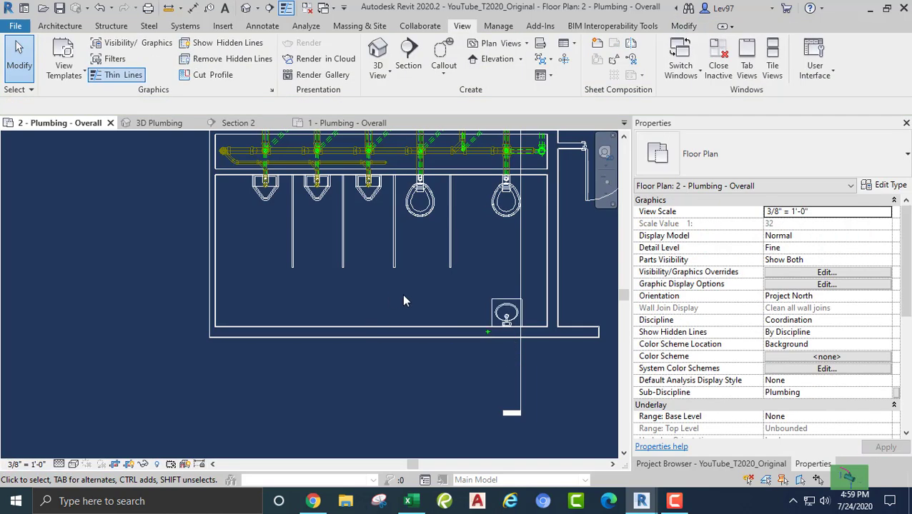
{"action": "left_click", "coordinate": [500, 311]}
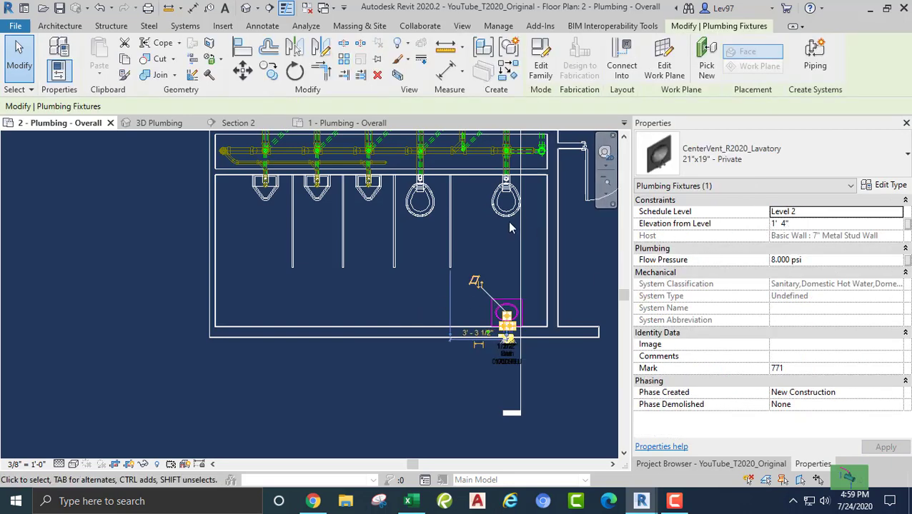
{"action": "left_click", "coordinate": [506, 200]}
{"action": "left_click", "coordinate": [435, 276]}
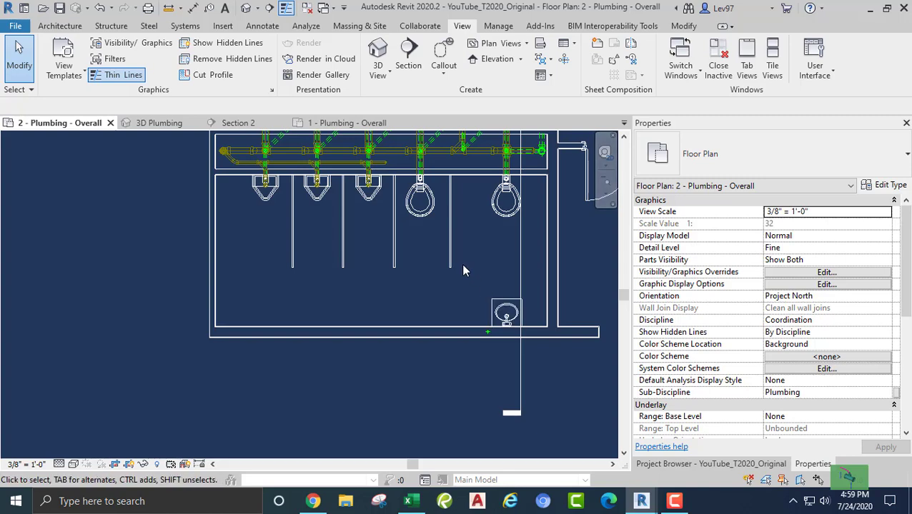
- Set the Schedule Level of the easternmost lavatory on the Women's Room's north wall to Level 2
{"action": "scroll", "coordinate": [461, 266], "scroll_direction": "down", "scroll_amount": 5}
{"action": "middle_click_drag", "start_coordinate": [462, 276], "coordinate": [458, 388]}
{"action": "scroll", "coordinate": [460, 261], "scroll_direction": "up", "scroll_amount": 7}
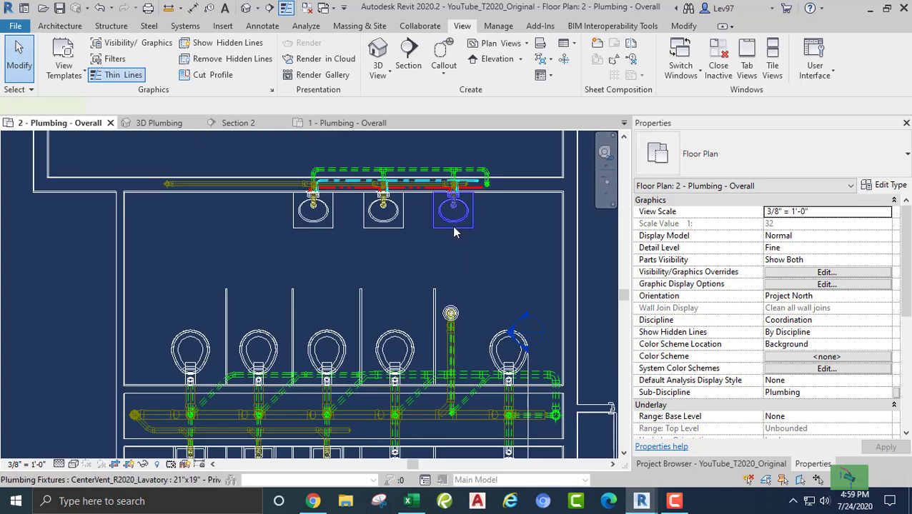
{"action": "left_click", "coordinate": [452, 245]}
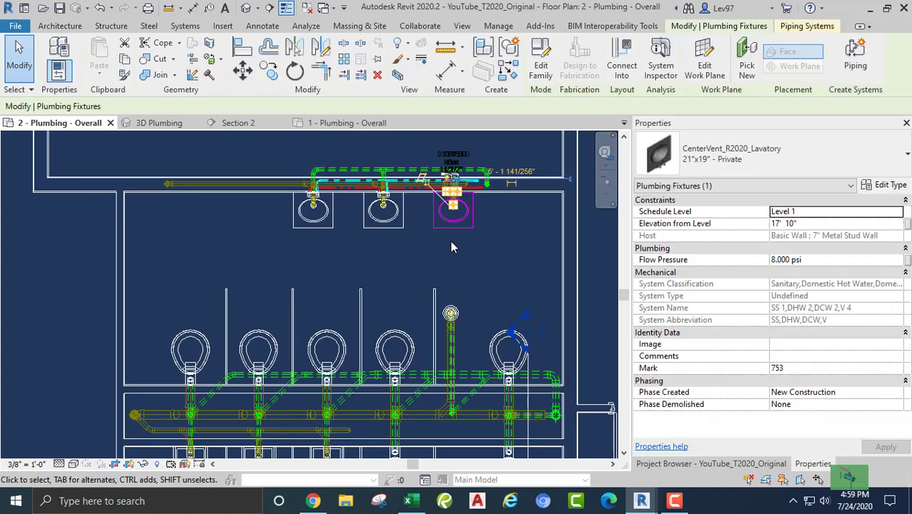
{"action": "left_click", "coordinate": [863, 212]}
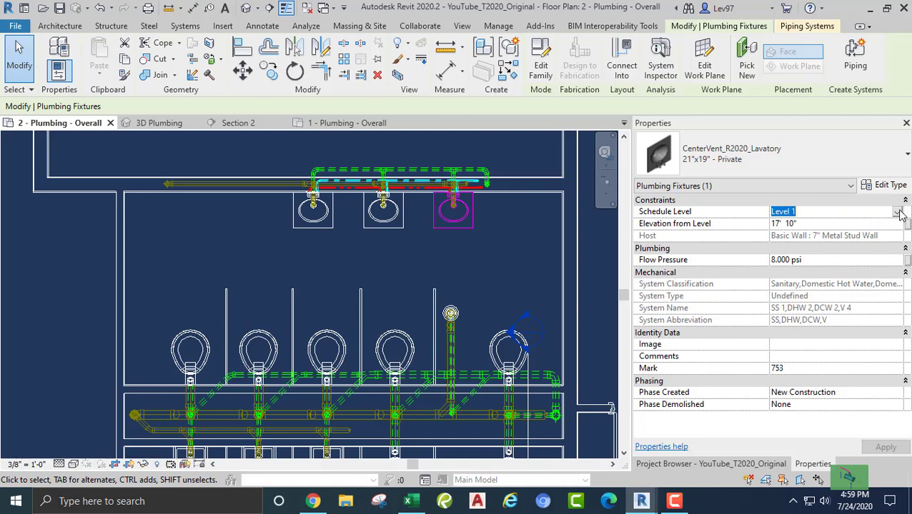
{"action": "left_click", "coordinate": [897, 213]}
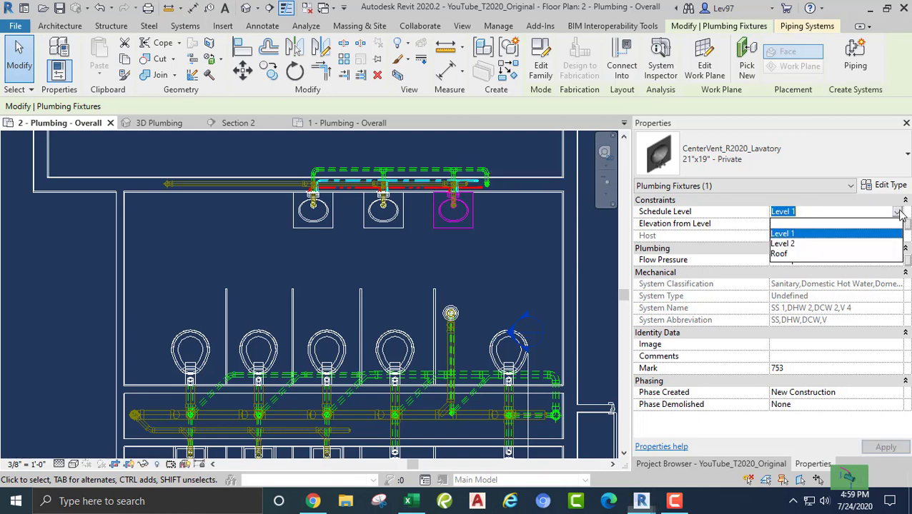
{"action": "left_click", "coordinate": [783, 245]}
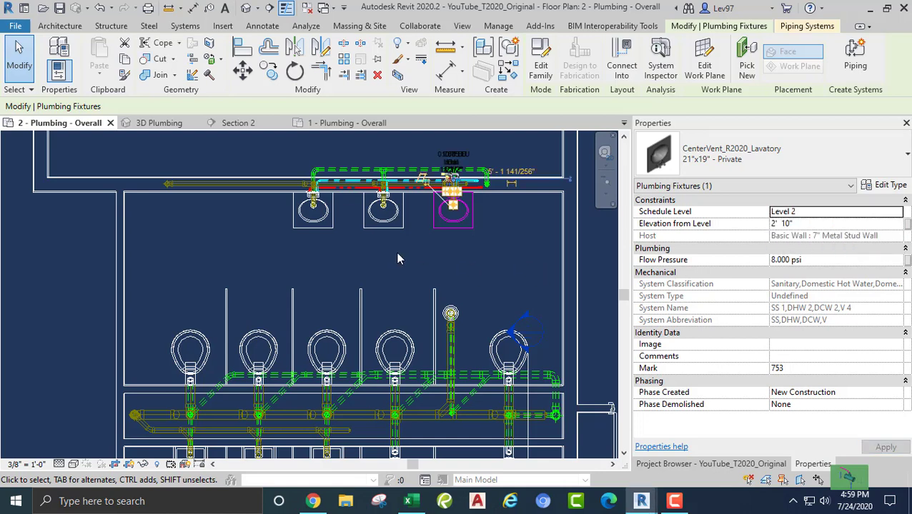
- Set the Schedule Level of the two remaining lavatories on the Women's Room's north wall to Level 2
{"action": "left_click", "coordinate": [396, 251]}
{"action": "left_click_drag", "start_coordinate": [396, 251], "coordinate": [253, 232]}
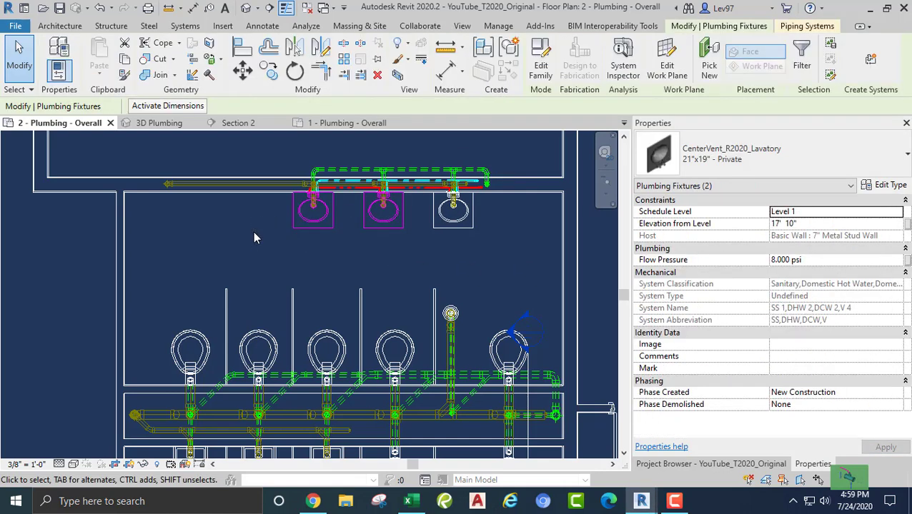
{"action": "left_click", "coordinate": [836, 215]}
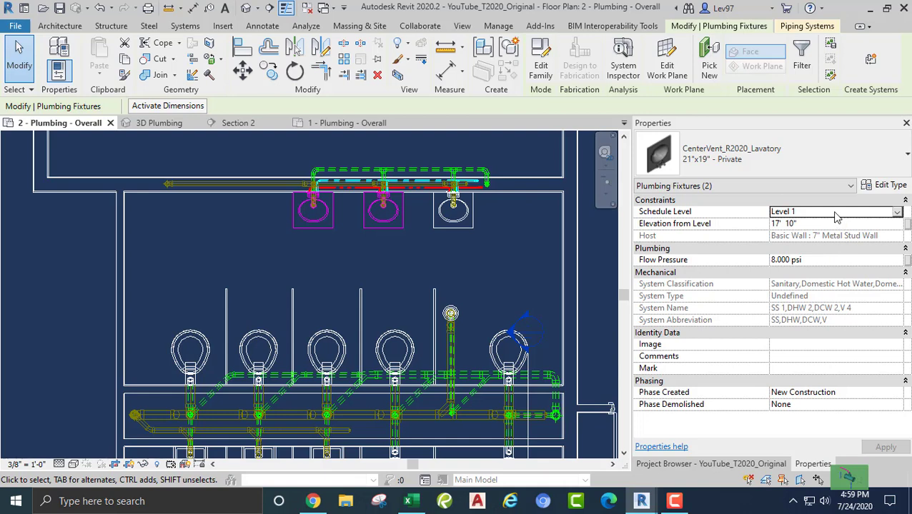
{"action": "left_click", "coordinate": [898, 213]}
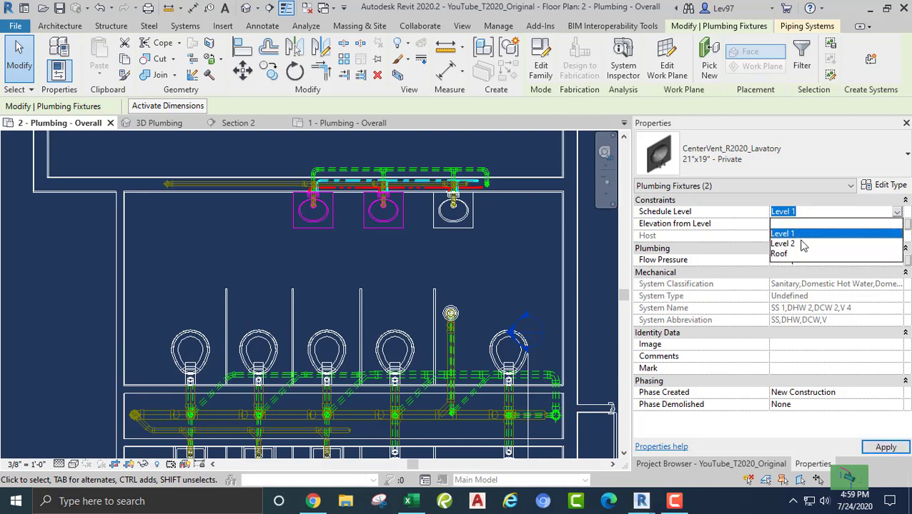
{"action": "left_click", "coordinate": [790, 247]}
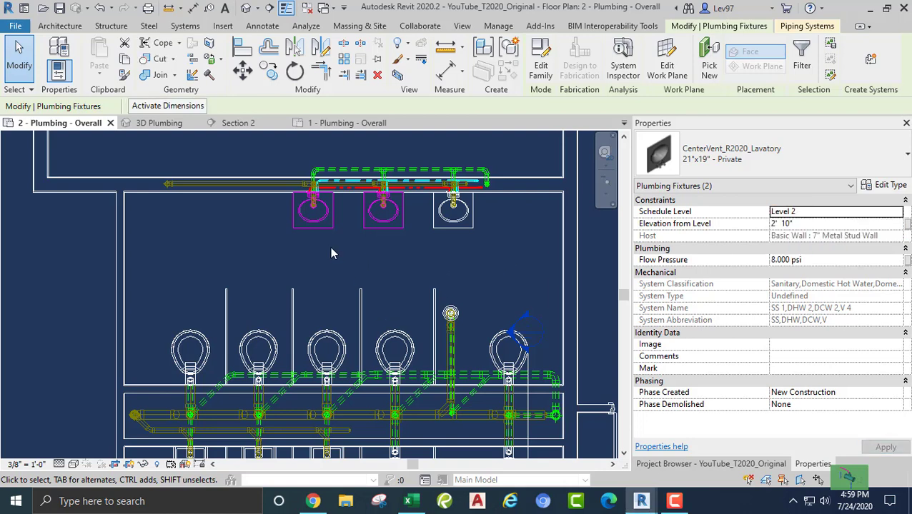
{"action": "left_click", "coordinate": [330, 247]}
- Create a lavatory similar to the Men's Room's existing one on the south wall, about 1'-10" east of the third partition from the west
{"action": "scroll", "coordinate": [357, 258], "scroll_direction": "down", "scroll_amount": 3}
{"action": "middle_click_drag", "start_coordinate": [432, 381], "coordinate": [452, 236]}
{"action": "scroll", "coordinate": [407, 277], "scroll_direction": "up", "scroll_amount": 4}
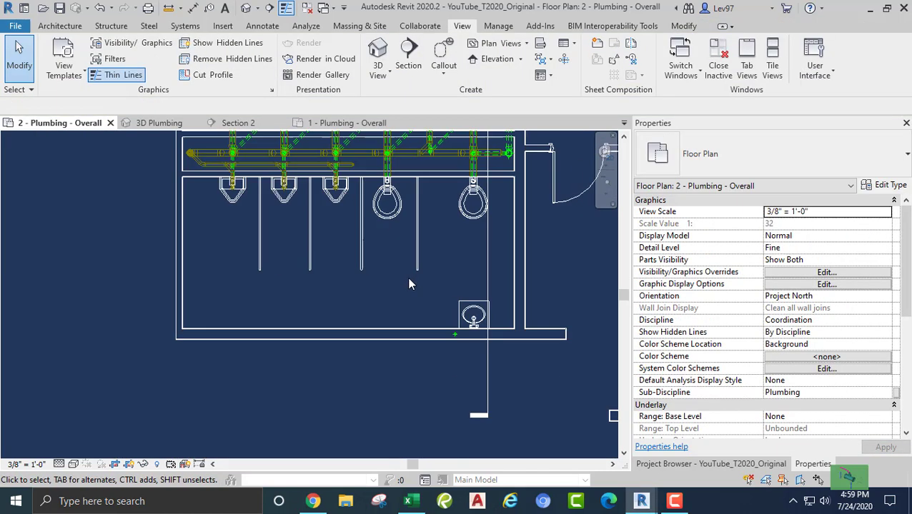
{"action": "left_click", "coordinate": [482, 313]}
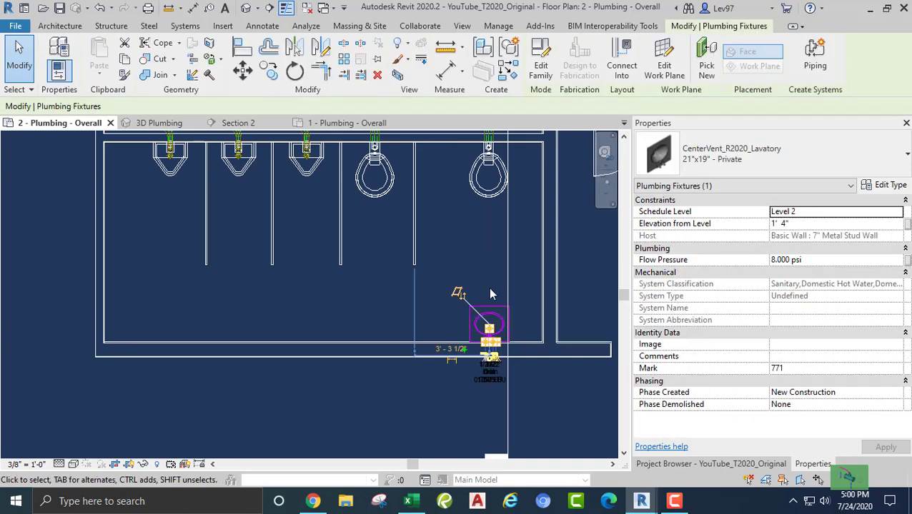
{"action": "right_click", "coordinate": [490, 315]}
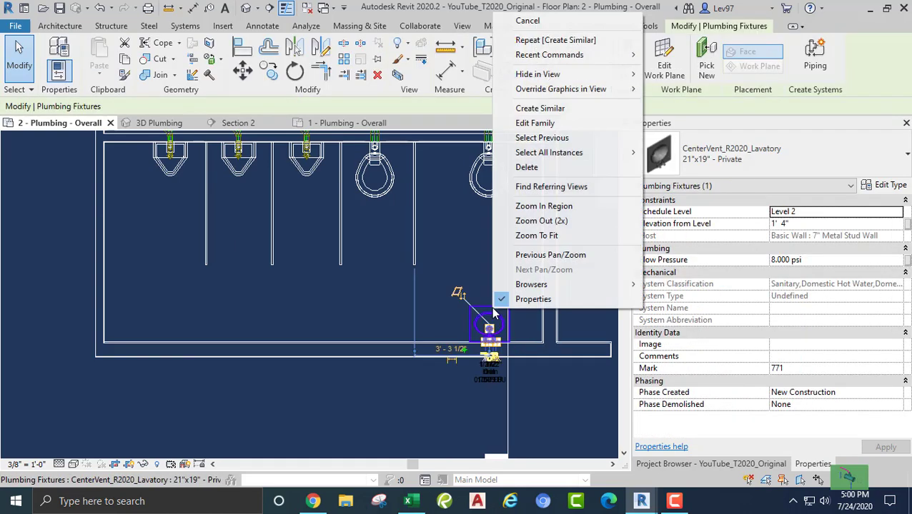
{"action": "left_click", "coordinate": [539, 108]}
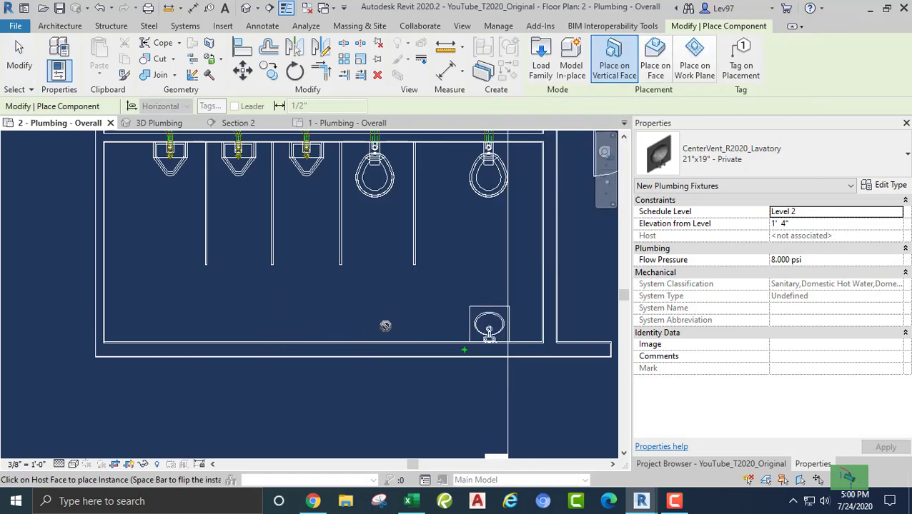
{"action": "left_click", "coordinate": [382, 336]}
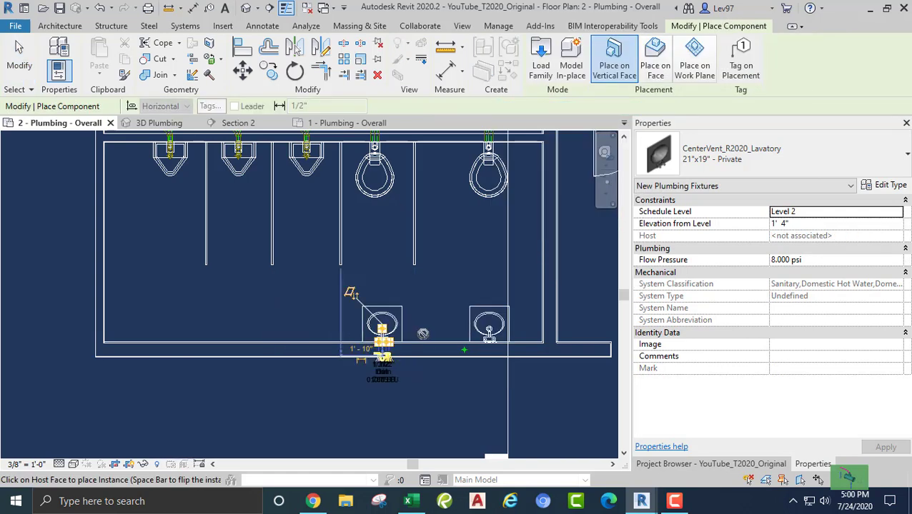
{"action": "key", "text": "Escape"}
{"action": "key", "text": "Escape"}
{"action": "scroll", "coordinate": [424, 307], "scroll_direction": "down", "scroll_amount": 2}
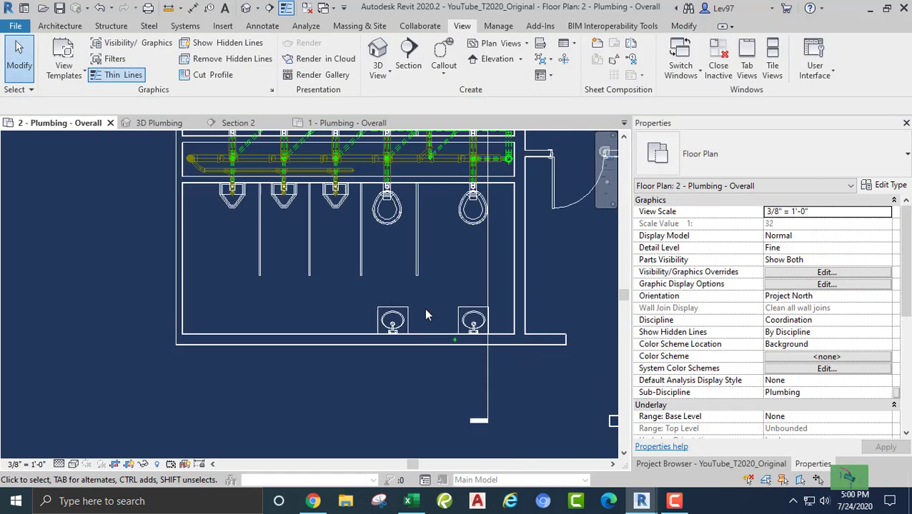
- Create a lavatory similar to the Women's Room's westernmost one on the Men's Room's south wall, just east of the second partition from the west
{"action": "middle_click_drag", "start_coordinate": [435, 335], "coordinate": [466, 458]}
{"action": "scroll", "coordinate": [409, 267], "scroll_direction": "up", "scroll_amount": 2}
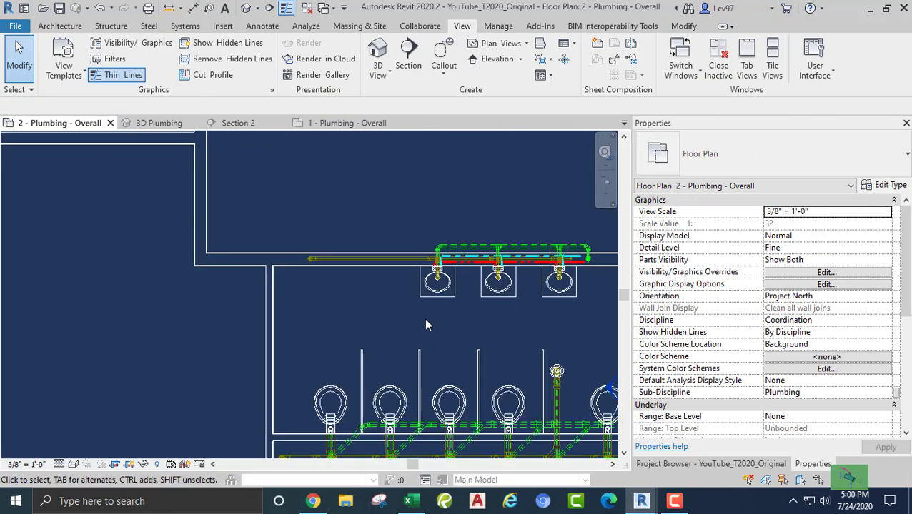
{"action": "right_click", "coordinate": [430, 296]}
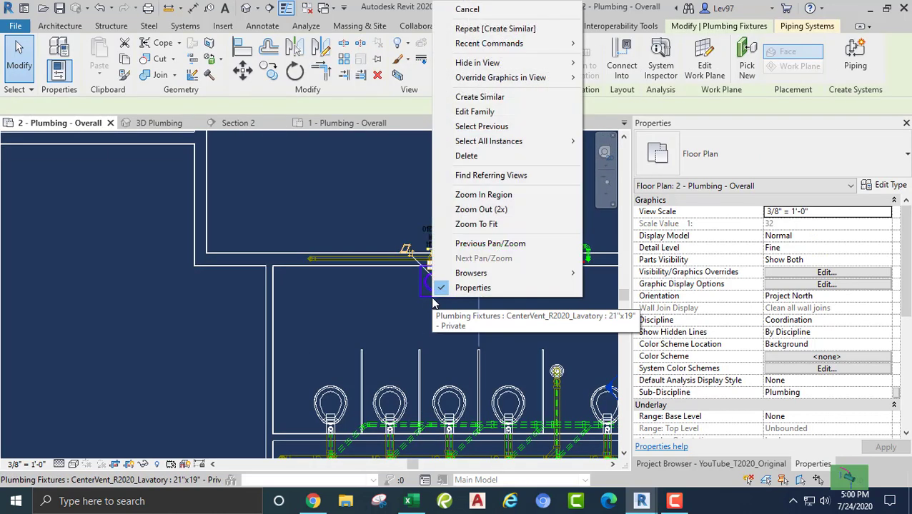
{"action": "left_click", "coordinate": [490, 100]}
{"action": "scroll", "coordinate": [390, 335], "scroll_direction": "down", "scroll_amount": 2}
{"action": "middle_click_drag", "start_coordinate": [393, 372], "coordinate": [423, 213]}
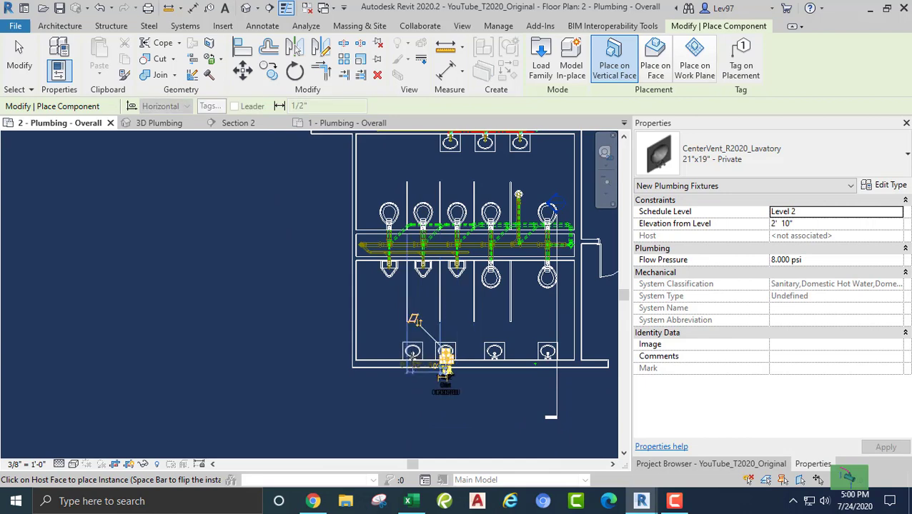
{"action": "key", "text": "Escape"}
{"action": "middle_click_drag", "start_coordinate": [404, 344], "coordinate": [362, 329]}
{"action": "scroll", "coordinate": [313, 319], "scroll_direction": "up", "scroll_amount": 3}
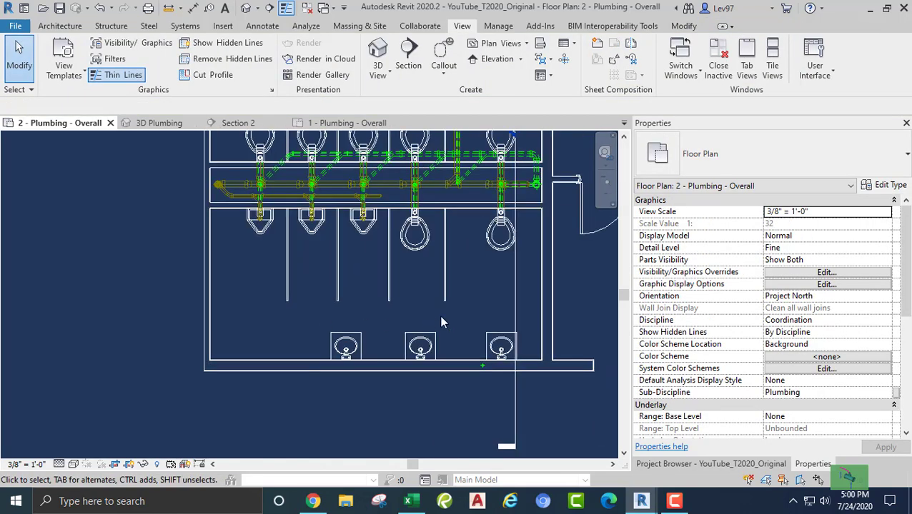
- Delete the three lavatories on the Men's Room's south wall
{"action": "left_click_drag", "start_coordinate": [499, 310], "coordinate": [296, 346]}
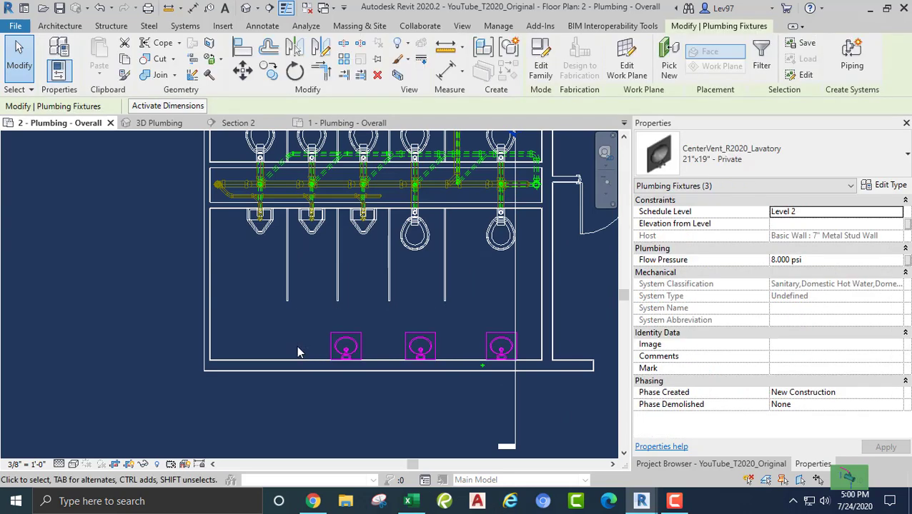
{"action": "left_click", "coordinate": [294, 346]}
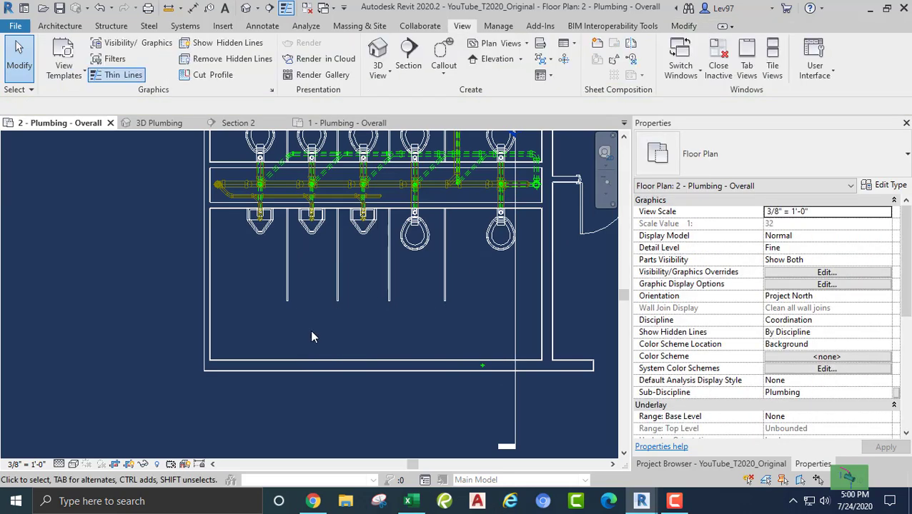
- Set the Schedule Level of the westernmost lavatory on the Women's Room's north wall to Level 1
{"action": "middle_click_drag", "start_coordinate": [367, 351], "coordinate": [379, 412]}
{"action": "middle_click_drag", "start_coordinate": [413, 323], "coordinate": [338, 387]}
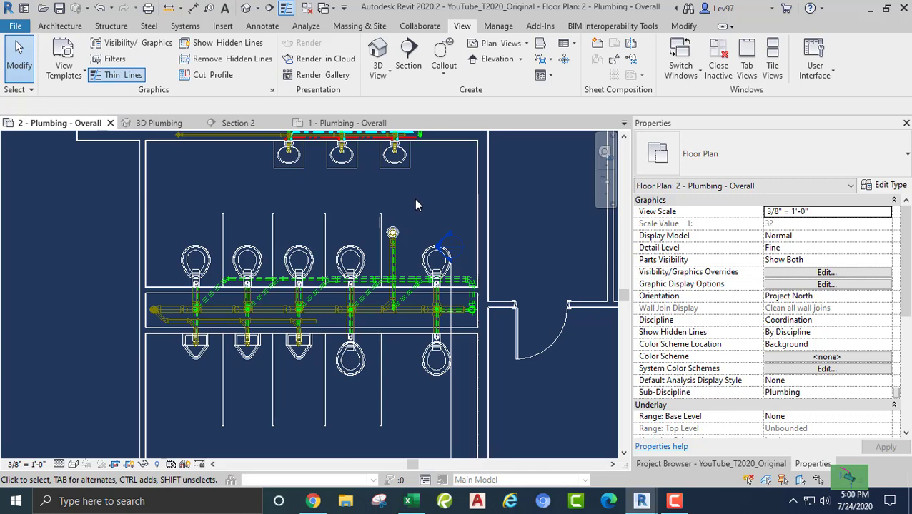
{"action": "middle_click_drag", "start_coordinate": [410, 189], "coordinate": [511, 248]}
{"action": "scroll", "coordinate": [409, 241], "scroll_direction": "up", "scroll_amount": 3}
{"action": "scroll", "coordinate": [409, 247], "scroll_direction": "up", "scroll_amount": 1}
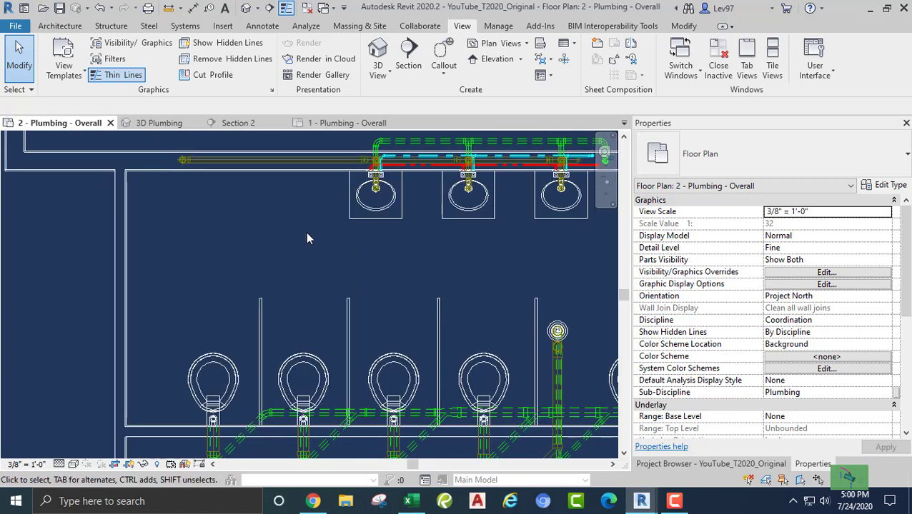
{"action": "middle_click_drag", "start_coordinate": [418, 252], "coordinate": [234, 296]}
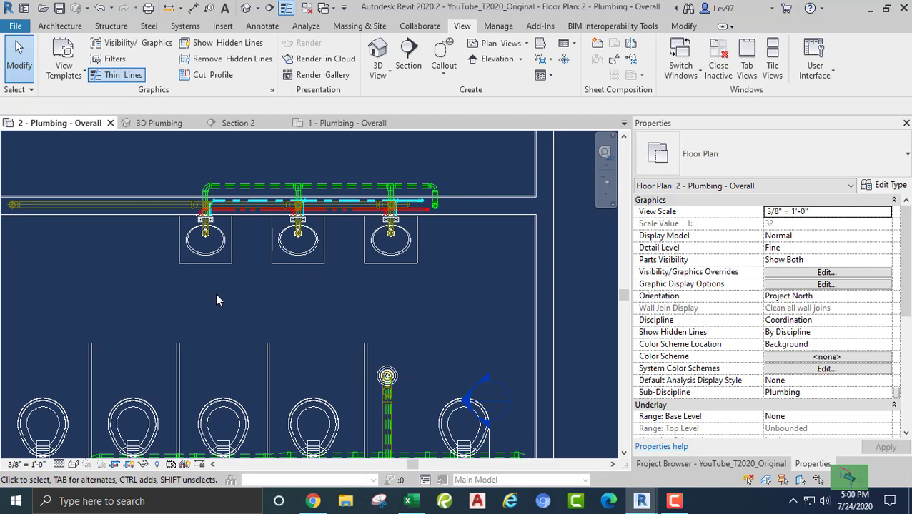
{"action": "middle_click_drag", "start_coordinate": [239, 305], "coordinate": [297, 294]}
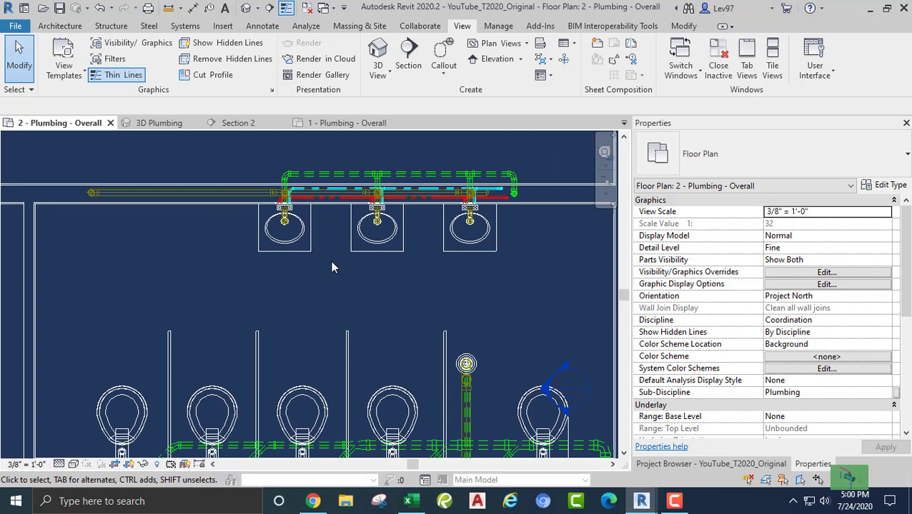
{"action": "left_click", "coordinate": [275, 264]}
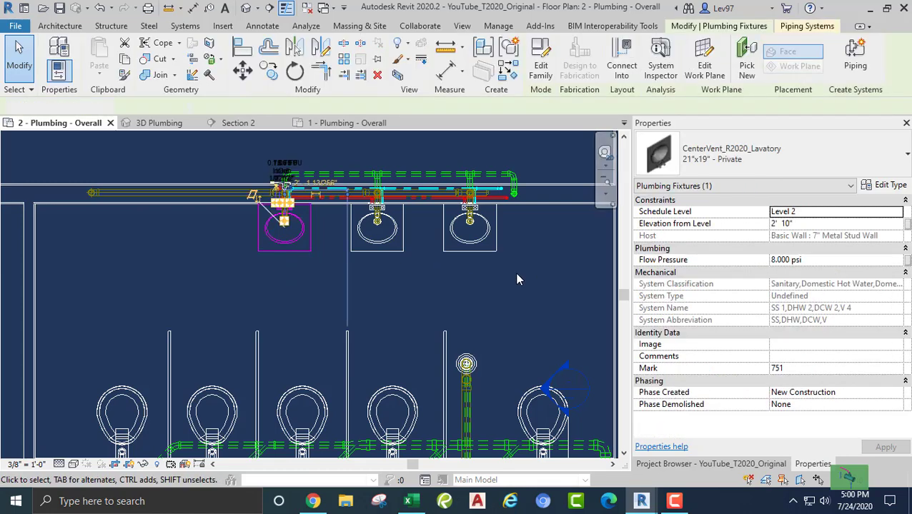
{"action": "left_click", "coordinate": [515, 274]}
{"action": "left_click", "coordinate": [298, 260]}
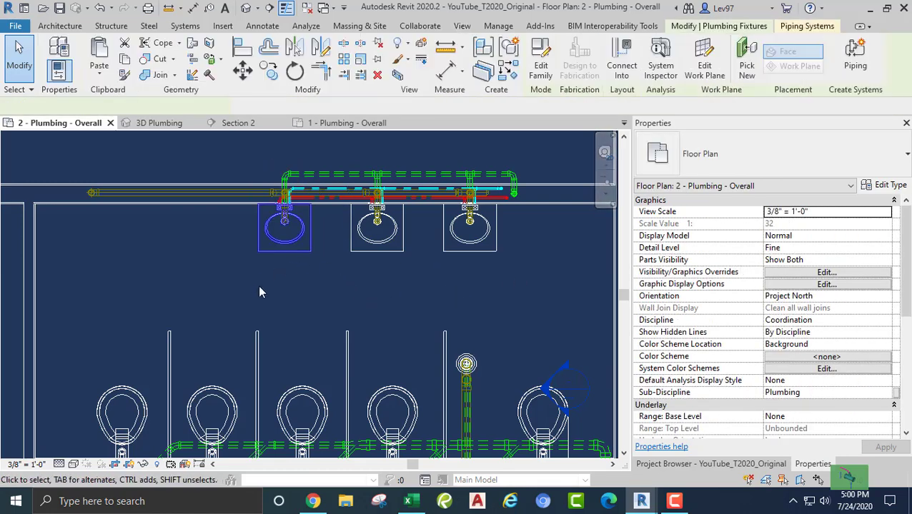
{"action": "left_click", "coordinate": [841, 213]}
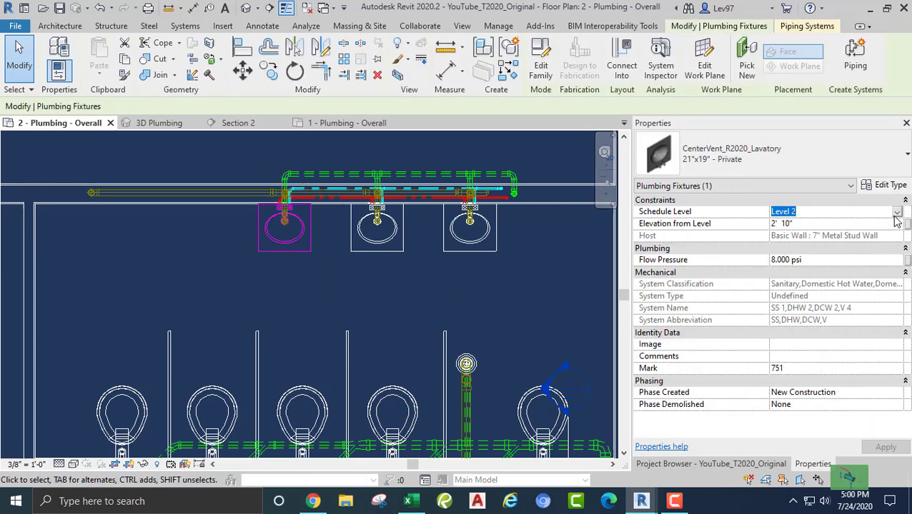
{"action": "left_click", "coordinate": [896, 212]}
{"action": "left_click", "coordinate": [780, 233]}
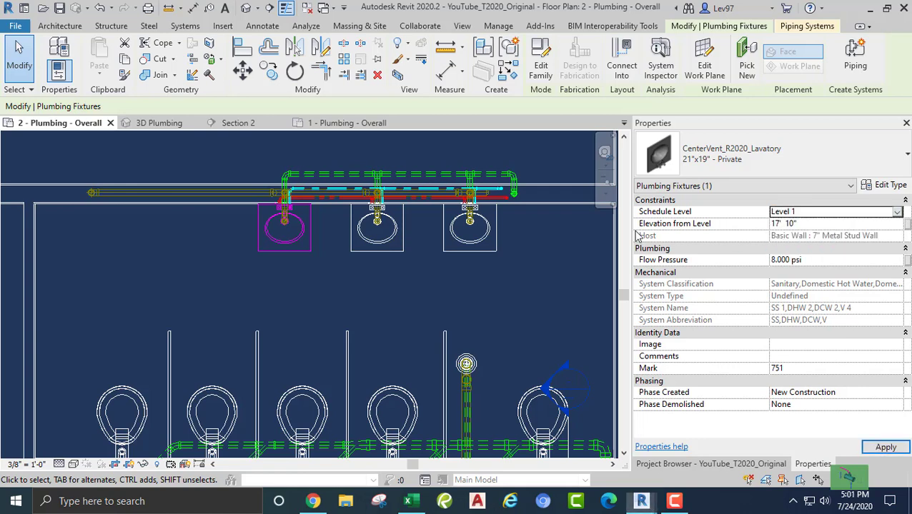
{"action": "left_click", "coordinate": [192, 293]}
- Try to create a similar lavatory on the Men's Room's south wall, near the second partition from the west, and read through the warnings
{"action": "scroll", "coordinate": [192, 291], "scroll_direction": "down", "scroll_amount": 3}
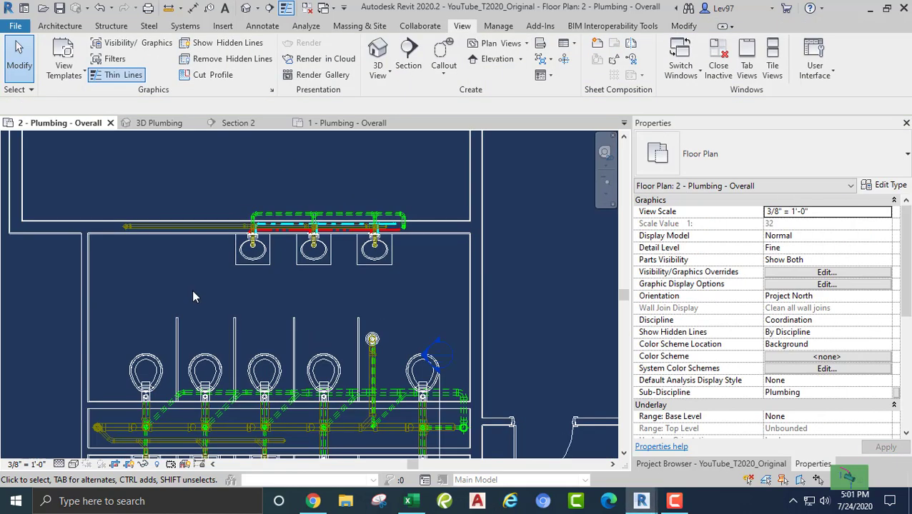
{"action": "scroll", "coordinate": [192, 290], "scroll_direction": "up", "scroll_amount": 1}
{"action": "middle_click_drag", "start_coordinate": [191, 290], "coordinate": [289, 257]}
{"action": "right_click", "coordinate": [350, 235]}
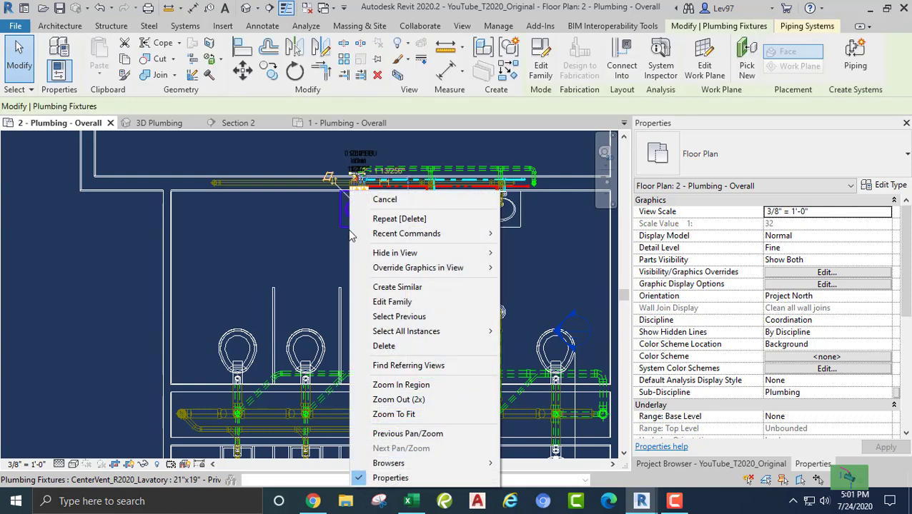
{"action": "left_click", "coordinate": [392, 287]}
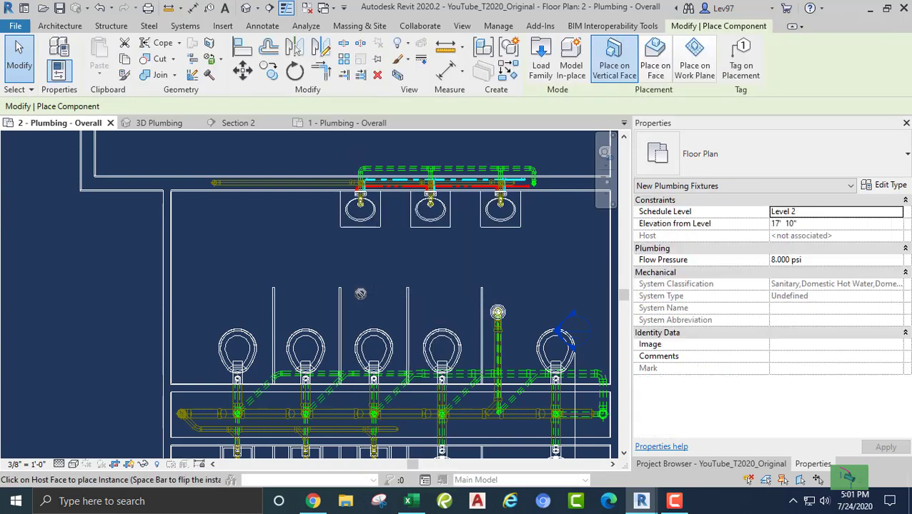
{"action": "scroll", "coordinate": [381, 299], "scroll_direction": "down", "scroll_amount": 2}
{"action": "middle_click_drag", "start_coordinate": [380, 298], "coordinate": [377, 252]}
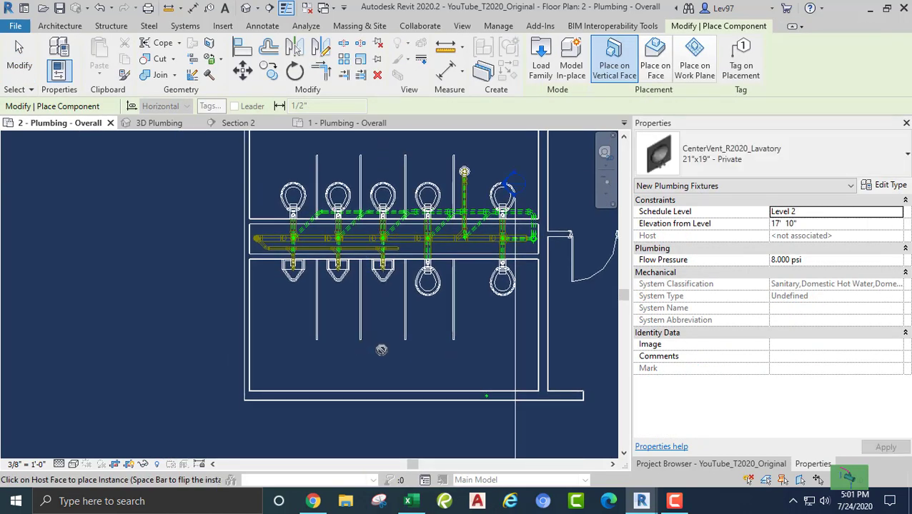
{"action": "left_click", "coordinate": [370, 383]}
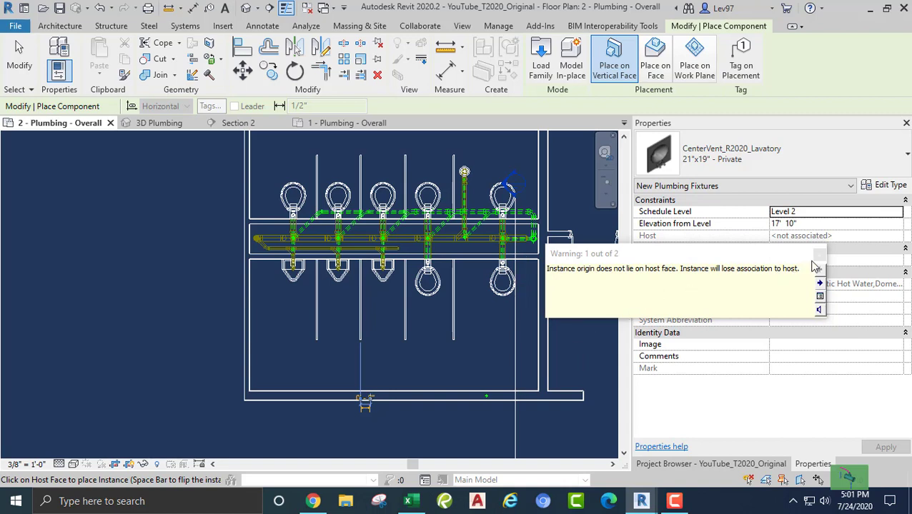
{"action": "left_click", "coordinate": [820, 284]}
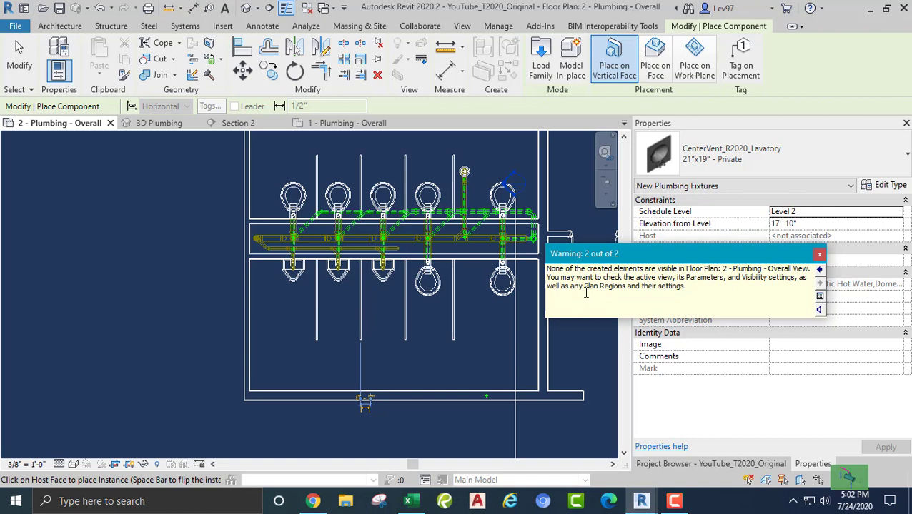
{"action": "left_click", "coordinate": [819, 255]}
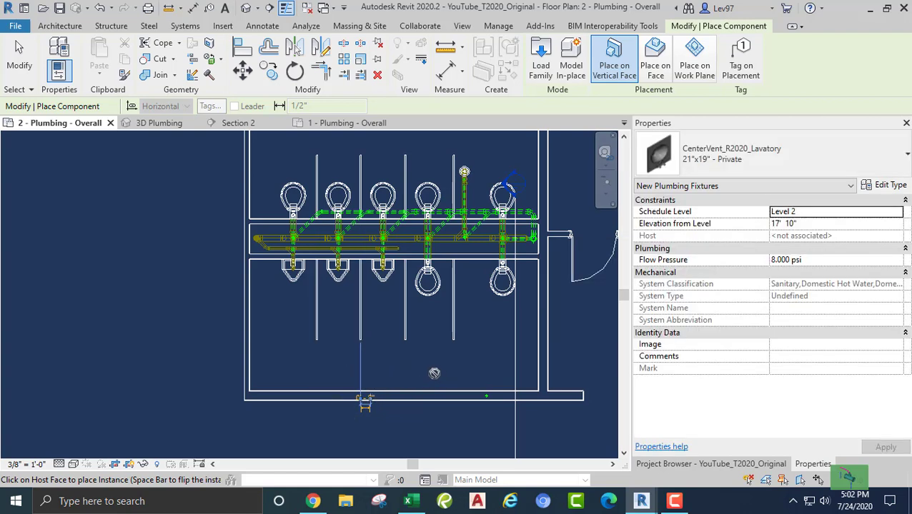
{"action": "key", "text": "Escape"}
- Recheck the Women's Room's westernmost lavatory and try again to place a similar one on the Men's Room's south wall, dismissing the warning
{"action": "scroll", "coordinate": [412, 365], "scroll_direction": "down", "scroll_amount": 2}
{"action": "middle_click_drag", "start_coordinate": [381, 273], "coordinate": [386, 368]}
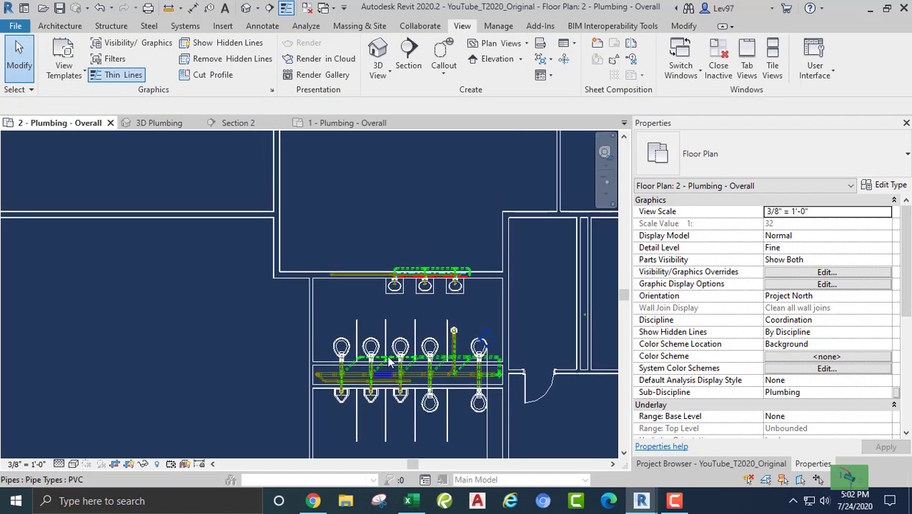
{"action": "scroll", "coordinate": [390, 325], "scroll_direction": "up", "scroll_amount": 2}
{"action": "left_click", "coordinate": [397, 260]}
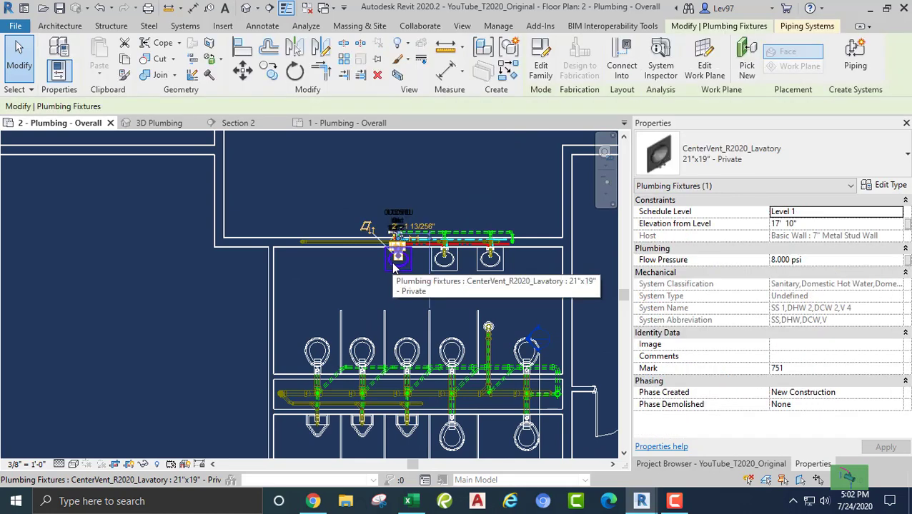
{"action": "left_click", "coordinate": [378, 278]}
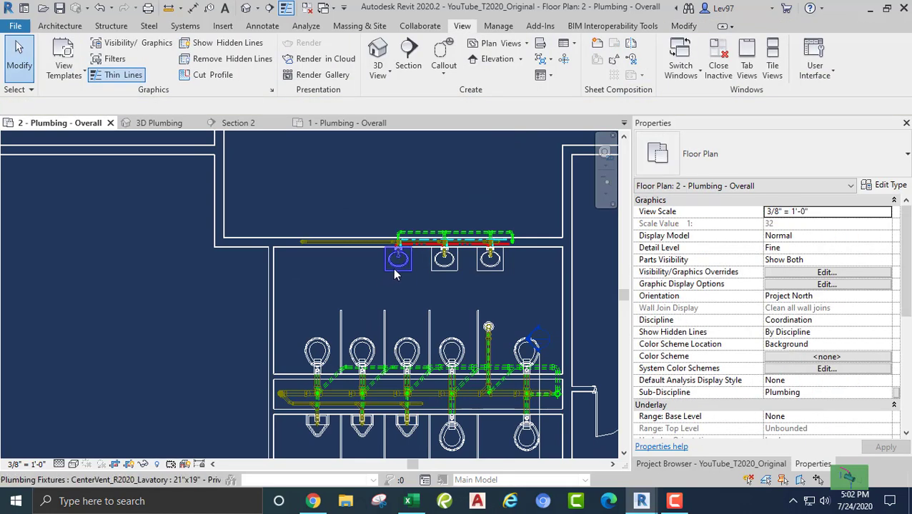
{"action": "right_click", "coordinate": [397, 255]}
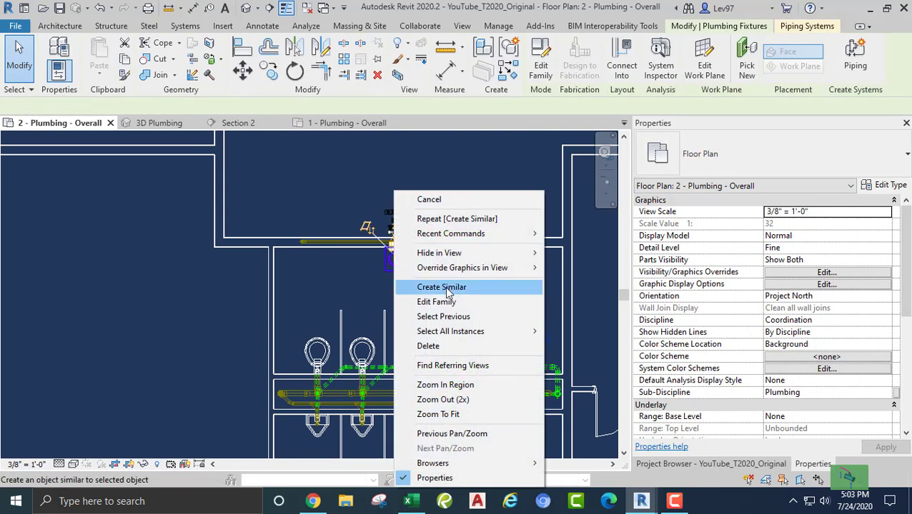
{"action": "left_click", "coordinate": [447, 292]}
{"action": "scroll", "coordinate": [447, 360], "scroll_direction": "down", "scroll_amount": 1}
{"action": "middle_click_drag", "start_coordinate": [450, 343], "coordinate": [454, 182]}
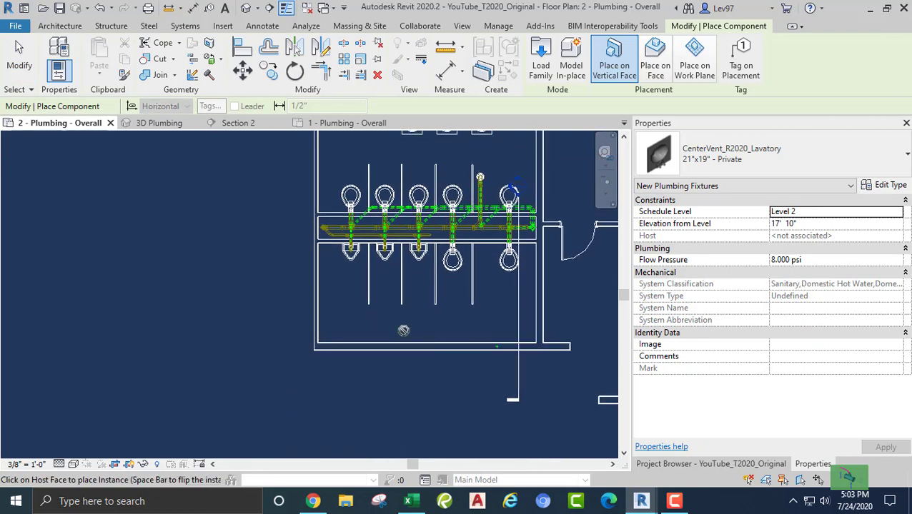
{"action": "left_click", "coordinate": [408, 350]}
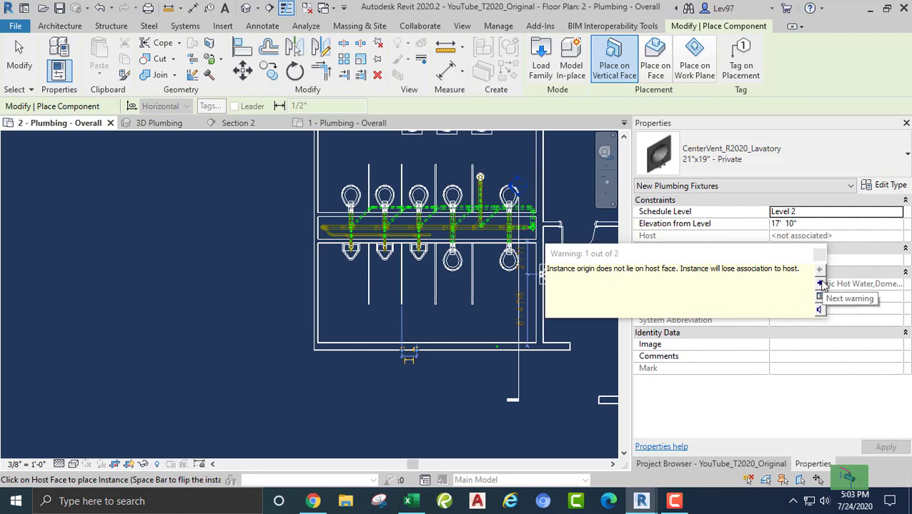
{"action": "key", "text": "Escape"}
{"action": "key", "text": "Escape"}
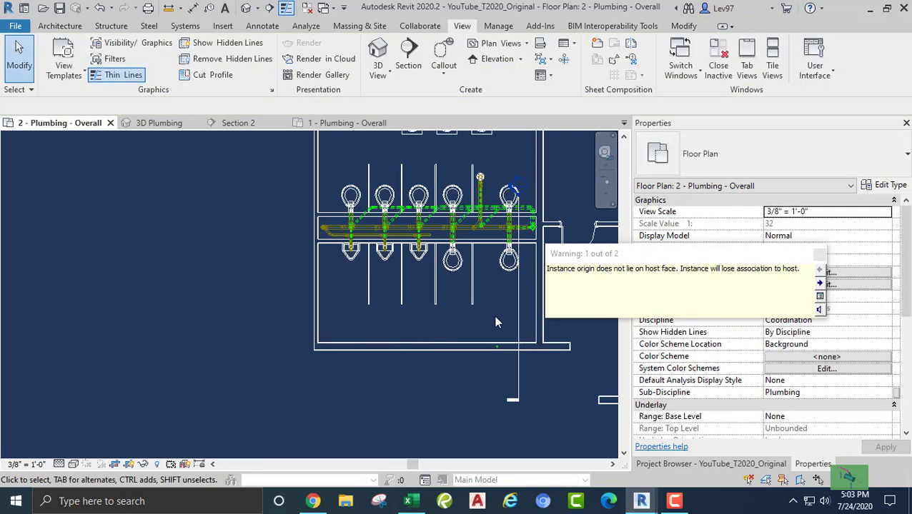
{"action": "left_click", "coordinate": [820, 255]}
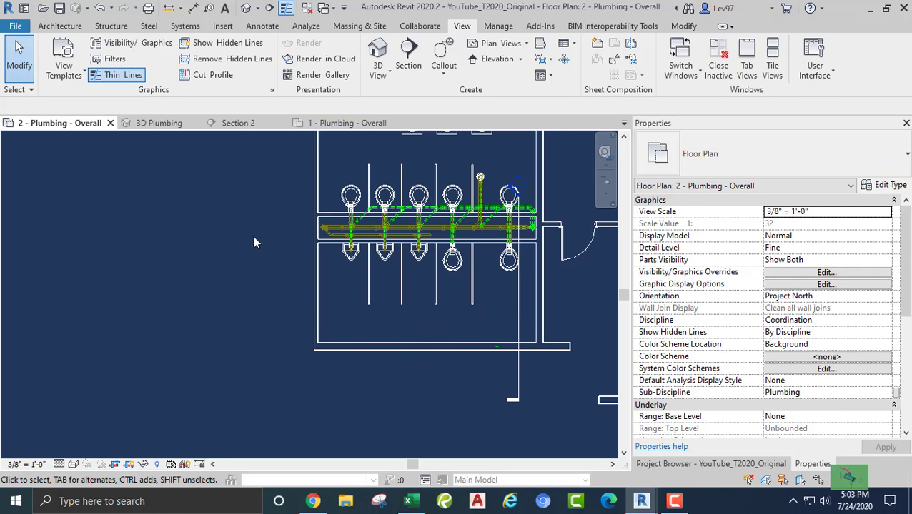
- Try to create a similar lavatory on the Women's Room's west wall, about 3'-10" from the north wall, and read through the warnings
{"action": "middle_click_drag", "start_coordinate": [254, 238], "coordinate": [241, 354]}
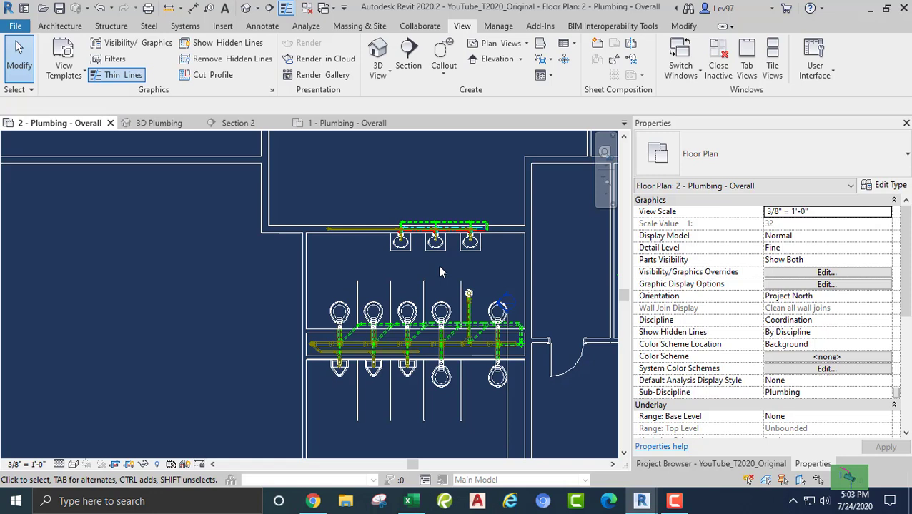
{"action": "left_click", "coordinate": [399, 254]}
{"action": "right_click", "coordinate": [399, 254]}
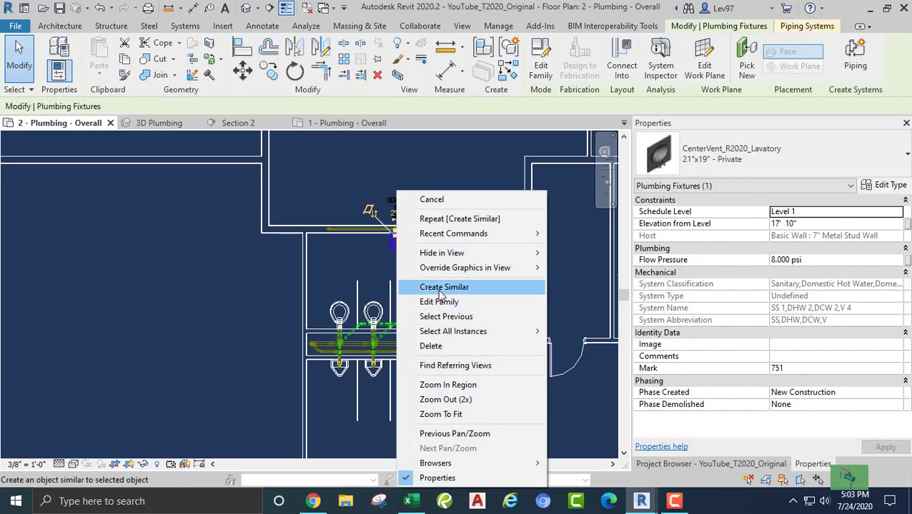
{"action": "left_click", "coordinate": [437, 288]}
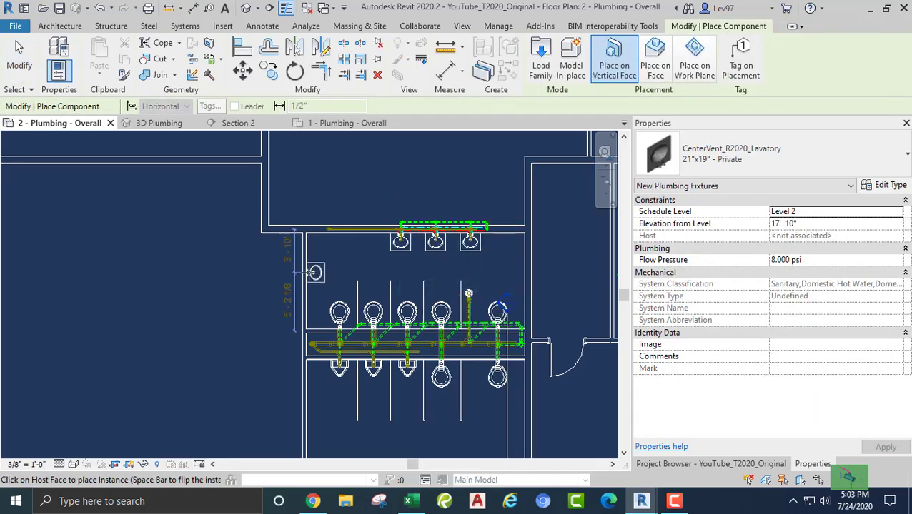
{"action": "left_click", "coordinate": [312, 272]}
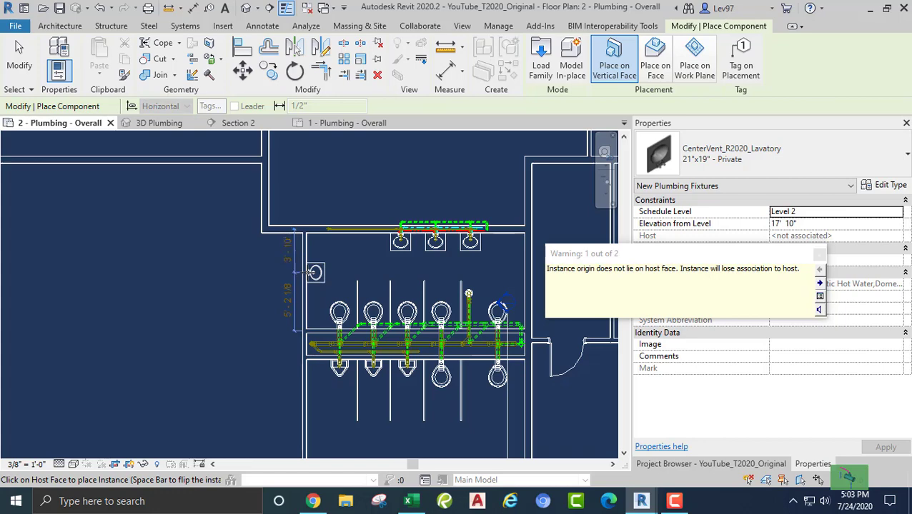
{"action": "key", "text": "Escape"}
{"action": "key", "text": "Escape"}
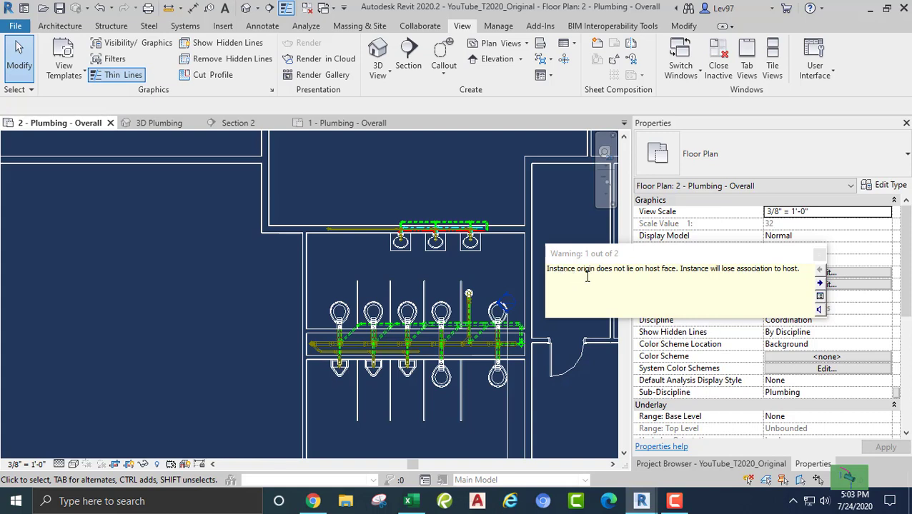
{"action": "left_click", "coordinate": [820, 285]}
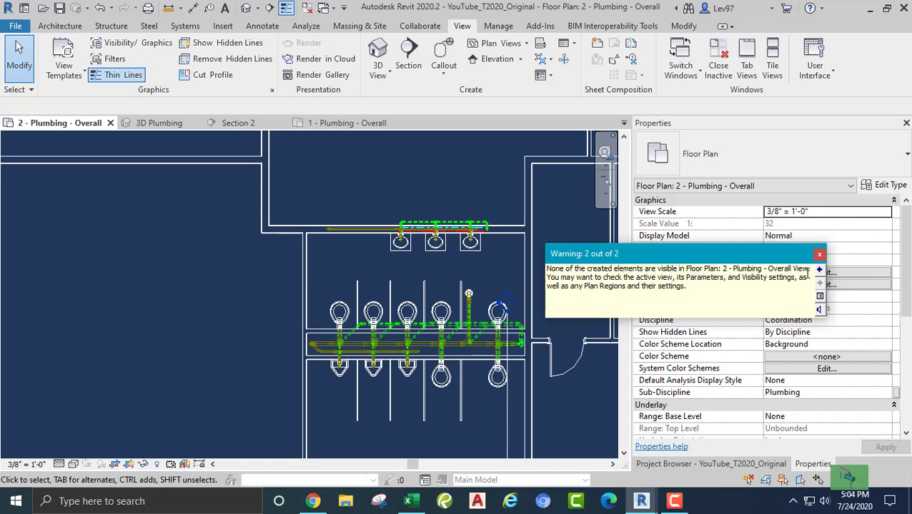
- Dismiss the warning and check the Schedule Level of the westernmost urinal in the Men's Room
{"action": "left_click", "coordinate": [820, 258]}
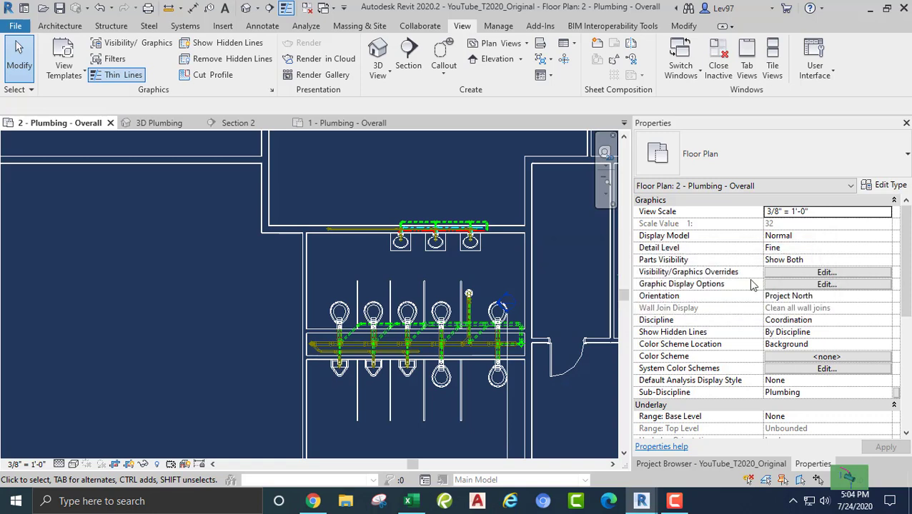
{"action": "scroll", "coordinate": [240, 300], "scroll_direction": "down", "scroll_amount": 4}
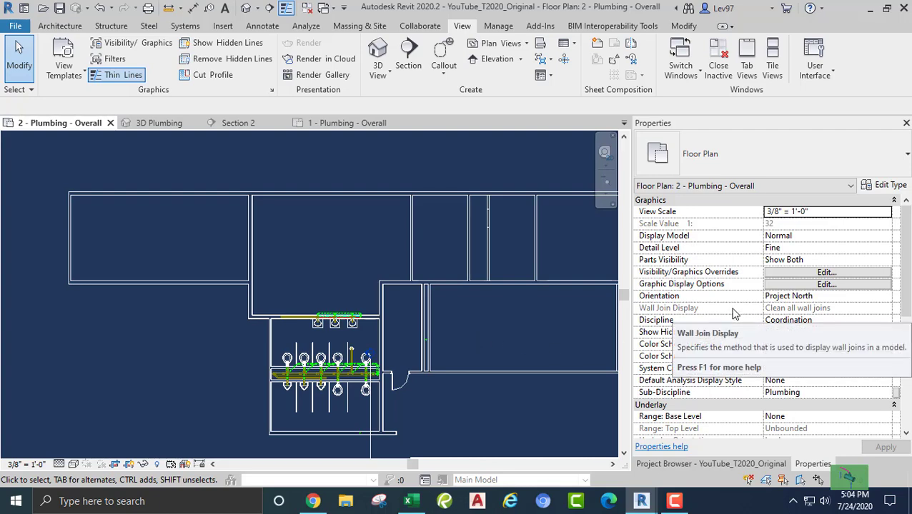
{"action": "scroll", "coordinate": [308, 293], "scroll_direction": "up", "scroll_amount": 3}
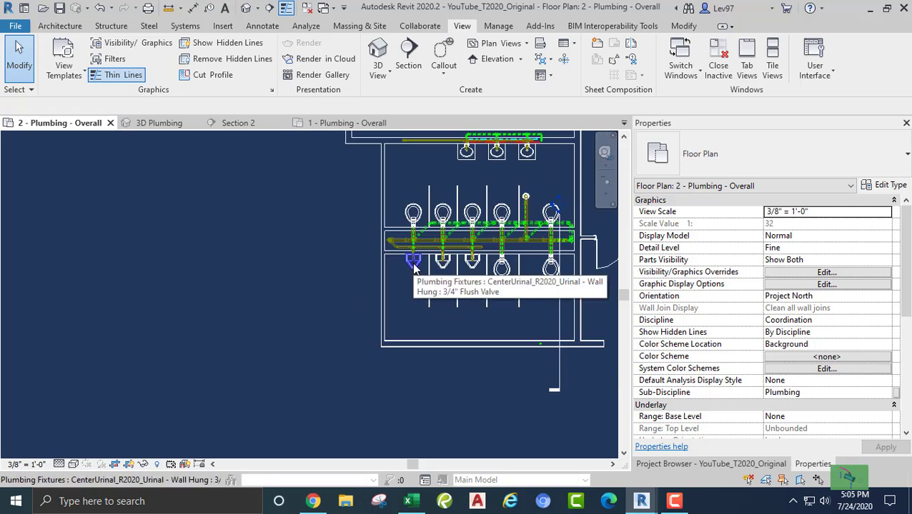
{"action": "left_click", "coordinate": [414, 266]}
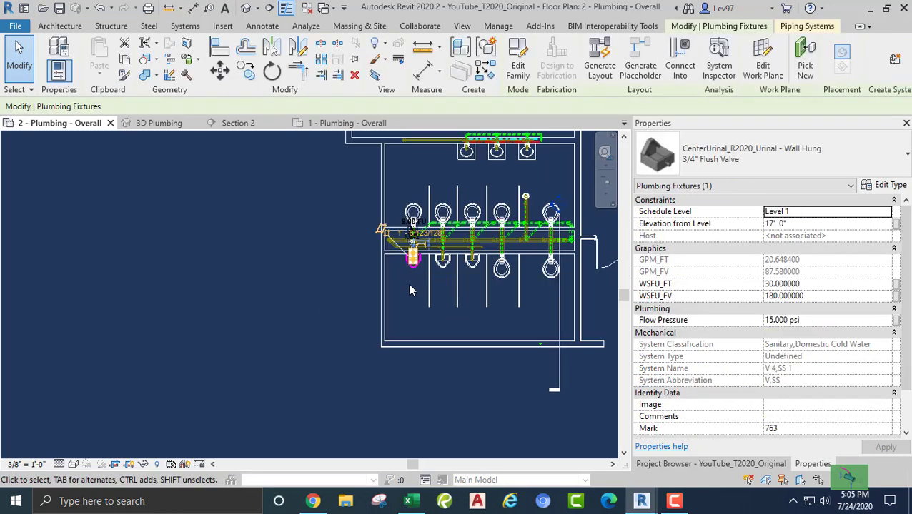
{"action": "left_click", "coordinate": [406, 283]}
{"action": "middle_click_drag", "start_coordinate": [370, 241], "coordinate": [255, 238]}
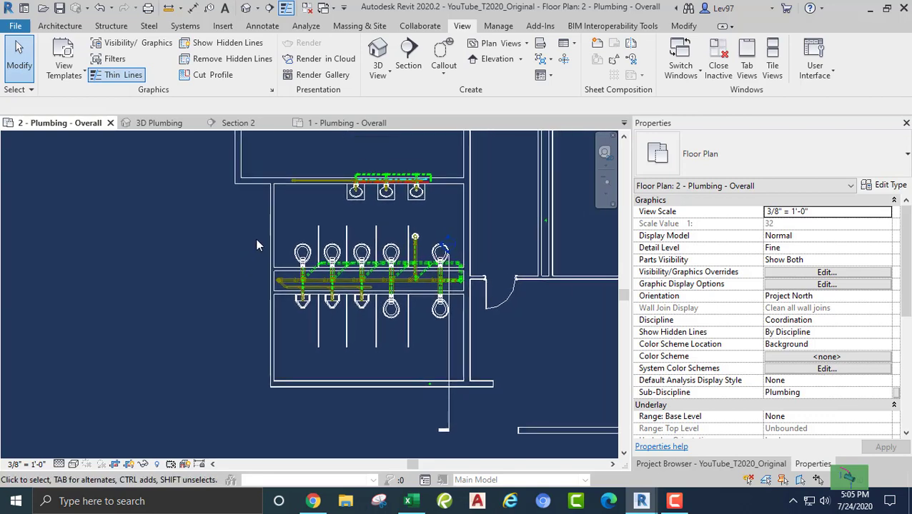
- Select only the plumbing fixtures along the shared plumbing chase, add the floor drain, and check whether their Schedule Level can be edited together
{"action": "mouse_move", "coordinate": [246, 209]}
{"action": "left_mouse_down"}
{"action": "mouse_move", "coordinate": [389, 342]}
{"action": "mouse_move", "coordinate": [492, 351]}
{"action": "left_mouse_up"}
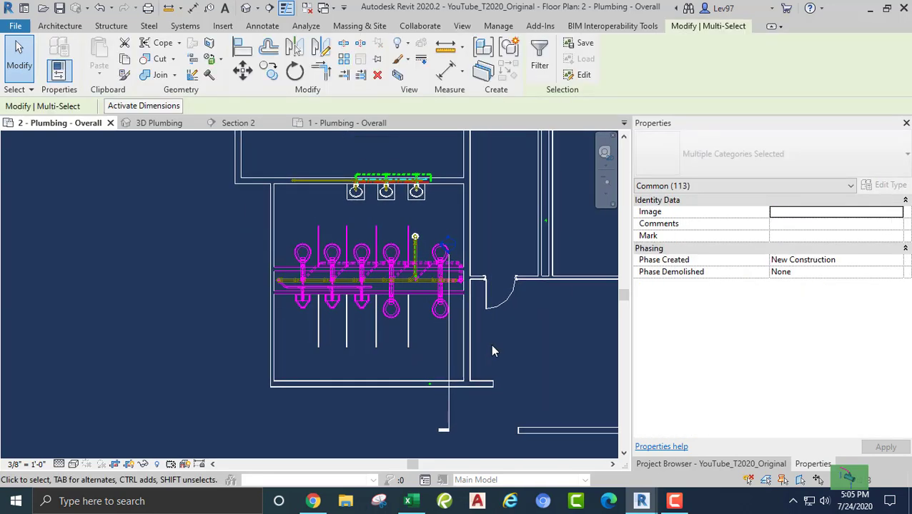
{"action": "left_click", "coordinate": [540, 61]}
{"action": "left_click", "coordinate": [550, 187]}
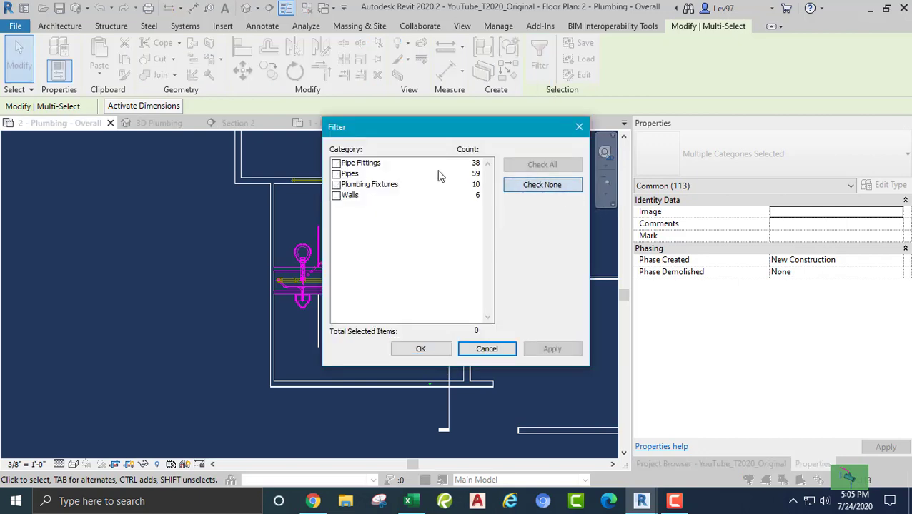
{"action": "left_click", "coordinate": [336, 184]}
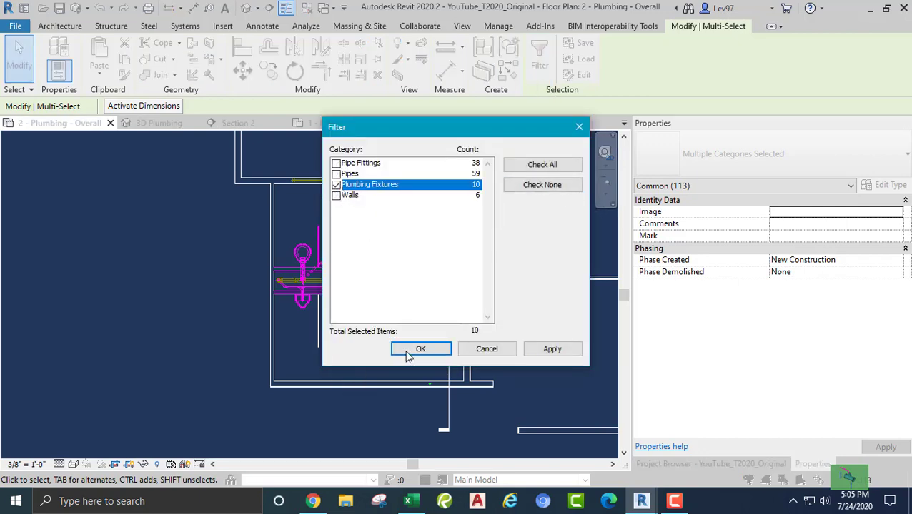
{"action": "left_click", "coordinate": [430, 348]}
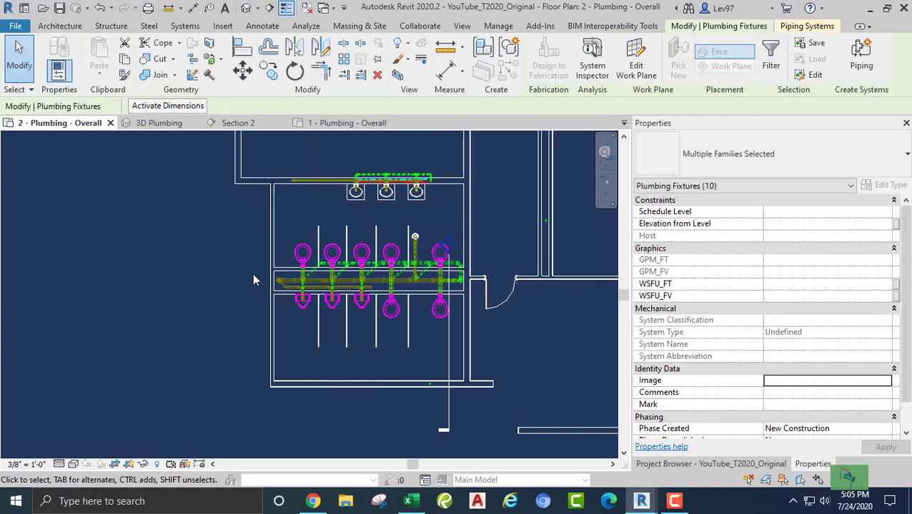
{"action": "left_click", "coordinate": [415, 239], "text": "ctrl"}
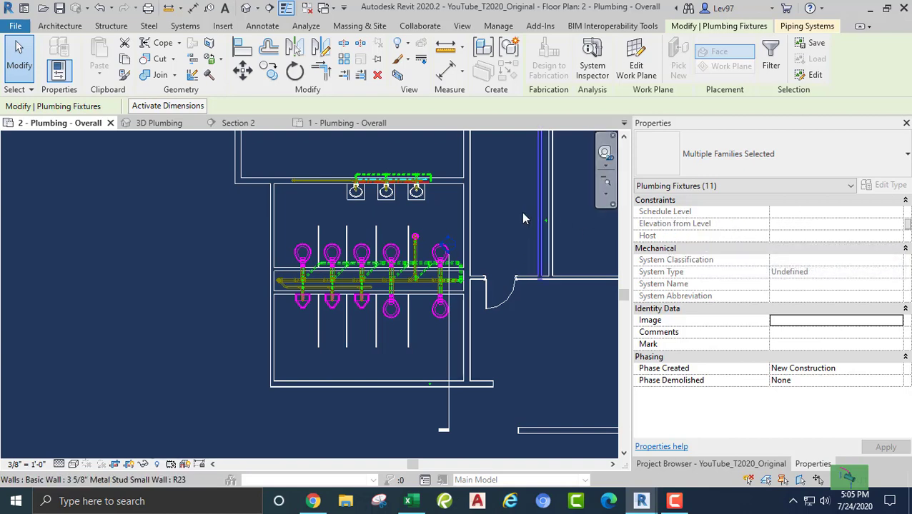
{"action": "left_click", "coordinate": [459, 218]}
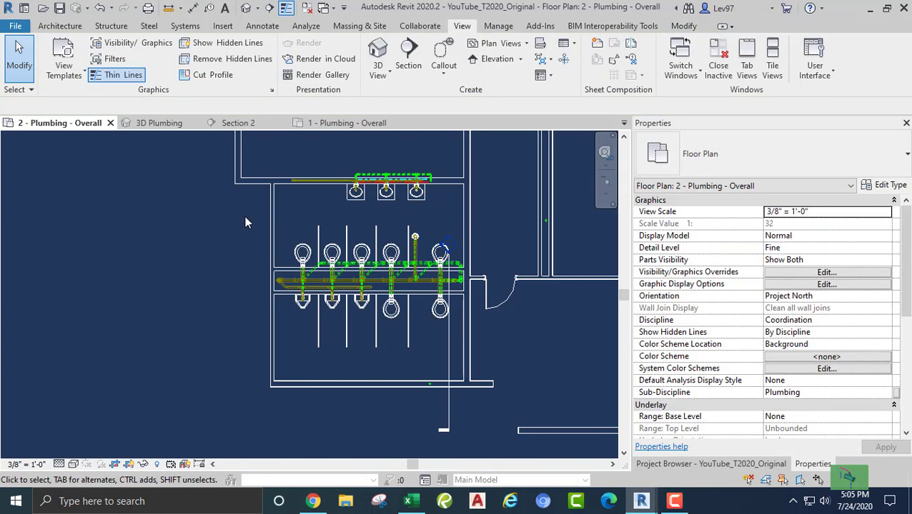
- Filter the chase-area selection to Plumbing Fixtures, without the floor drain, and set their Schedule Level to Level 2
{"action": "left_click_drag", "start_coordinate": [244, 223], "coordinate": [503, 335]}
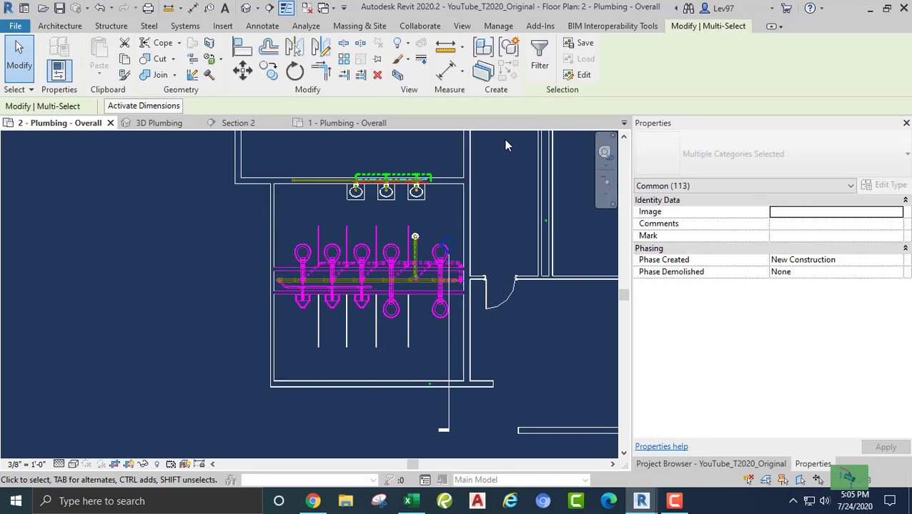
{"action": "left_click", "coordinate": [540, 57]}
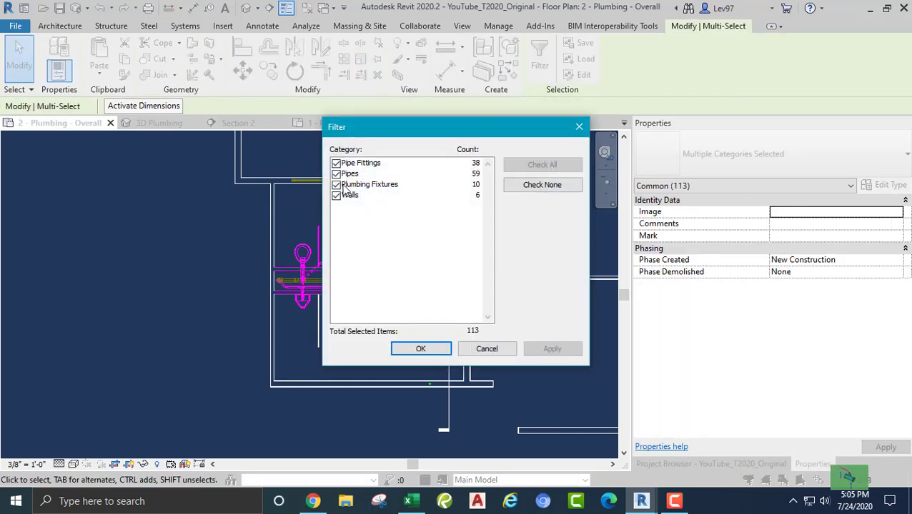
{"action": "left_click", "coordinate": [525, 185]}
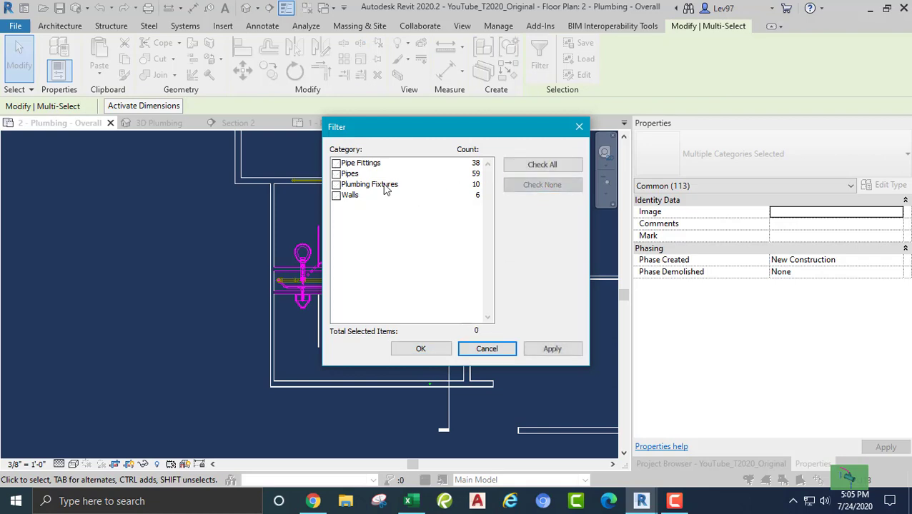
{"action": "left_click", "coordinate": [336, 185]}
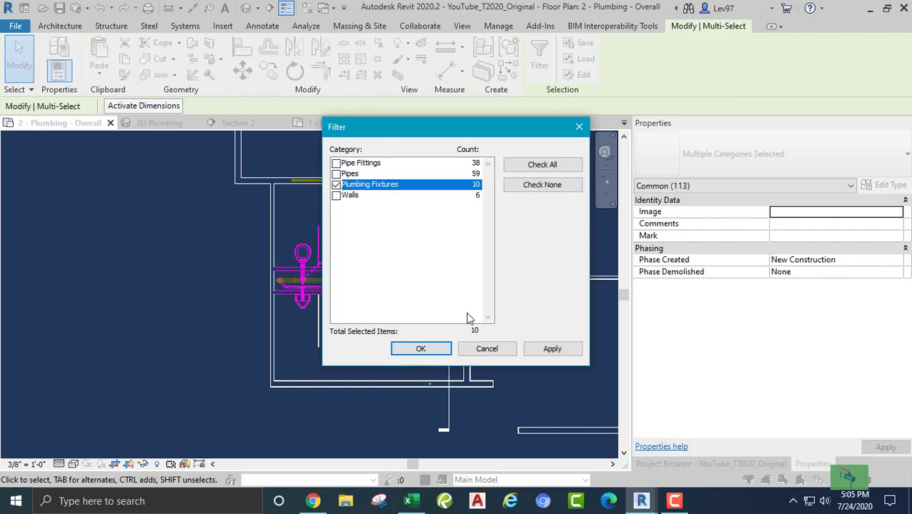
{"action": "left_click", "coordinate": [419, 349]}
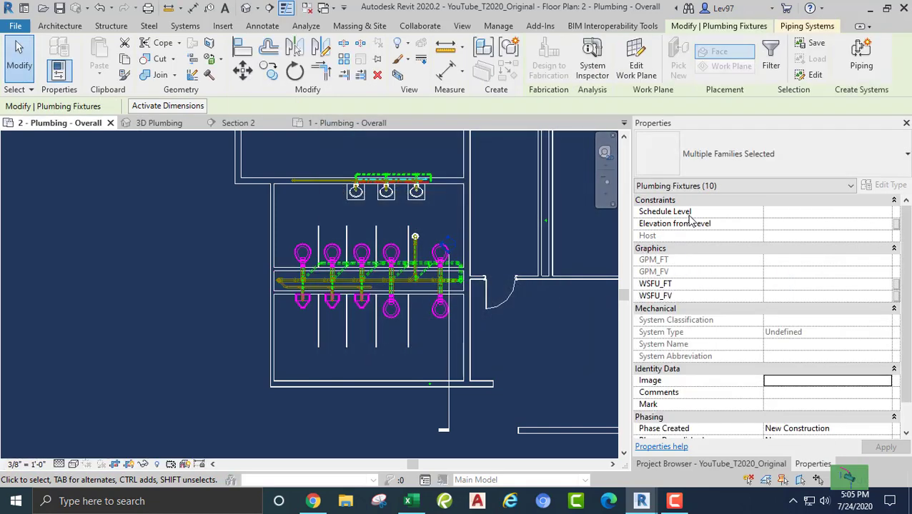
{"action": "left_click", "coordinate": [820, 214]}
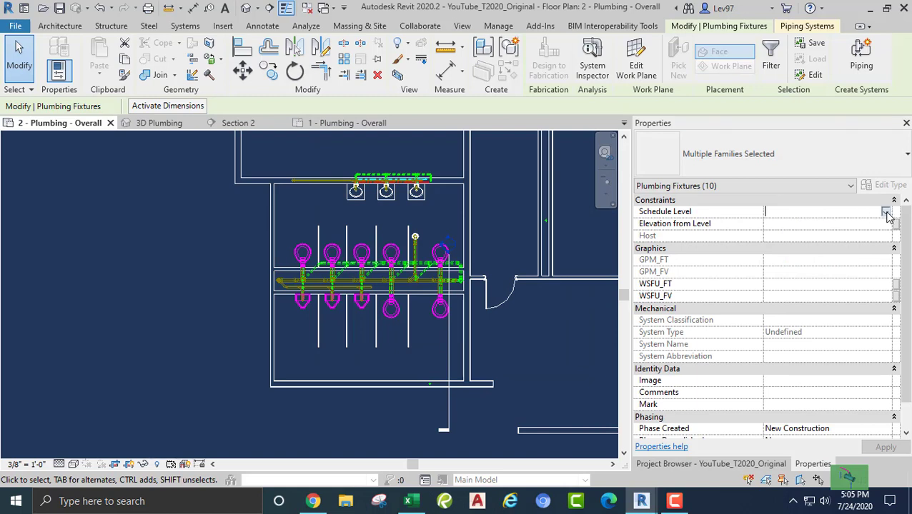
{"action": "left_click", "coordinate": [886, 217]}
{"action": "left_click", "coordinate": [783, 245]}
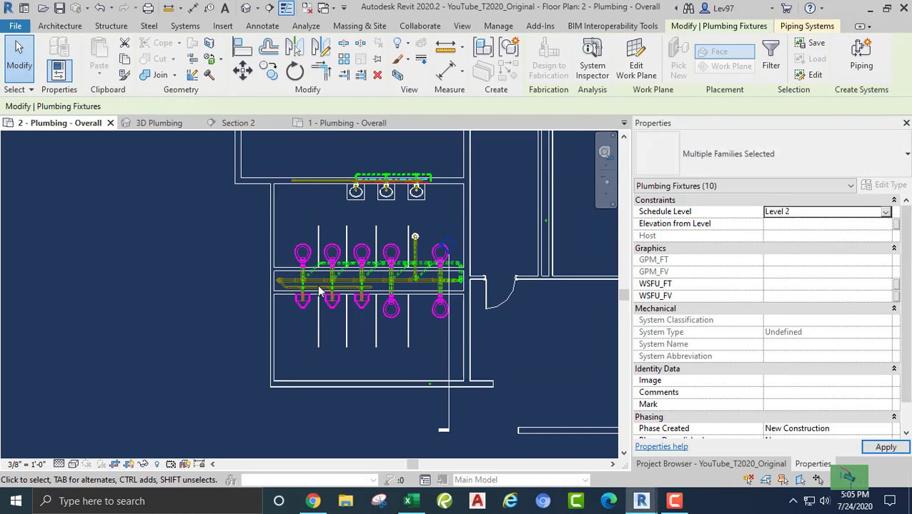
{"action": "left_click", "coordinate": [104, 300]}
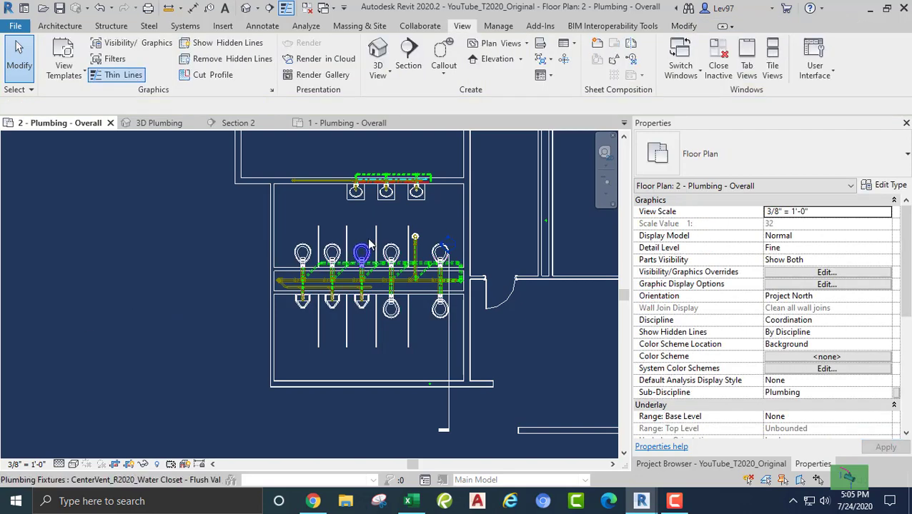
- Check the Schedule Level and host of the floor drain in the Women's Room
{"action": "left_click", "coordinate": [419, 237]}
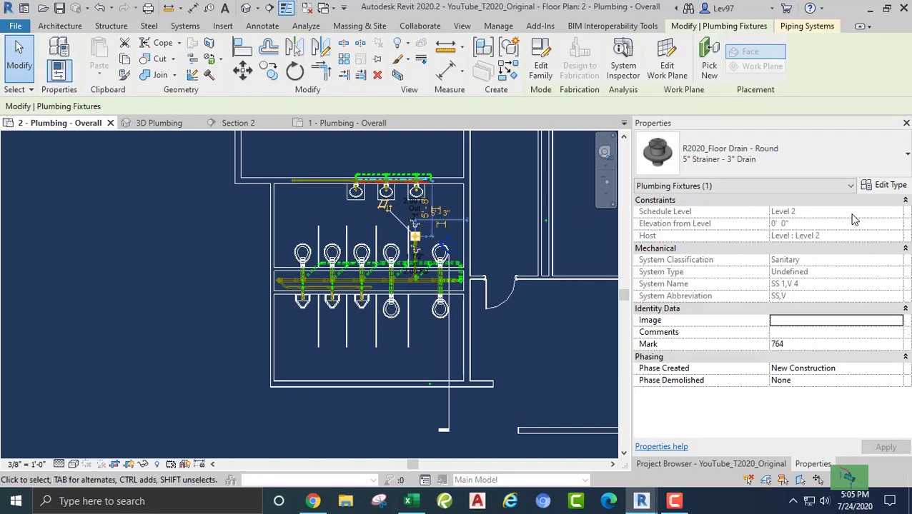
{"action": "left_click", "coordinate": [814, 213]}
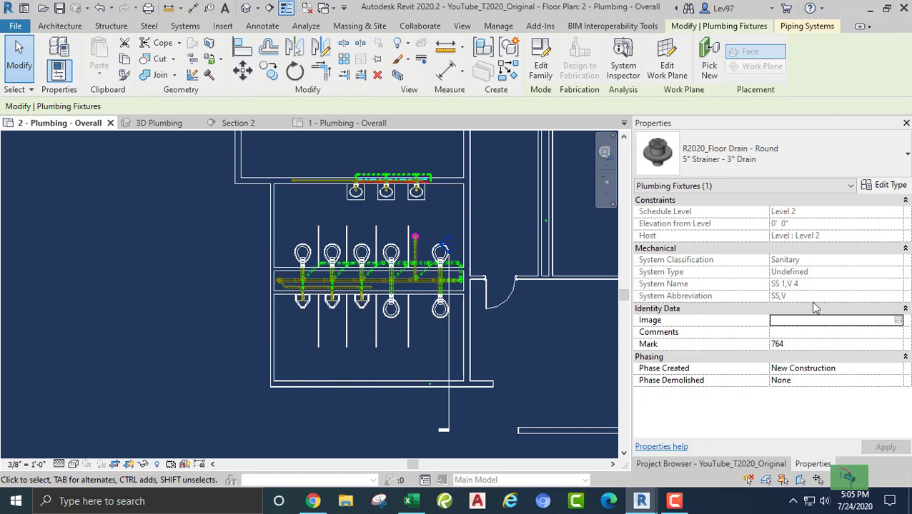
{"action": "left_click", "coordinate": [217, 250]}
{"action": "scroll", "coordinate": [223, 244], "scroll_direction": "up", "scroll_amount": 2}
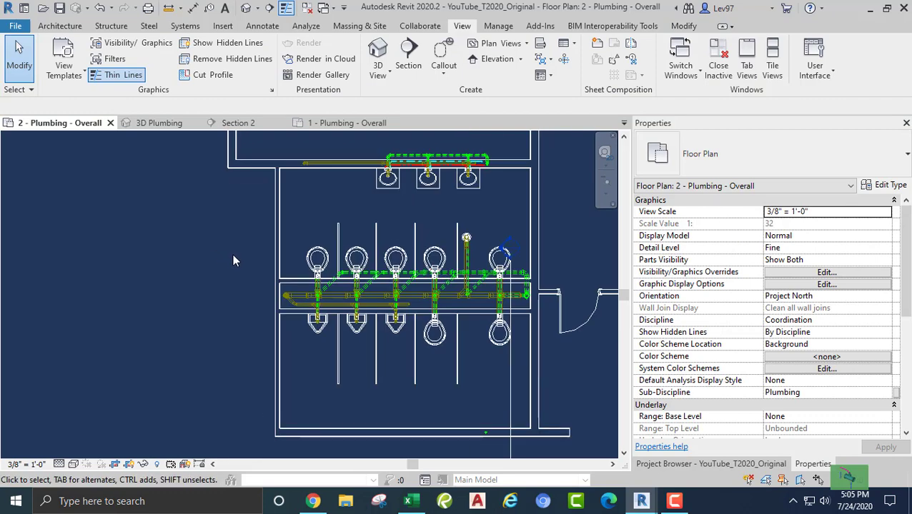
{"action": "scroll", "coordinate": [229, 275], "scroll_direction": "down", "scroll_amount": 2}
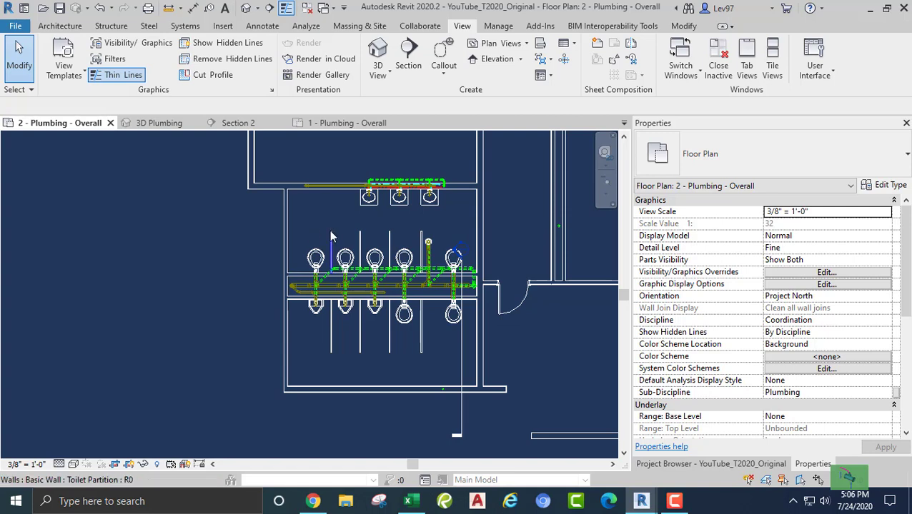
- Set the Schedule Level of all three lavatories on the Women's Room's north wall to Level 2
{"action": "left_click", "coordinate": [365, 206]}
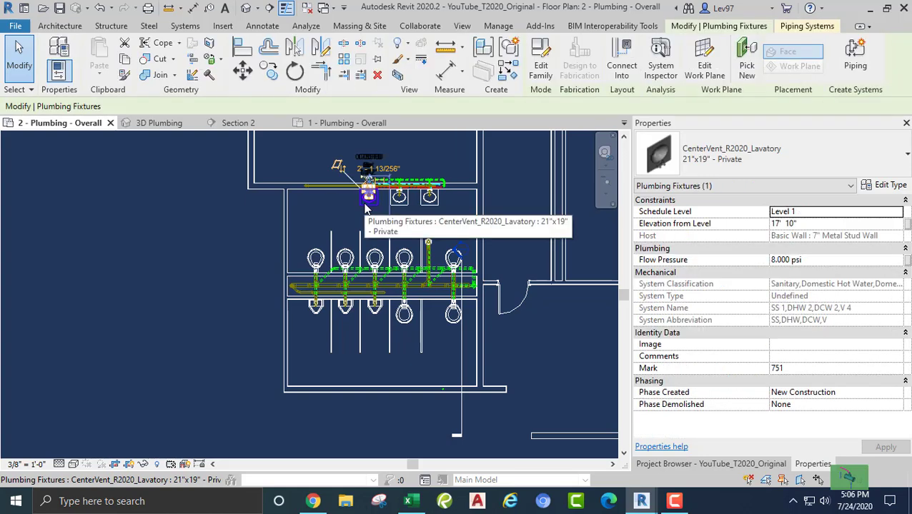
{"action": "left_click", "coordinate": [312, 227]}
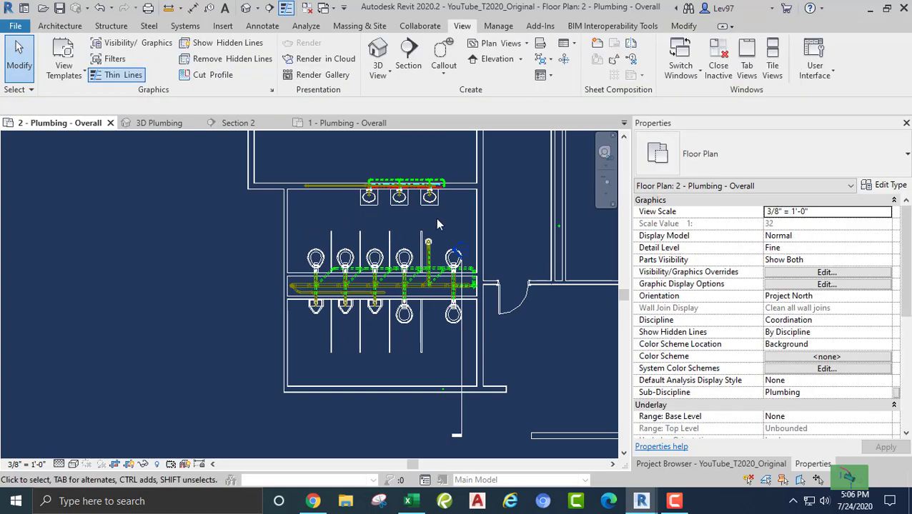
{"action": "left_click_drag", "start_coordinate": [442, 212], "coordinate": [318, 203]}
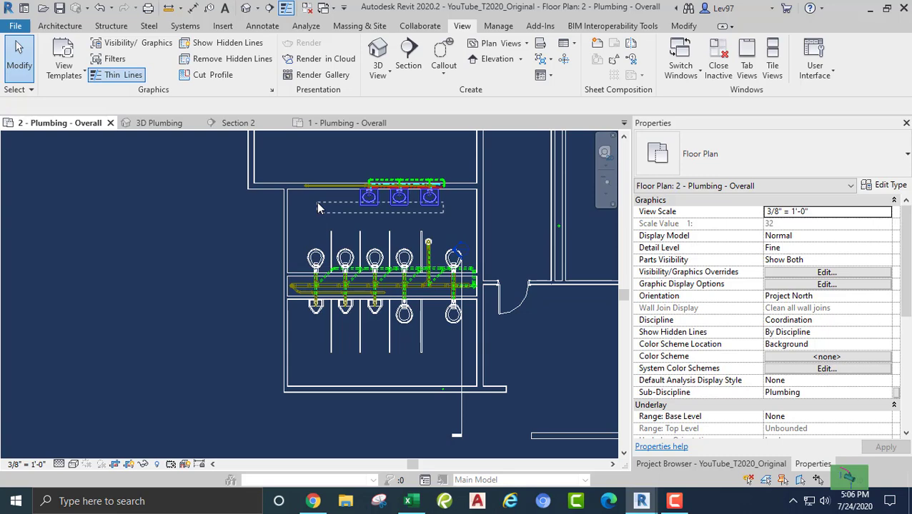
{"action": "left_click_drag", "start_coordinate": [319, 208], "coordinate": [318, 208]}
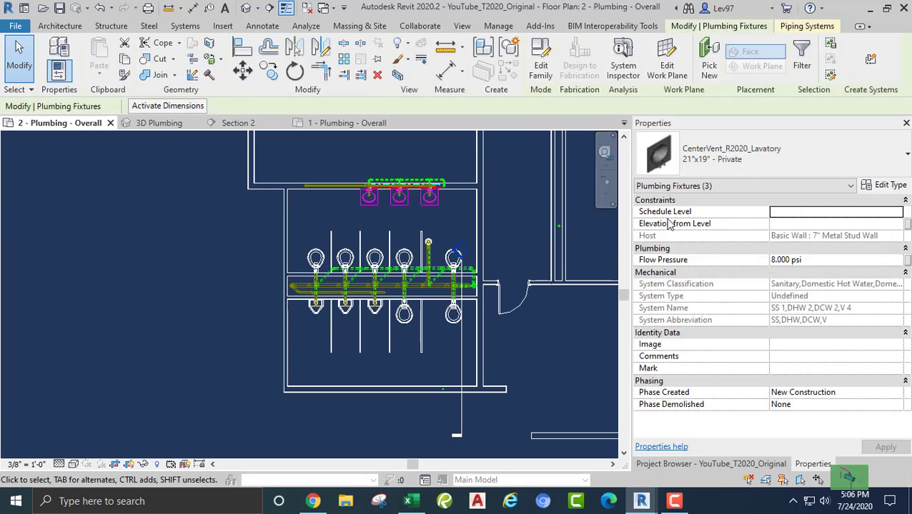
{"action": "left_click", "coordinate": [820, 213]}
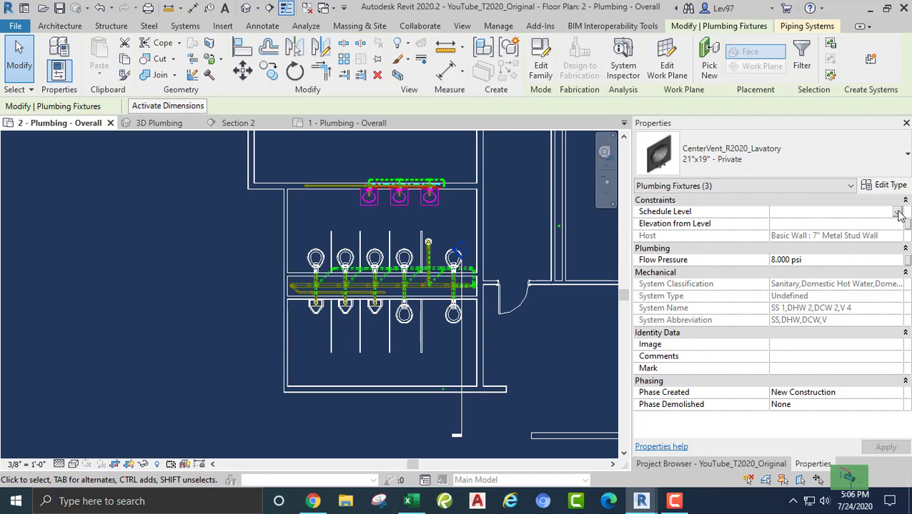
{"action": "left_click", "coordinate": [897, 213]}
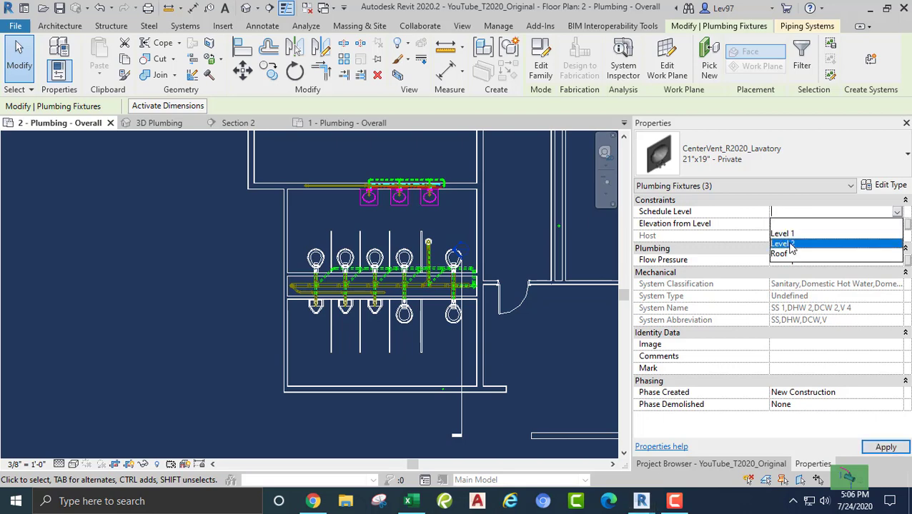
{"action": "left_click", "coordinate": [793, 244]}
{"action": "left_click", "coordinate": [235, 284]}
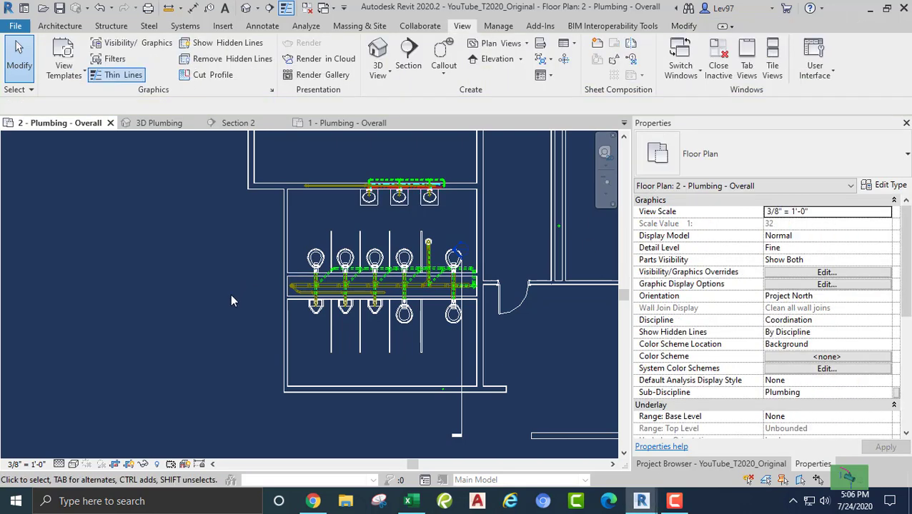
- Create three similar lavatories from the Women's Room's easternmost one, side by side on the Men's Room's south wall between the second and fourth partitions
{"action": "right_click", "coordinate": [429, 211]}
{"action": "left_click", "coordinate": [471, 287]}
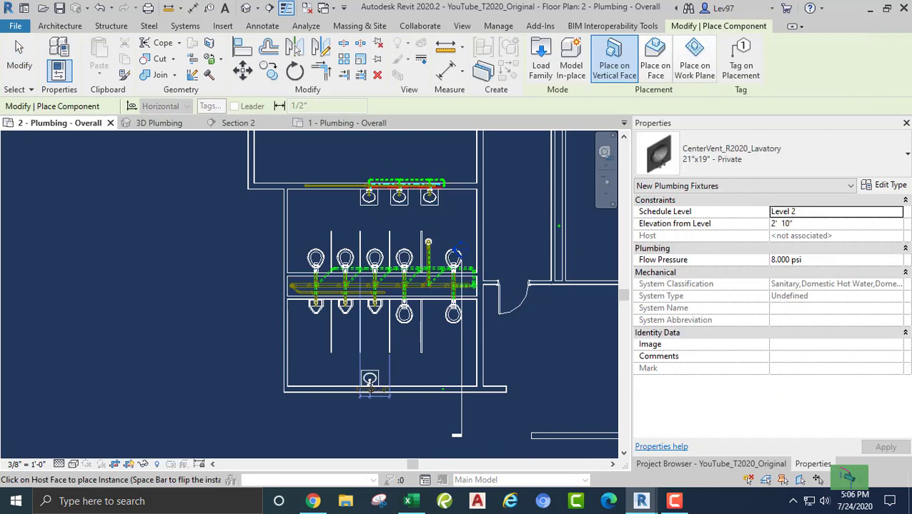
{"action": "left_click", "coordinate": [369, 384]}
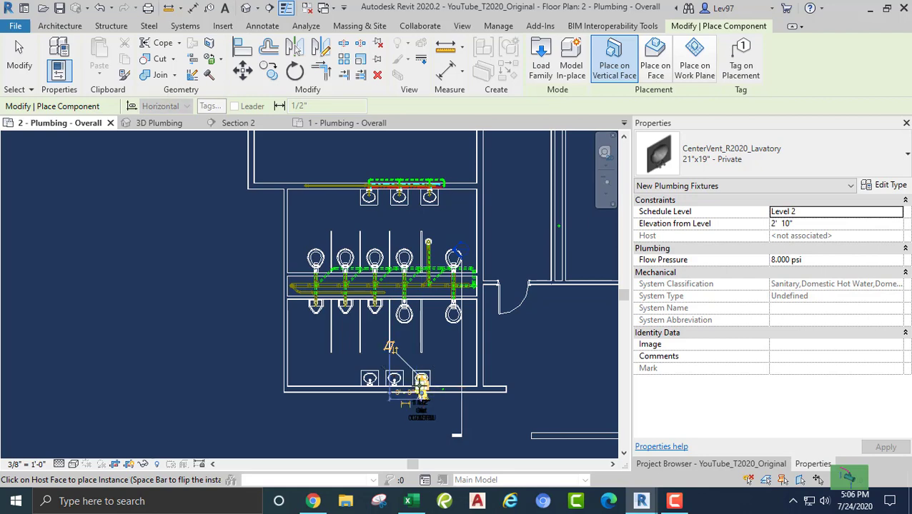
{"action": "key", "text": "Escape"}
{"action": "key", "text": "Escape"}
{"action": "middle_click_drag", "start_coordinate": [357, 411], "coordinate": [336, 317]}
{"action": "scroll", "coordinate": [369, 287], "scroll_direction": "up", "scroll_amount": 3}
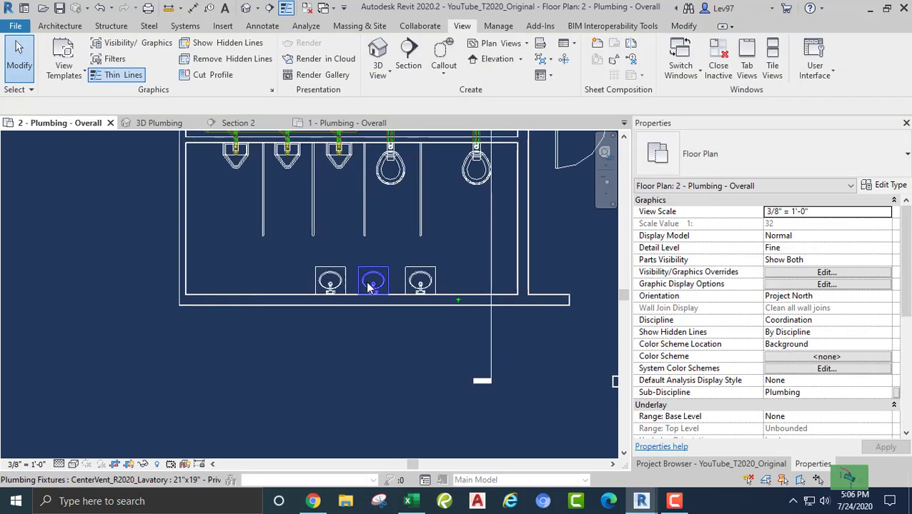
{"action": "middle_click_drag", "start_coordinate": [394, 143], "coordinate": [334, 300]}
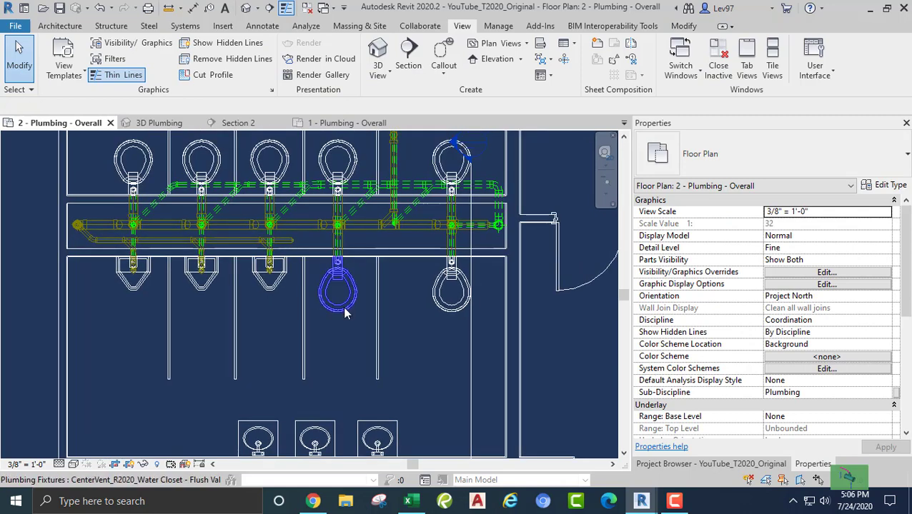
{"action": "left_click", "coordinate": [338, 326]}
{"action": "left_click", "coordinate": [348, 334]}
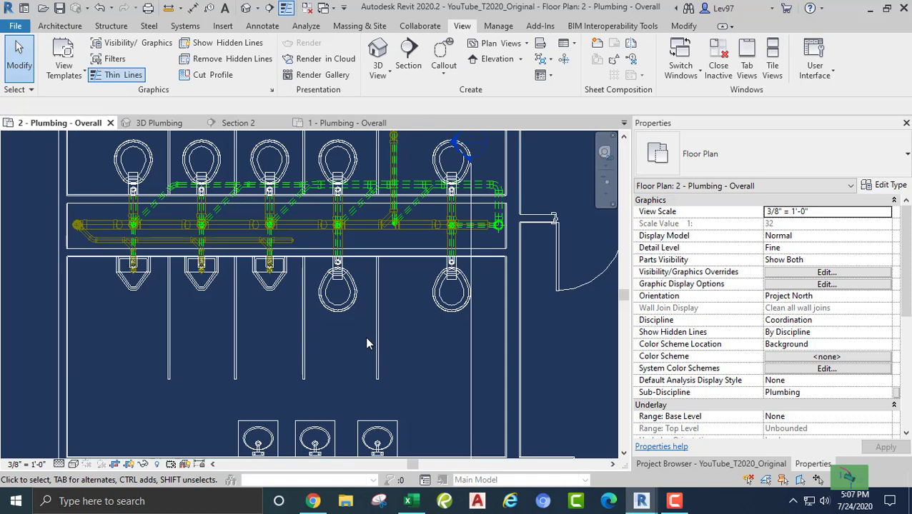
{"action": "middle_click_drag", "start_coordinate": [360, 356], "coordinate": [449, 327]}
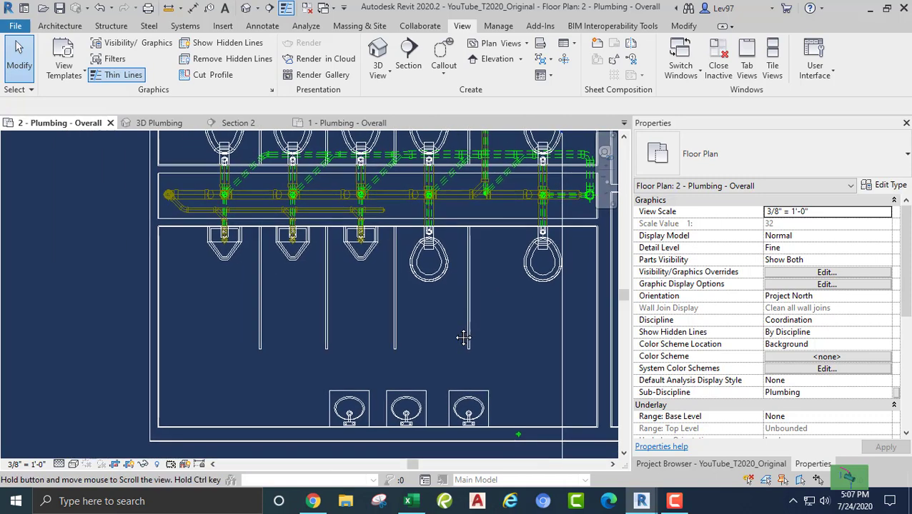
{"action": "scroll", "coordinate": [444, 329], "scroll_direction": "down", "scroll_amount": 2}
{"action": "scroll", "coordinate": [436, 333], "scroll_direction": "down", "scroll_amount": 2}
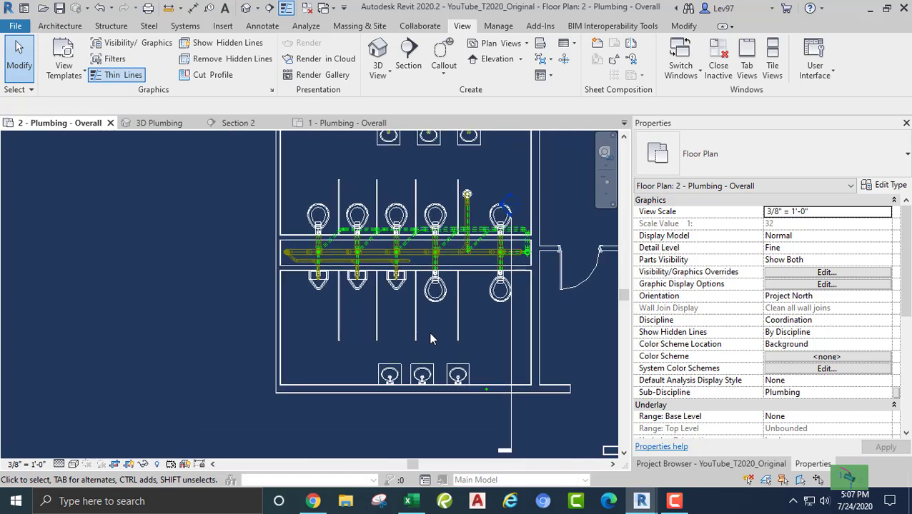
{"action": "middle_click_drag", "start_coordinate": [429, 339], "coordinate": [312, 349]}
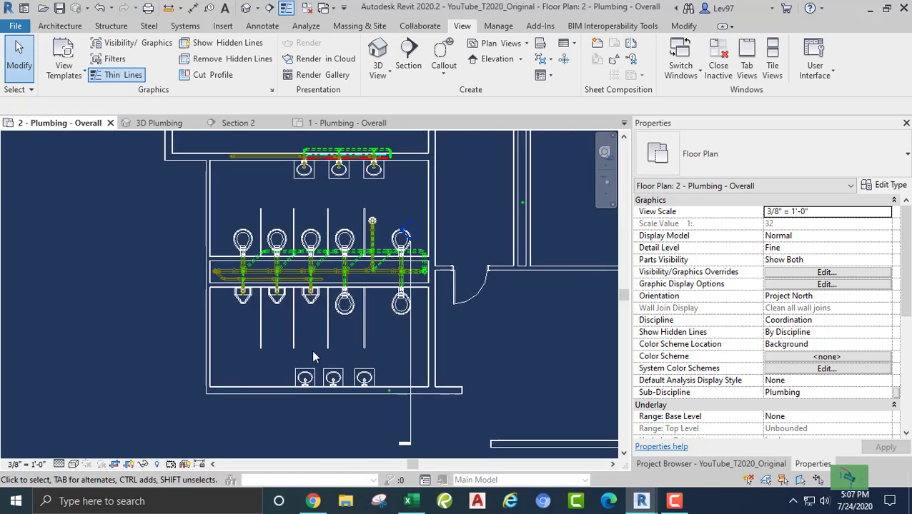
{"action": "scroll", "coordinate": [320, 350], "scroll_direction": "up", "scroll_amount": 3}
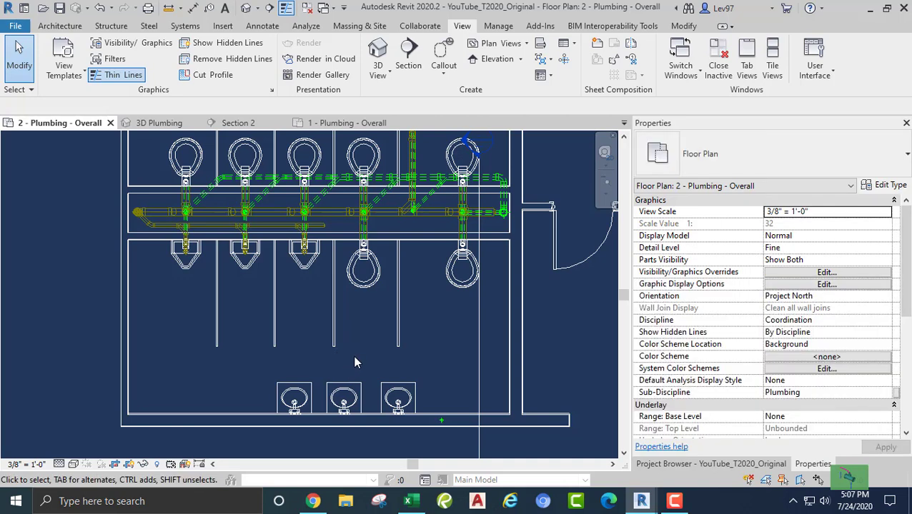
{"action": "scroll", "coordinate": [721, 305], "scroll_direction": "down", "scroll_amount": 3}
{"action": "scroll", "coordinate": [721, 305], "scroll_direction": "down", "scroll_amount": 3}
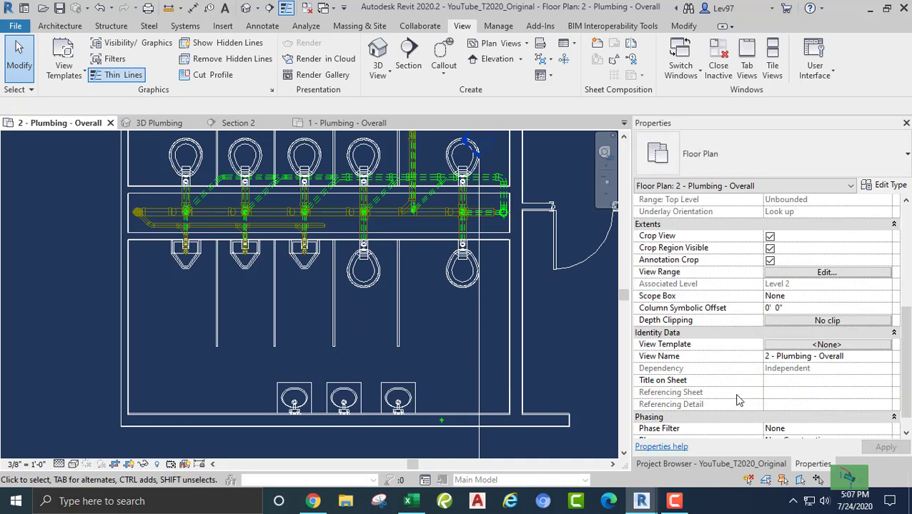
- Place a CenterVent_R2020_Lavatory, type 21"x19" - Private, on the Men's Room's south wall, west of the three existing lavatories
{"action": "left_click", "coordinate": [743, 464]}
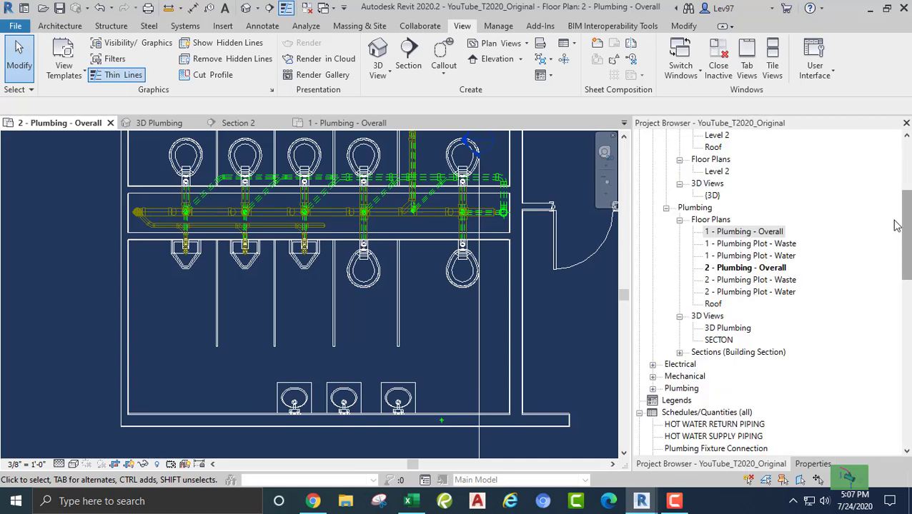
{"action": "left_click_drag", "start_coordinate": [907, 212], "coordinate": [907, 382]}
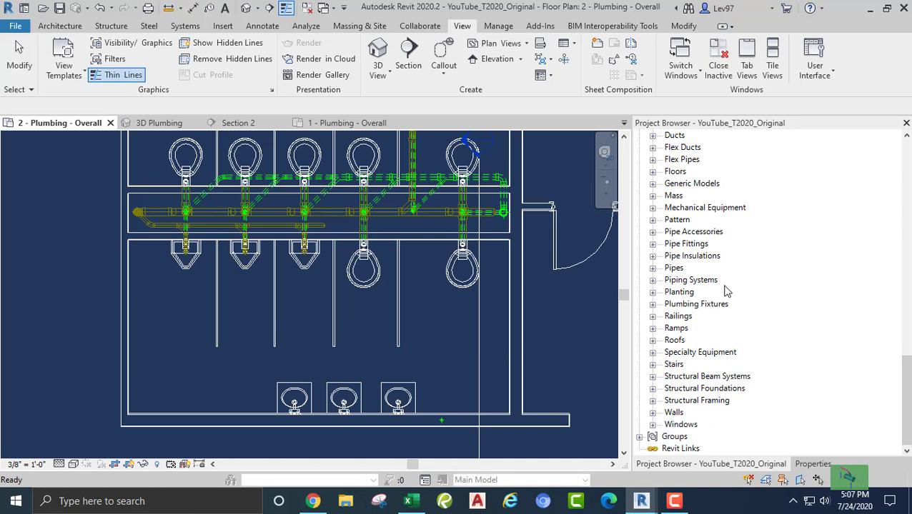
{"action": "scroll", "coordinate": [738, 292], "scroll_direction": "up", "scroll_amount": 1}
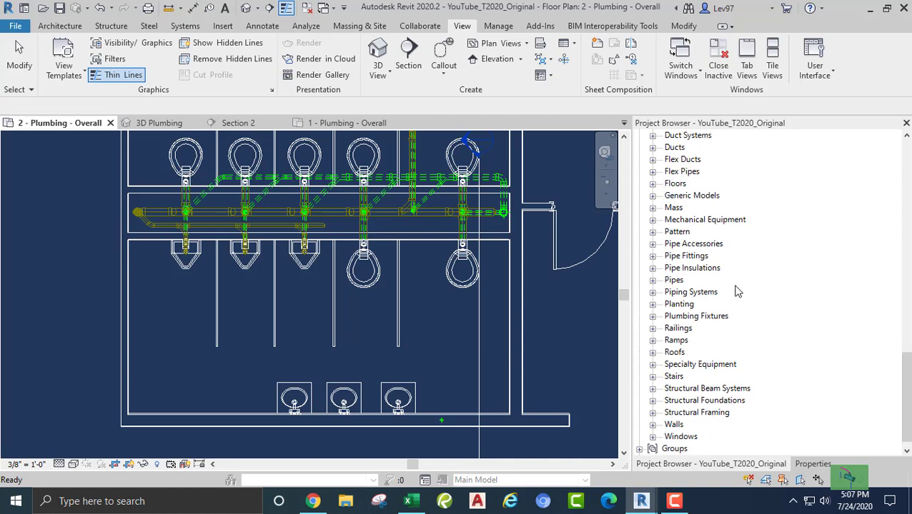
{"action": "left_click", "coordinate": [652, 317]}
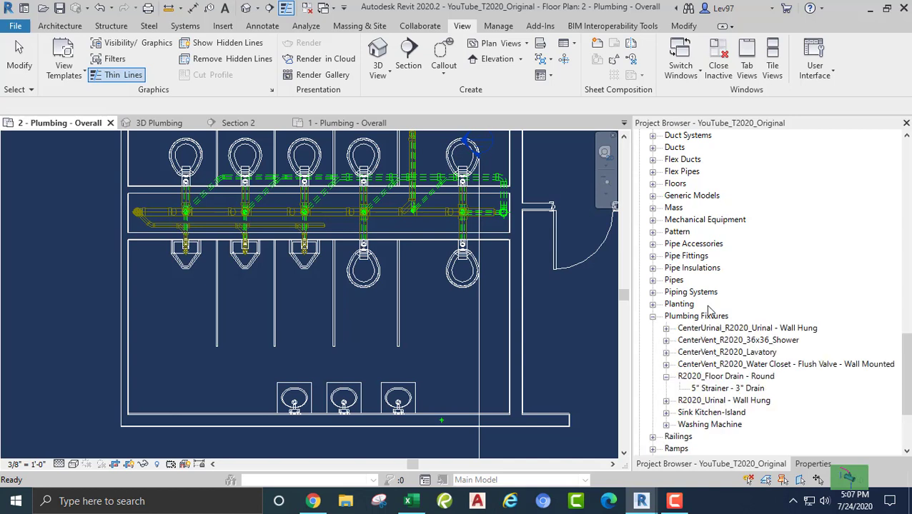
{"action": "left_click", "coordinate": [666, 377]}
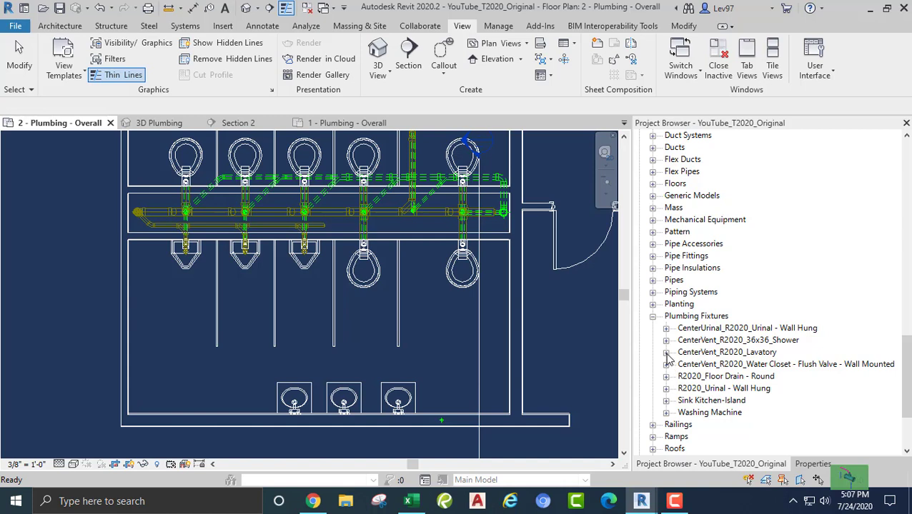
{"action": "left_click", "coordinate": [666, 353]}
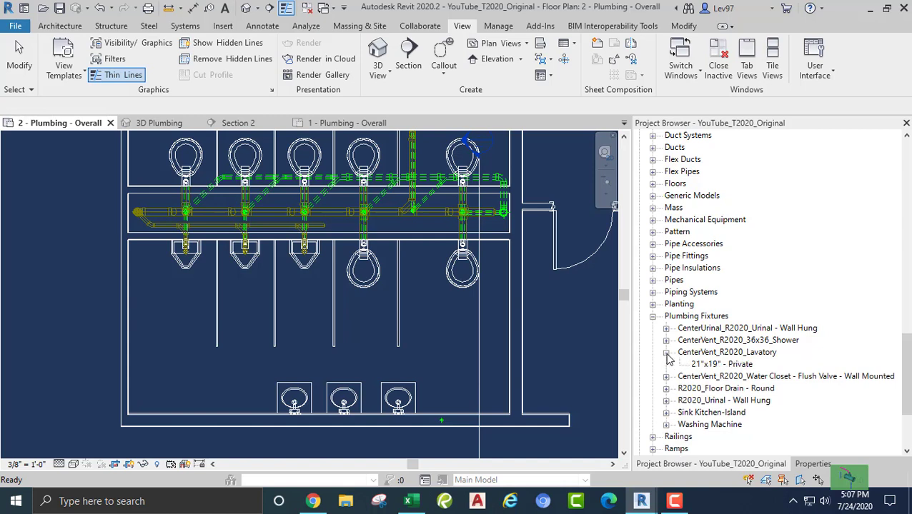
{"action": "left_click", "coordinate": [730, 365]}
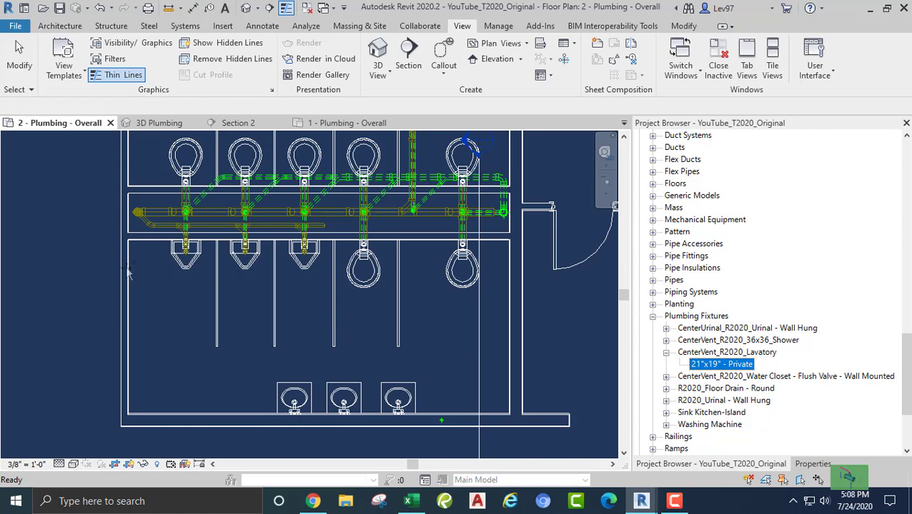
{"action": "left_click_drag", "start_coordinate": [722, 364], "coordinate": [179, 335]}
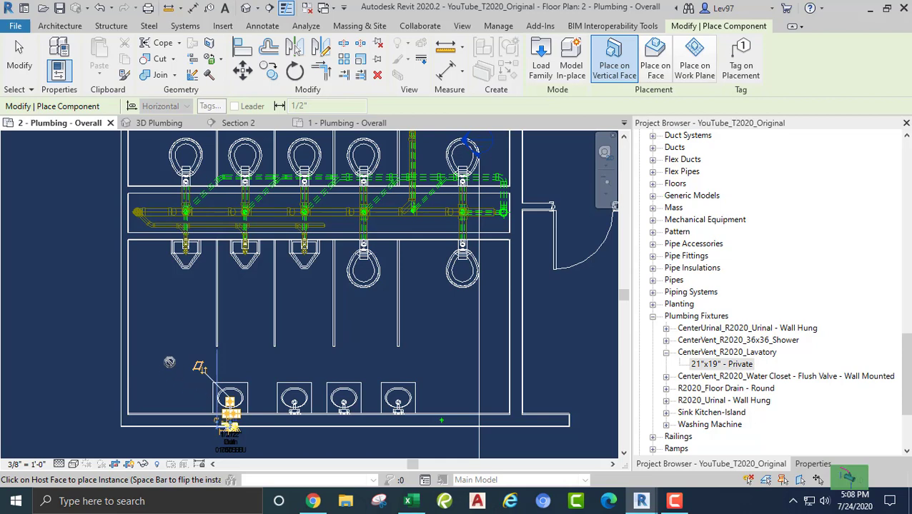
{"action": "key", "text": "Escape"}
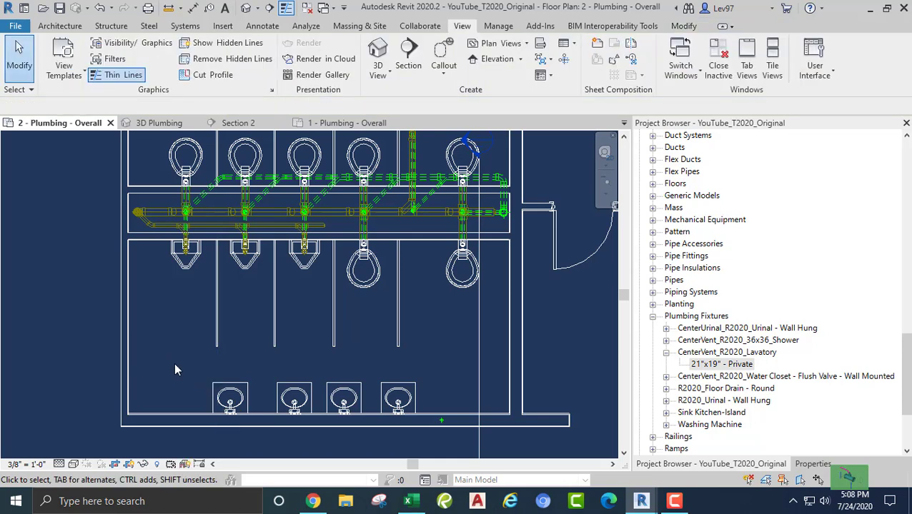
{"action": "double_click", "coordinate": [229, 399]}
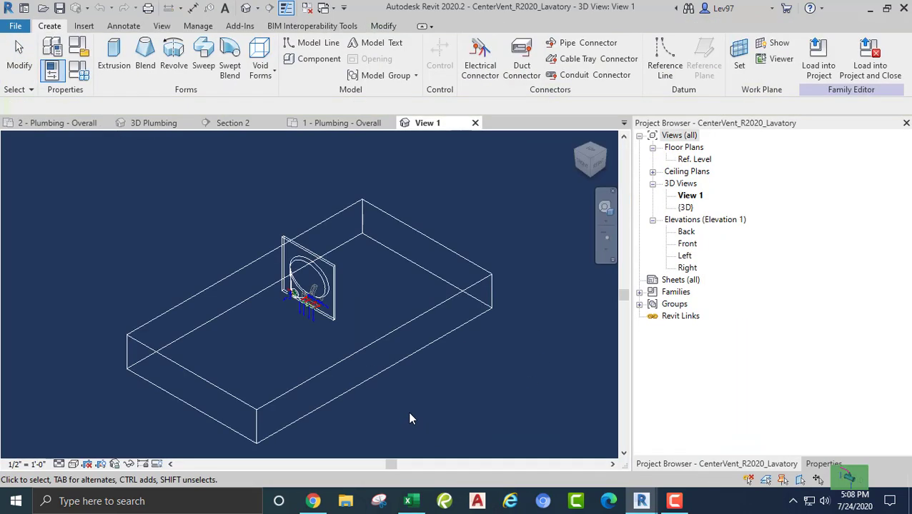
{"action": "left_click", "coordinate": [475, 124]}
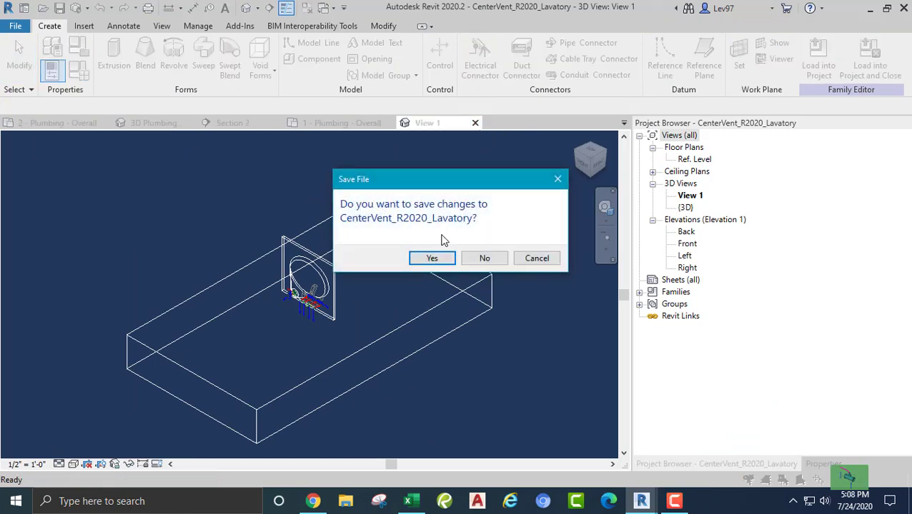
{"action": "left_click", "coordinate": [484, 258]}
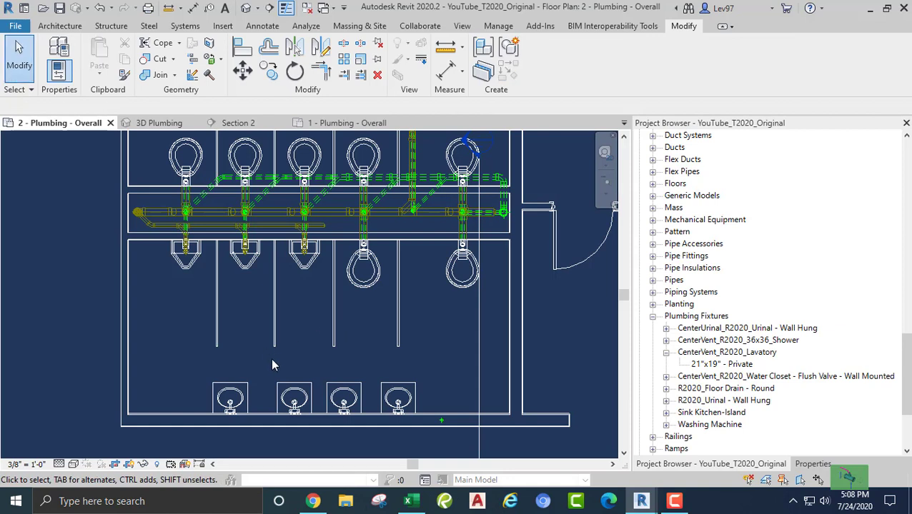
- Delete the westernmost lavatory on the Men's Room's south wall and collapse the CenterVent_R2020_Lavatory and Plumbing Fixtures family lists
{"action": "left_click", "coordinate": [247, 398]}
{"action": "key", "text": "Delete"}
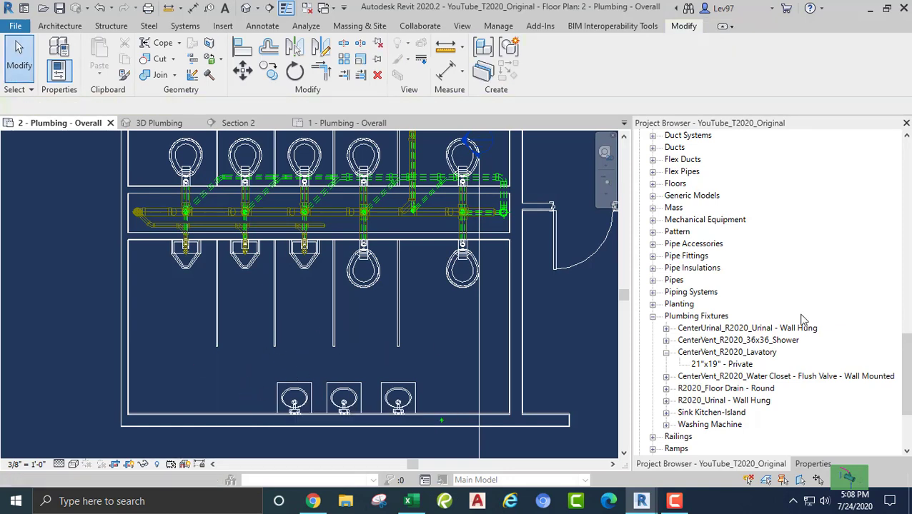
{"action": "left_click", "coordinate": [666, 353]}
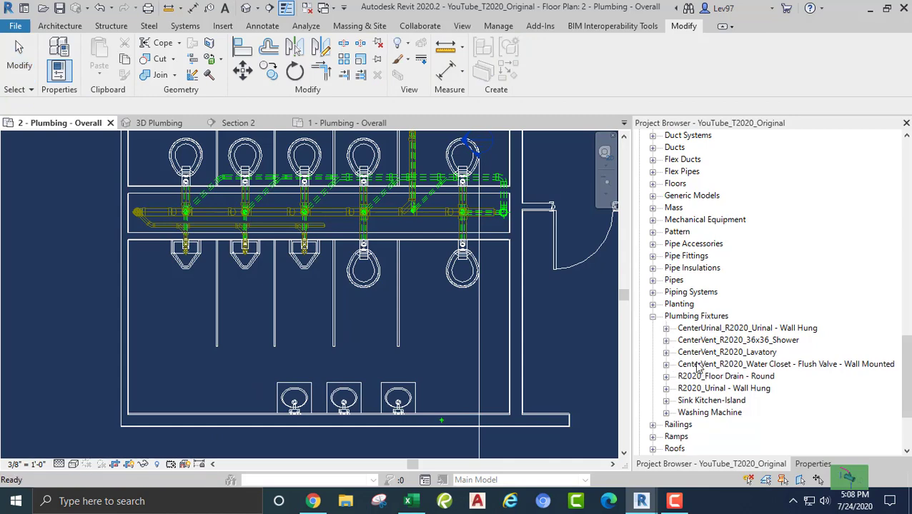
{"action": "scroll", "coordinate": [682, 198], "scroll_direction": "up", "scroll_amount": 6}
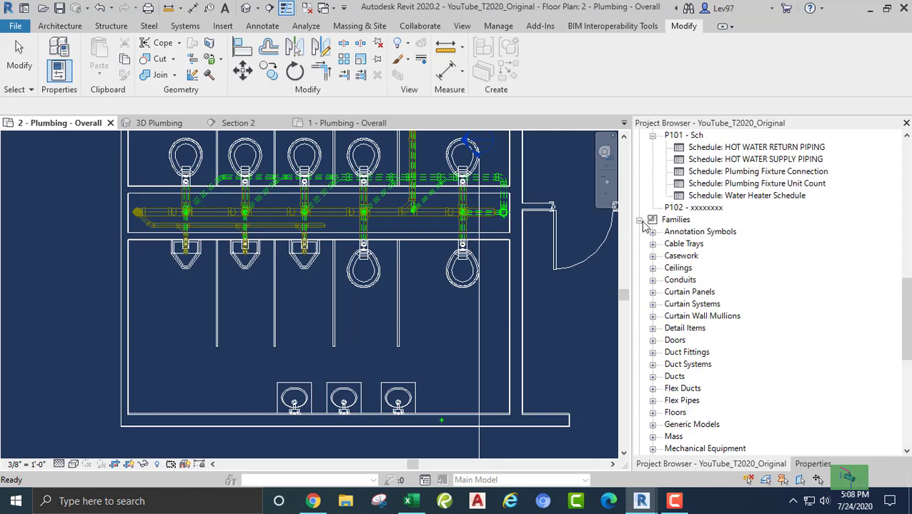
{"action": "scroll", "coordinate": [692, 305], "scroll_direction": "down", "scroll_amount": 6}
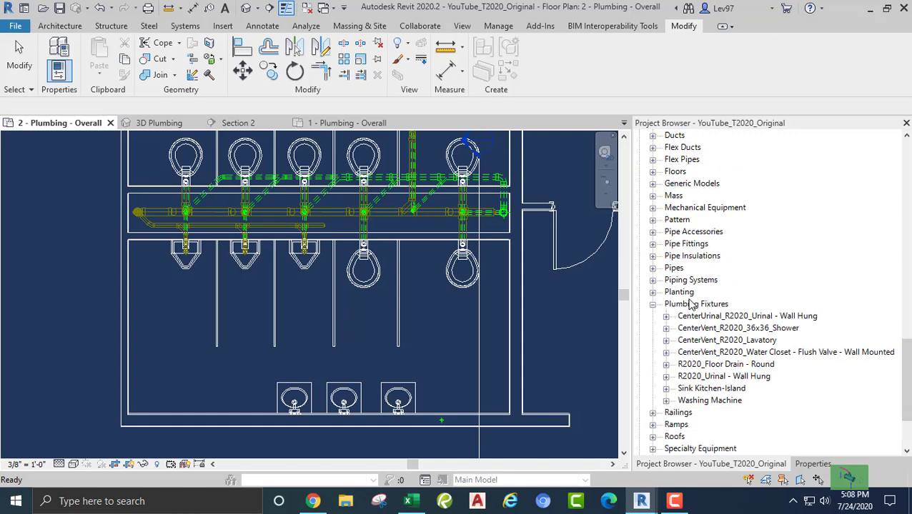
{"action": "left_click", "coordinate": [653, 304]}
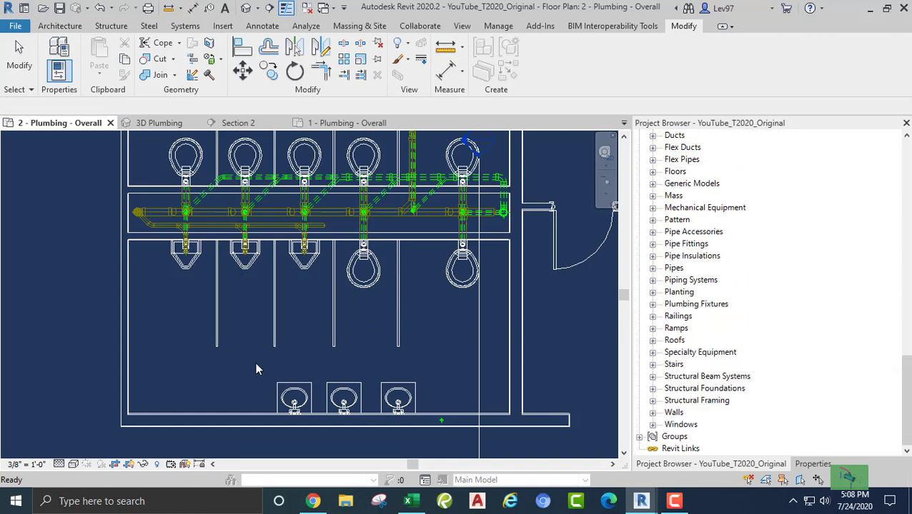
- Examine the fixture layout of the Women's Room and the Men's Room, including the lavatories on both outer walls
{"action": "scroll", "coordinate": [275, 357], "scroll_direction": "down", "scroll_amount": 3}
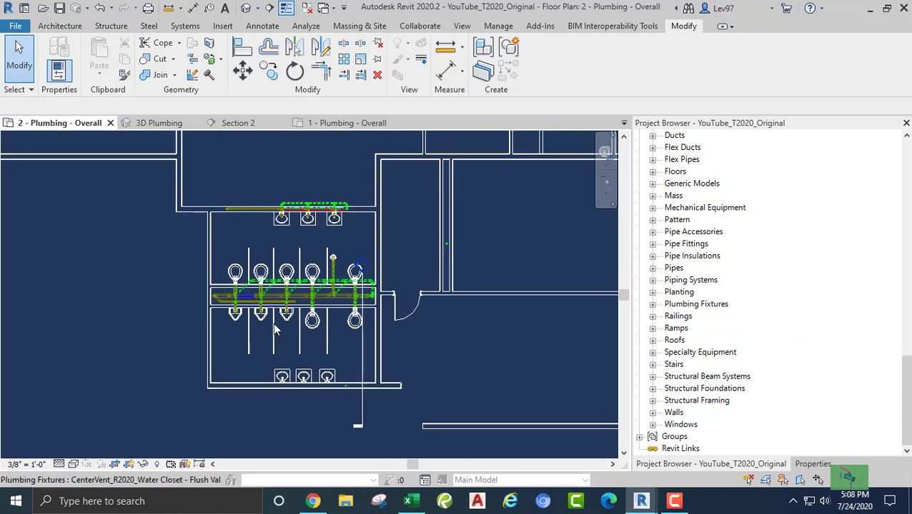
{"action": "scroll", "coordinate": [325, 246], "scroll_direction": "up", "scroll_amount": 3}
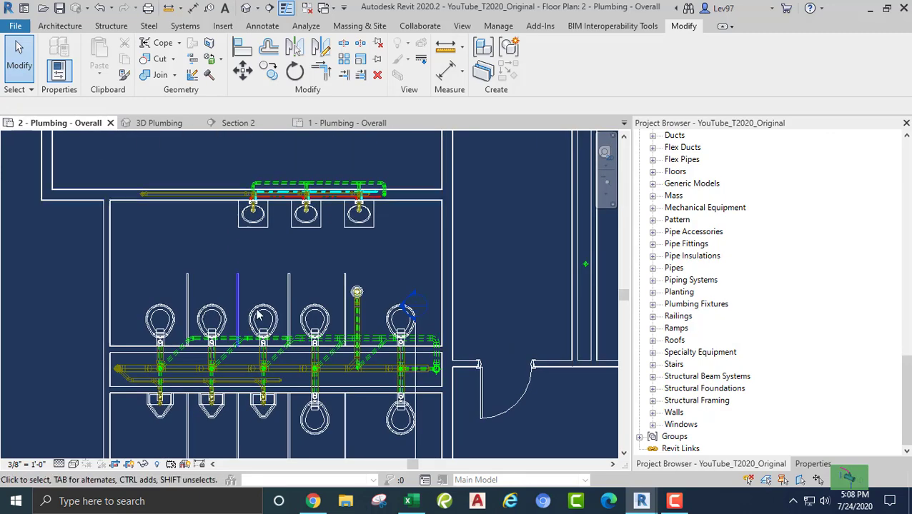
{"action": "middle_click_drag", "start_coordinate": [382, 260], "coordinate": [433, 248]}
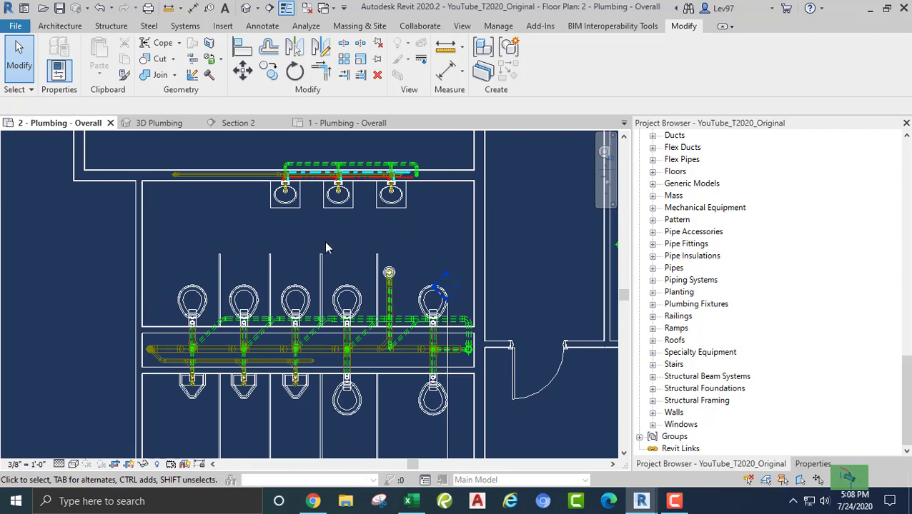
{"action": "middle_click_drag", "start_coordinate": [321, 242], "coordinate": [430, 228]}
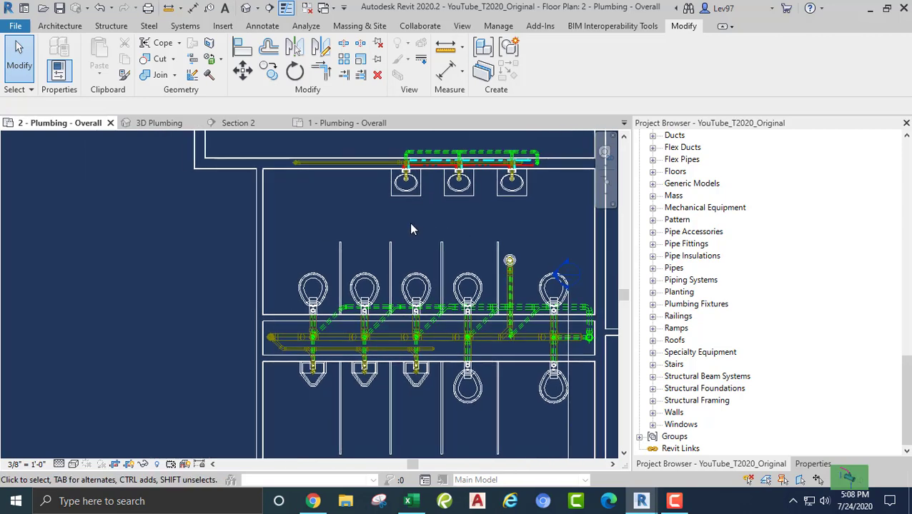
{"action": "middle_click_drag", "start_coordinate": [409, 229], "coordinate": [369, 168]}
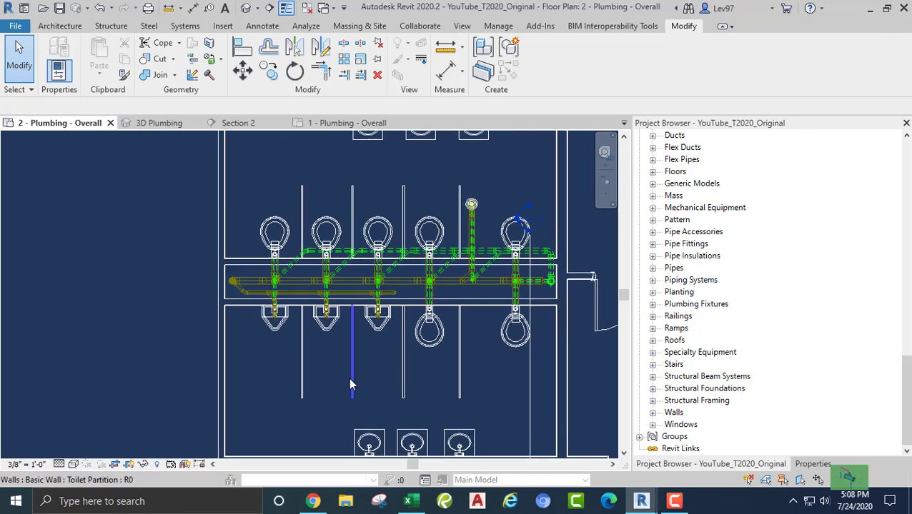
{"action": "middle_click_drag", "start_coordinate": [340, 387], "coordinate": [358, 325]}
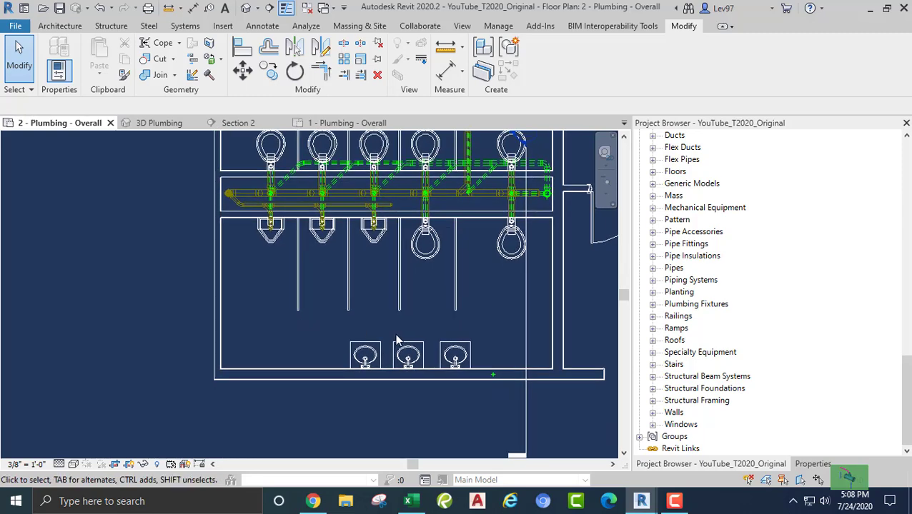
{"action": "scroll", "coordinate": [397, 340], "scroll_direction": "up", "scroll_amount": 1}
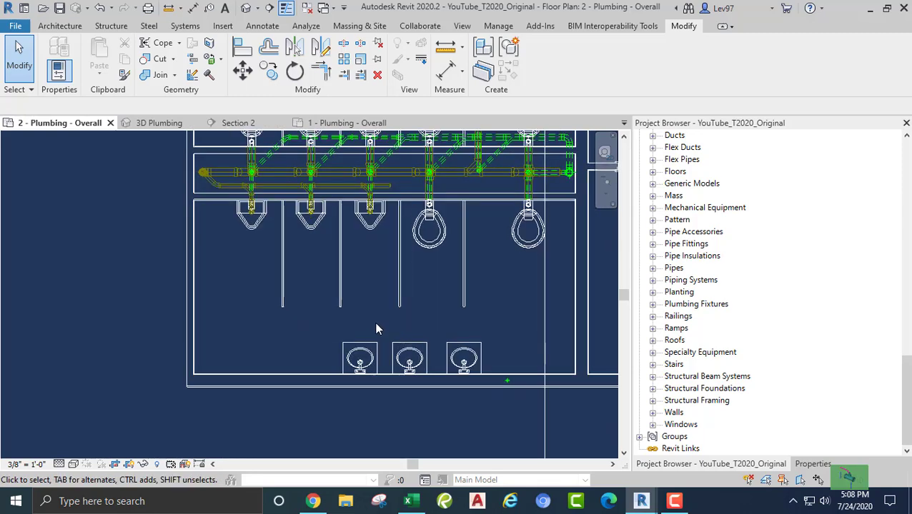
{"action": "scroll", "coordinate": [375, 324], "scroll_direction": "down", "scroll_amount": 1}
{"action": "middle_click_drag", "start_coordinate": [367, 327], "coordinate": [317, 333]}
- Draw detail lines from the center of the Men's Room's westernmost lavatory, north past its front edge and 2'-6" east
{"action": "scroll", "coordinate": [317, 333], "scroll_direction": "up", "scroll_amount": 4}
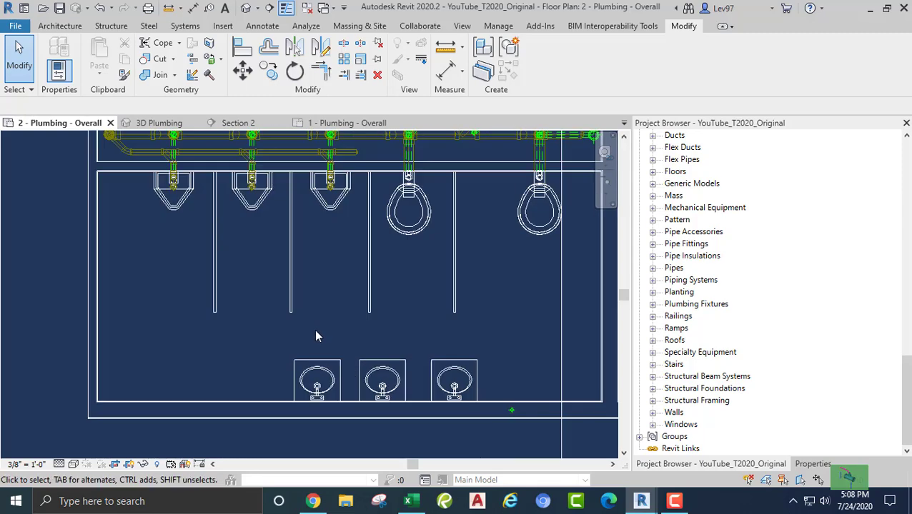
{"action": "key", "text": "d"}
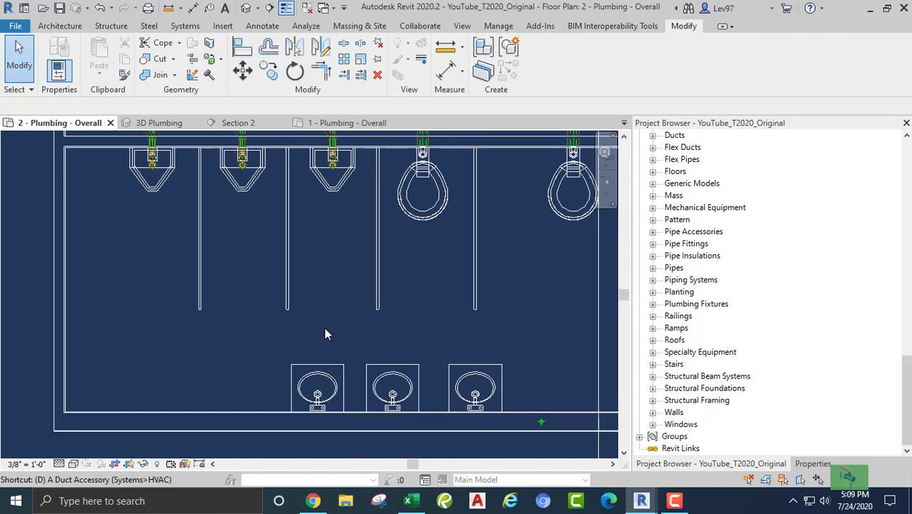
{"action": "key", "text": "l"}
{"action": "left_click", "coordinate": [318, 394]}
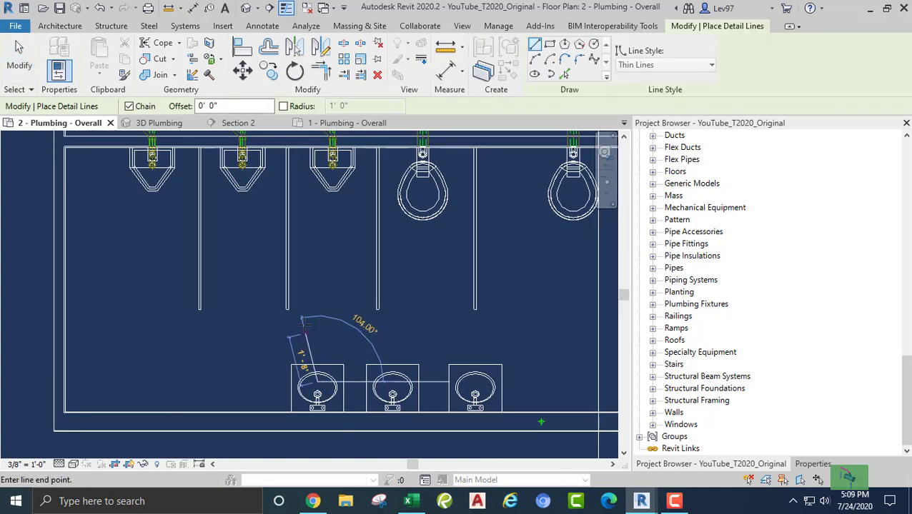
{"action": "left_click", "coordinate": [317, 336]}
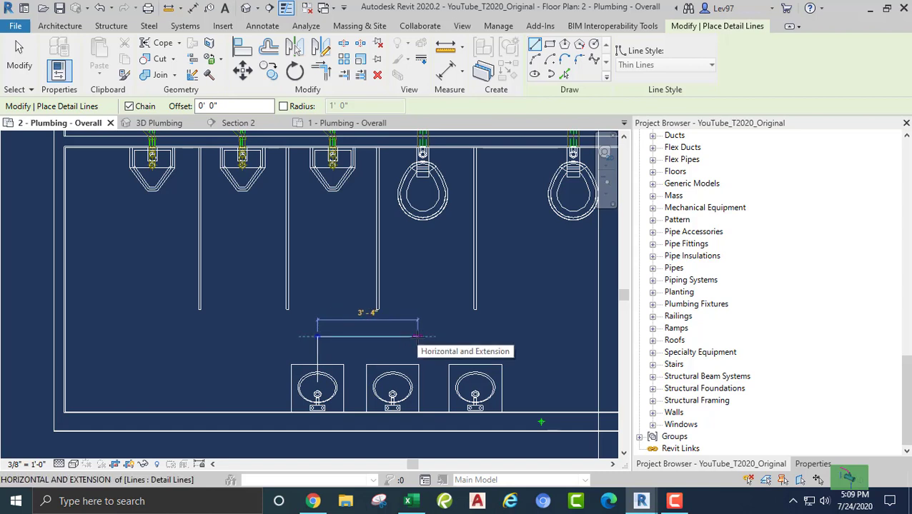
{"action": "type", "text": "0 3"}
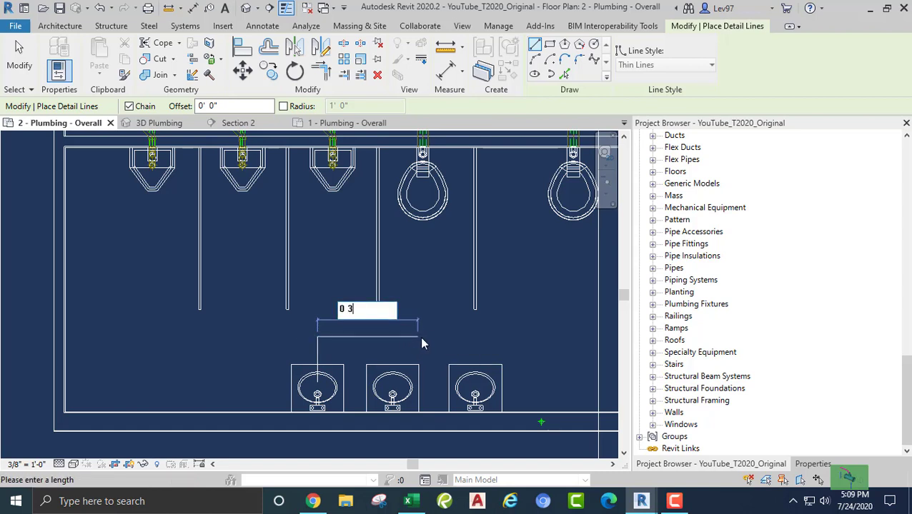
{"action": "type", "text": "0"}
{"action": "key", "text": "Return"}
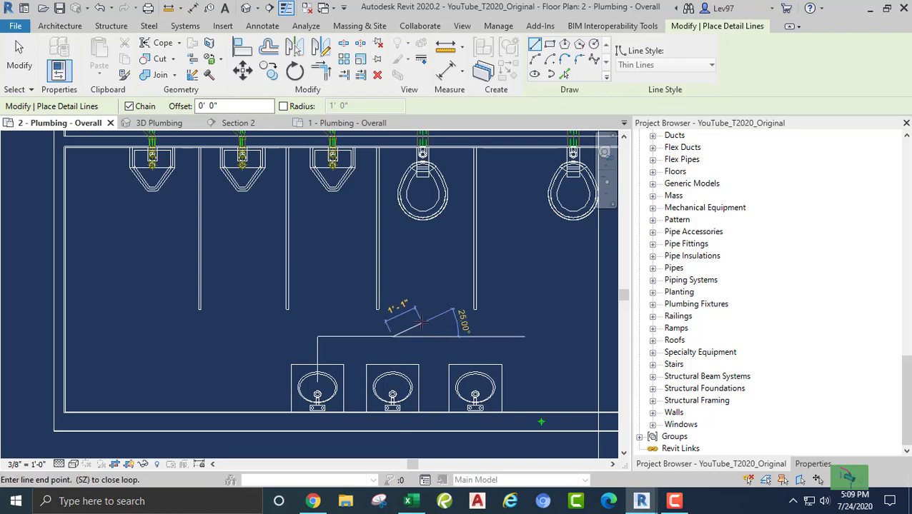
- Continue the detail lines with a short jog south, a 2'-6" segment east and a vertical segment about 1'-8" north
{"action": "left_click", "coordinate": [392, 348]}
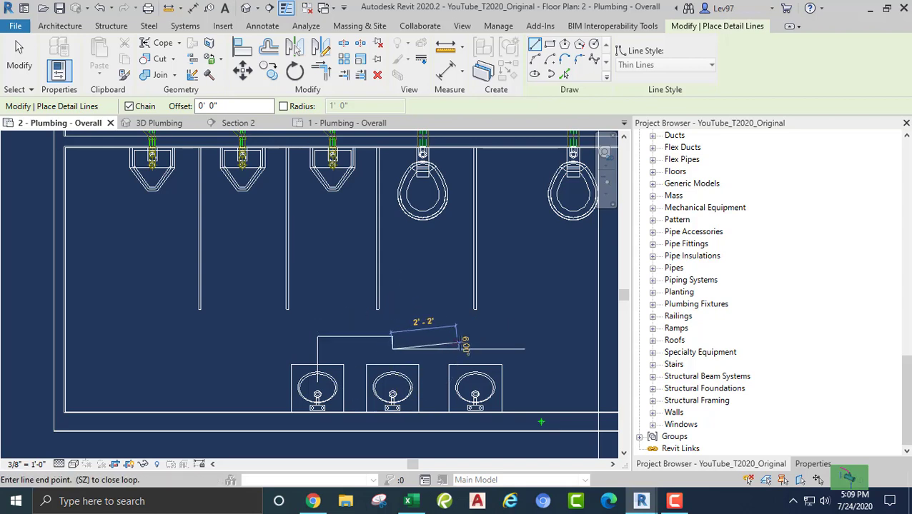
{"action": "type", "text": "0 30"}
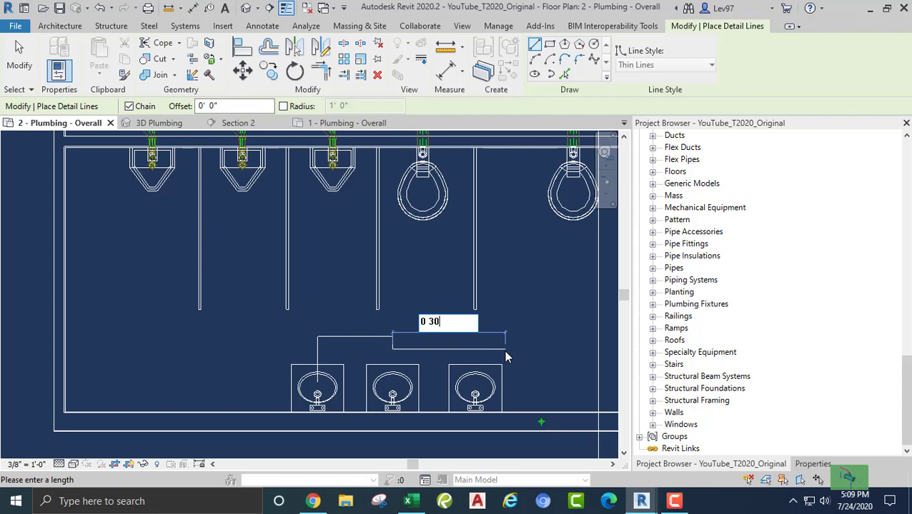
{"action": "key", "text": "Return"}
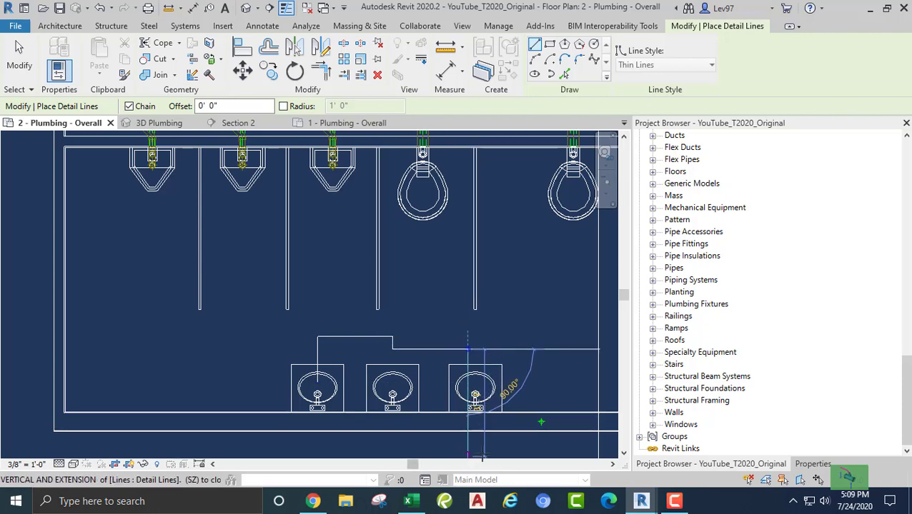
{"action": "scroll", "coordinate": [476, 420], "scroll_direction": "up", "scroll_amount": 3}
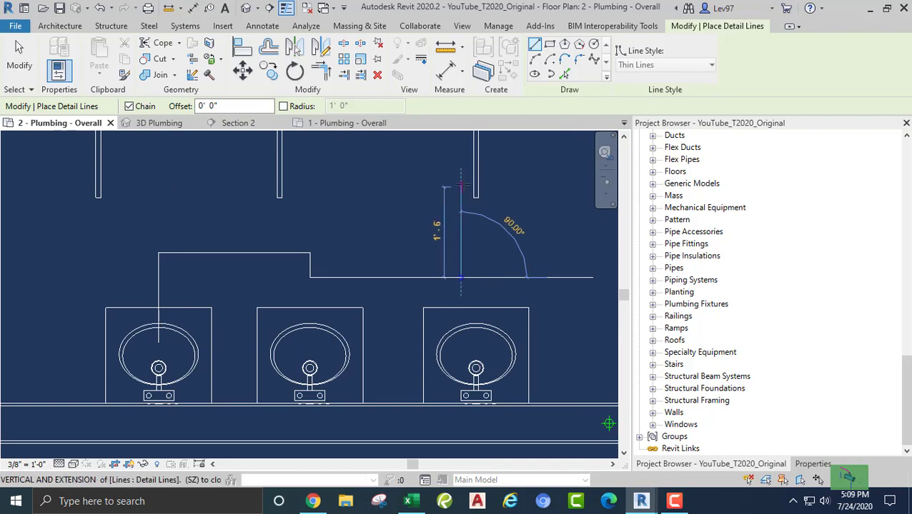
{"action": "left_click", "coordinate": [461, 179]}
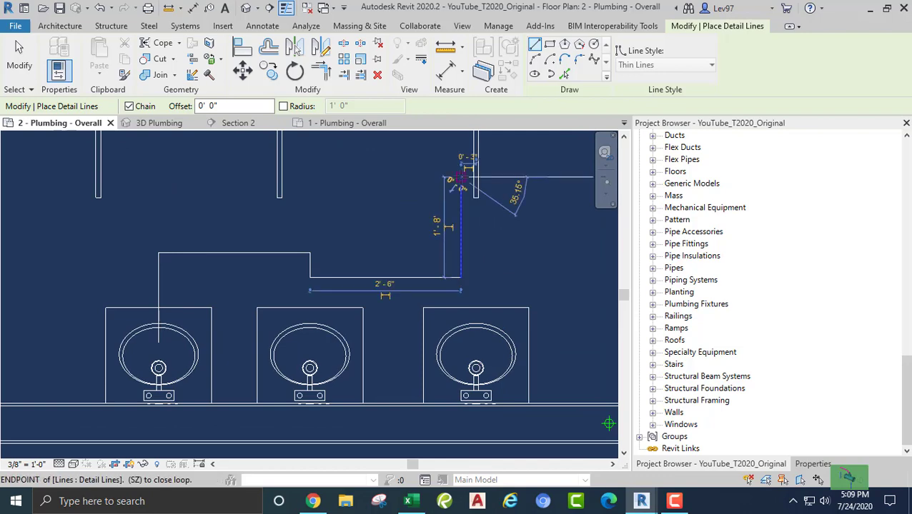
{"action": "key", "text": "Escape"}
{"action": "key", "text": "Escape"}
- Align the center of the Men's Room's middle lavatory with the short vertical detail line above it
{"action": "scroll", "coordinate": [503, 200], "scroll_direction": "down", "scroll_amount": 3}
{"action": "middle_click_drag", "start_coordinate": [508, 202], "coordinate": [300, 243]}
{"action": "middle_click_drag", "start_coordinate": [346, 220], "coordinate": [432, 199]}
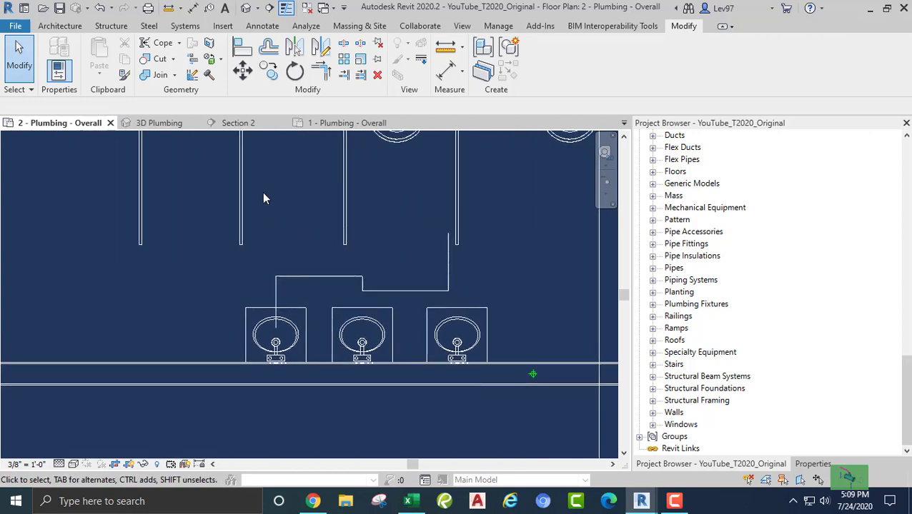
{"action": "left_click", "coordinate": [243, 48]}
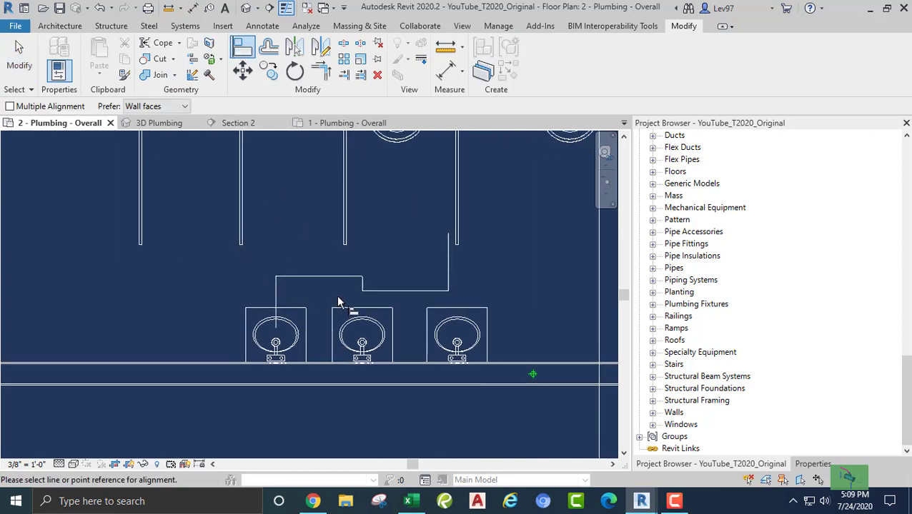
{"action": "left_click", "coordinate": [363, 286]}
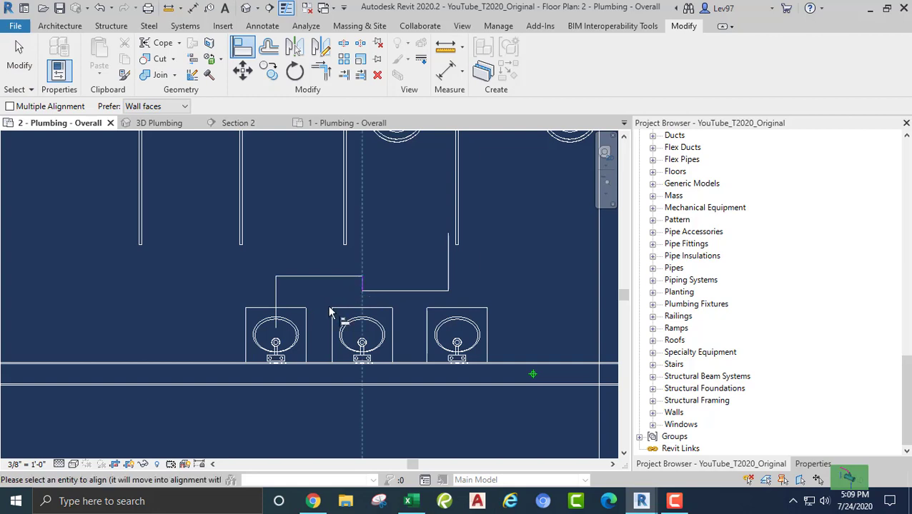
{"action": "left_click", "coordinate": [363, 337]}
{"action": "key", "text": "Escape"}
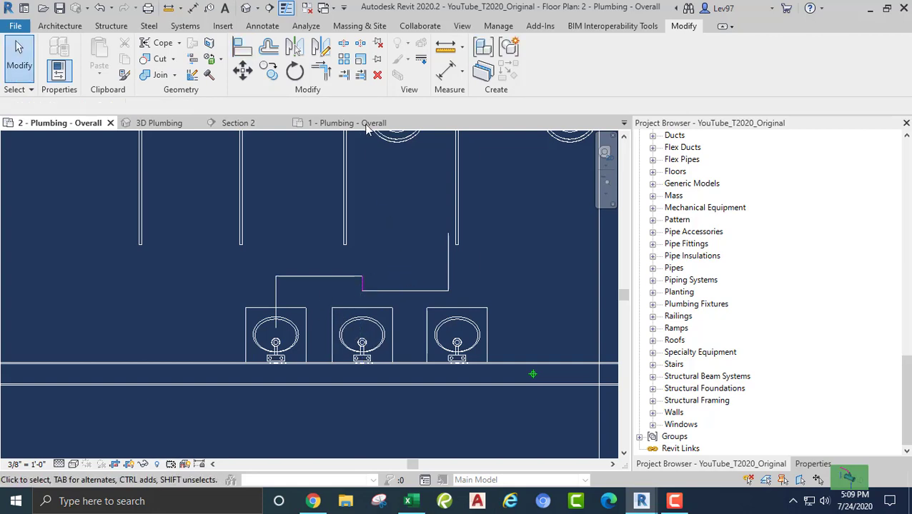
- Align the Men's Room's easternmost lavatory center with the last vertical detail line and delete all the detail lines
{"action": "key", "text": "a"}
{"action": "key", "text": "l"}
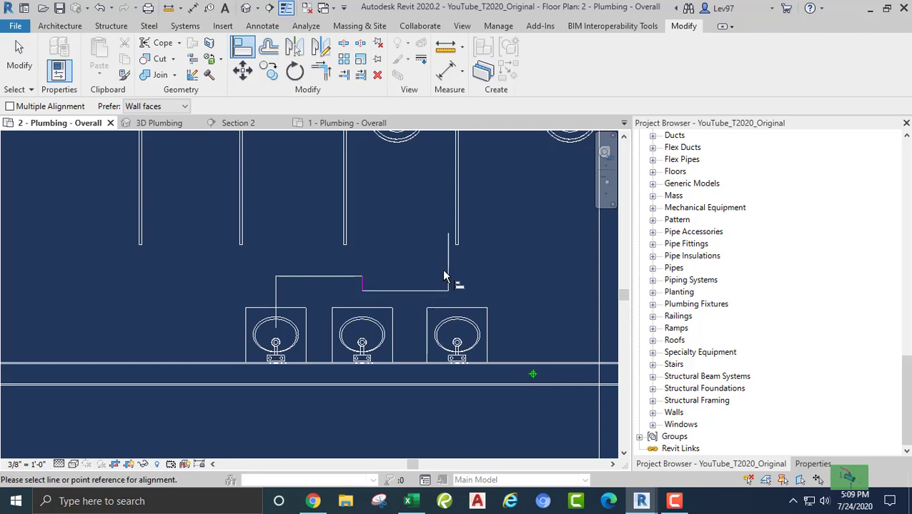
{"action": "left_click", "coordinate": [450, 279]}
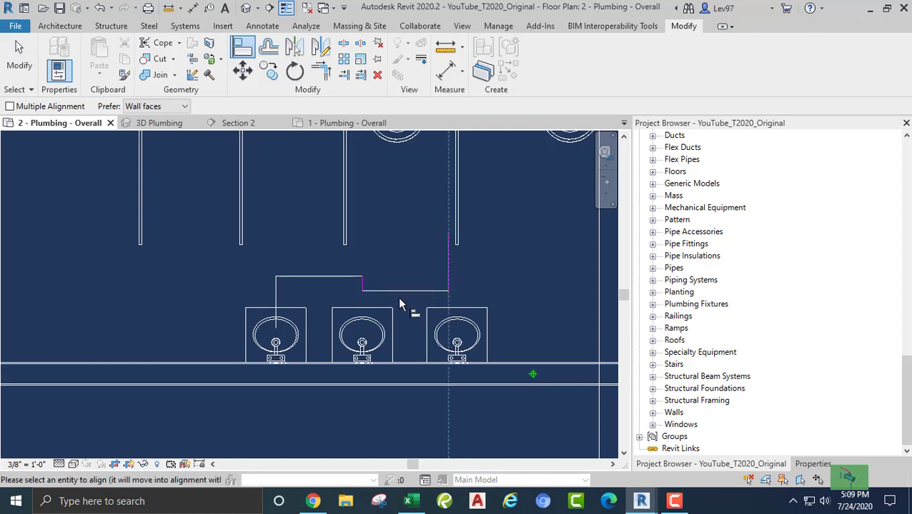
{"action": "left_click", "coordinate": [461, 341]}
{"action": "key", "text": "Escape"}
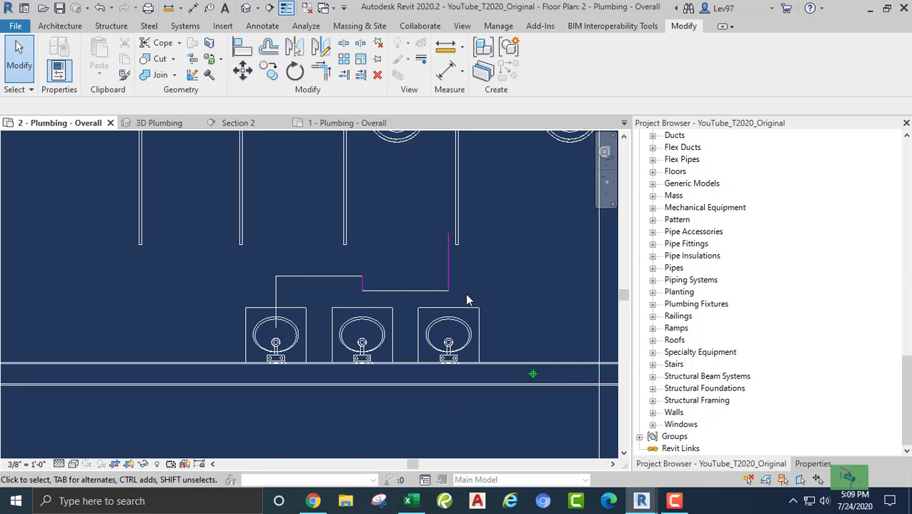
{"action": "left_click_drag", "start_coordinate": [467, 291], "coordinate": [247, 273]}
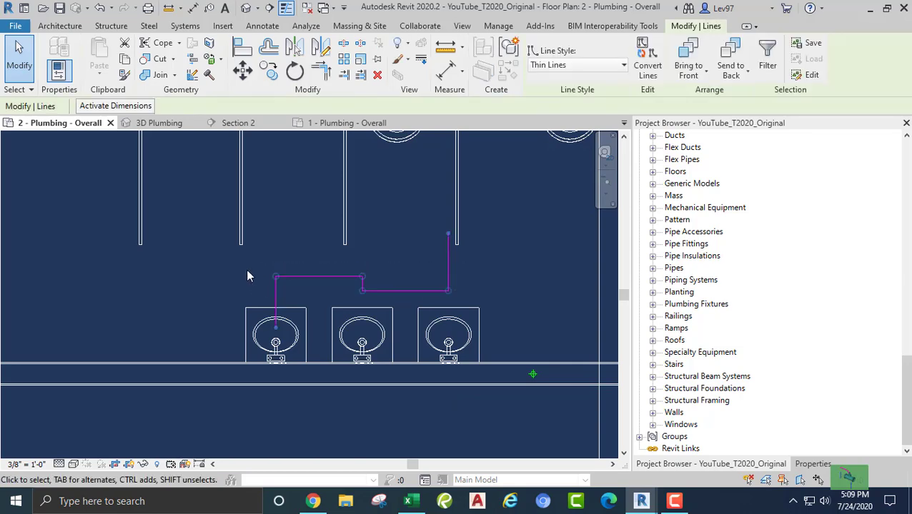
{"action": "key", "text": "Delete"}
- Examine the Schedule Level and Elevation from Level of the lavatories on the Women's Room's north wall
{"action": "scroll", "coordinate": [275, 283], "scroll_direction": "down", "scroll_amount": 3}
{"action": "middle_click_drag", "start_coordinate": [318, 377], "coordinate": [324, 418]}
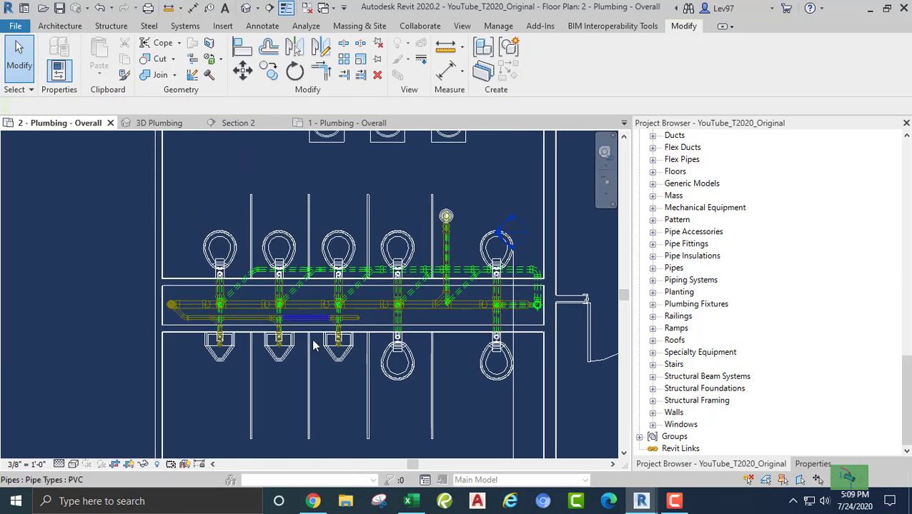
{"action": "middle_click_drag", "start_coordinate": [315, 343], "coordinate": [326, 409]}
{"action": "left_click", "coordinate": [343, 212]}
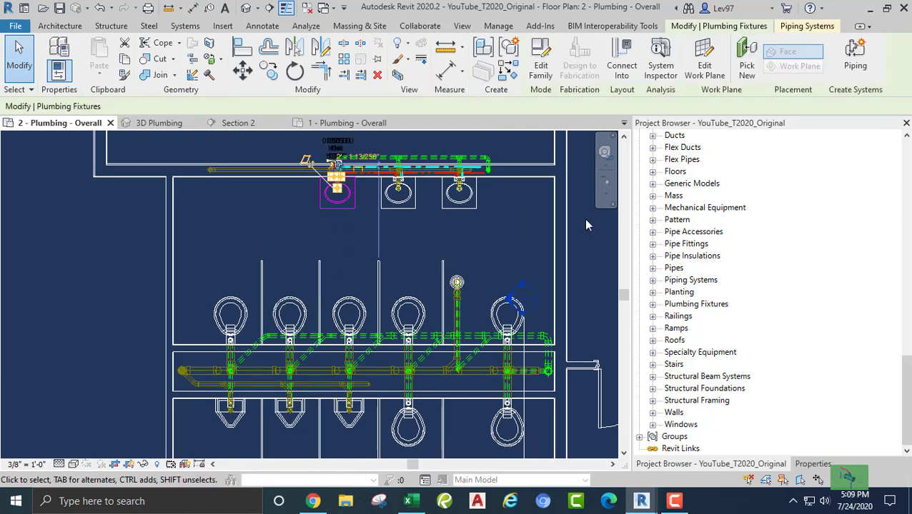
{"action": "left_click", "coordinate": [819, 466]}
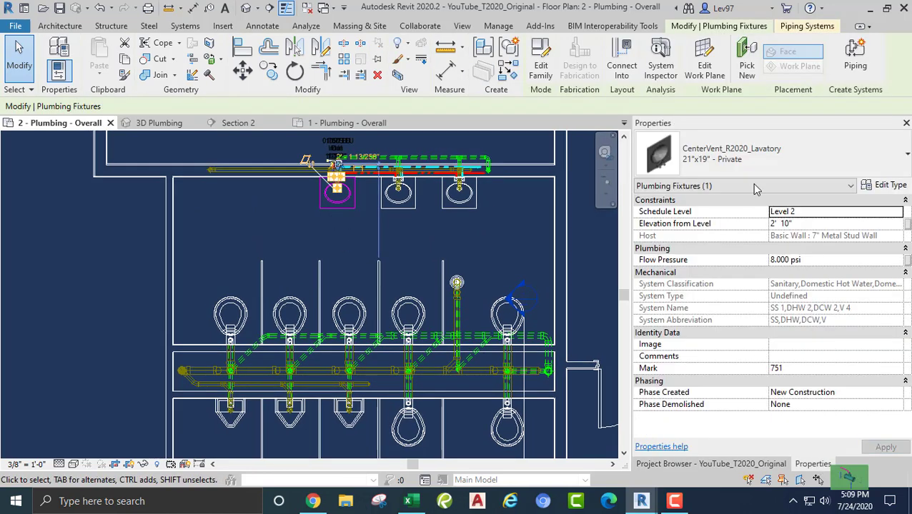
{"action": "left_click", "coordinate": [308, 248]}
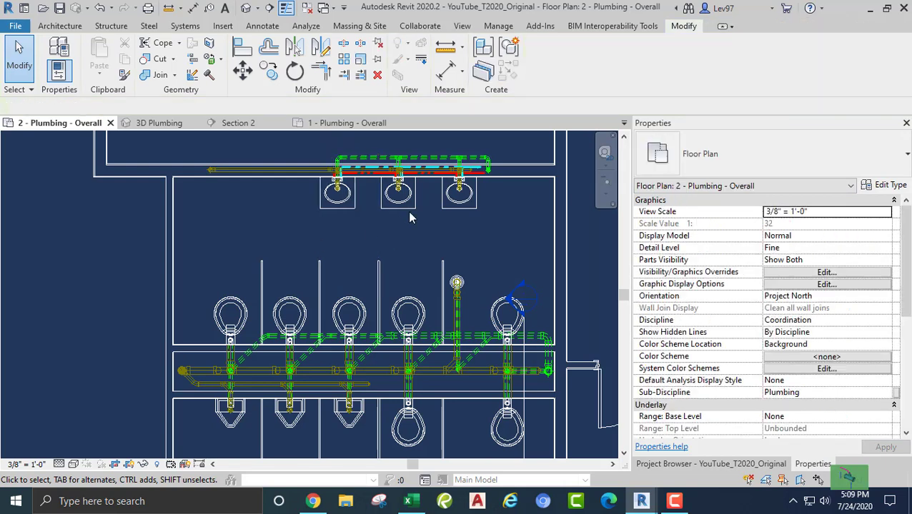
{"action": "left_click", "coordinate": [407, 208]}
{"action": "left_click", "coordinate": [409, 222]}
{"action": "left_click_drag", "start_coordinate": [497, 230], "coordinate": [310, 218]}
{"action": "left_click", "coordinate": [316, 220]}
- Check the Schedule Level and Elevation from Level of the three Men's Room lavatories together, and view both restrooms
{"action": "scroll", "coordinate": [329, 225], "scroll_direction": "down", "scroll_amount": 3}
{"action": "middle_click_drag", "start_coordinate": [393, 383], "coordinate": [405, 284]}
{"action": "scroll", "coordinate": [406, 286], "scroll_direction": "up", "scroll_amount": 3}
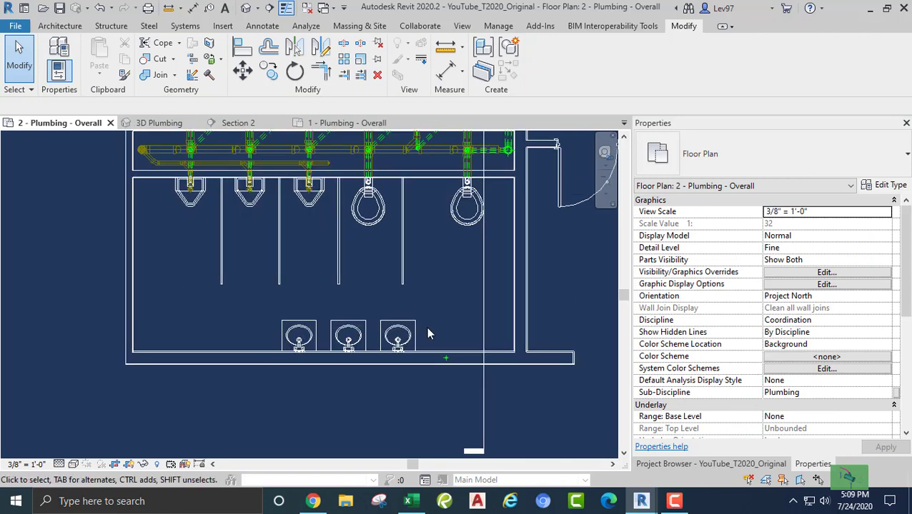
{"action": "left_click_drag", "start_coordinate": [427, 329], "coordinate": [238, 299]}
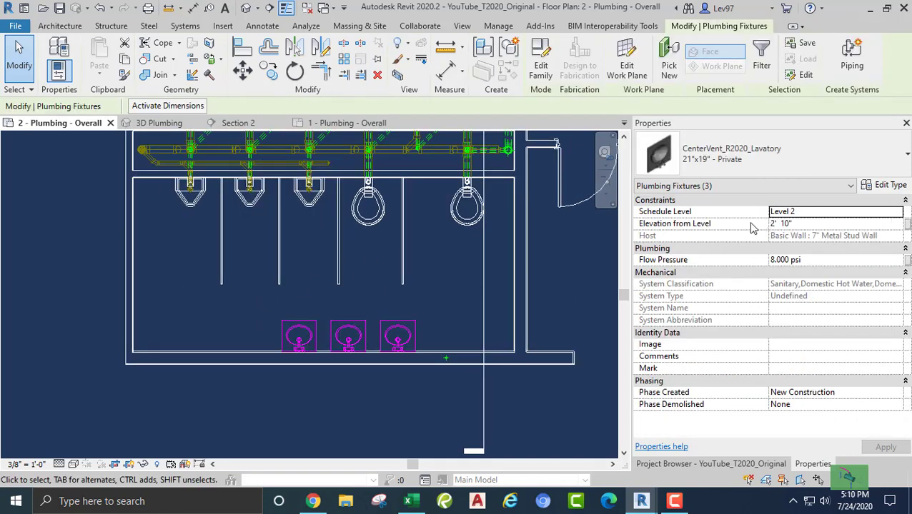
{"action": "left_click", "coordinate": [344, 374]}
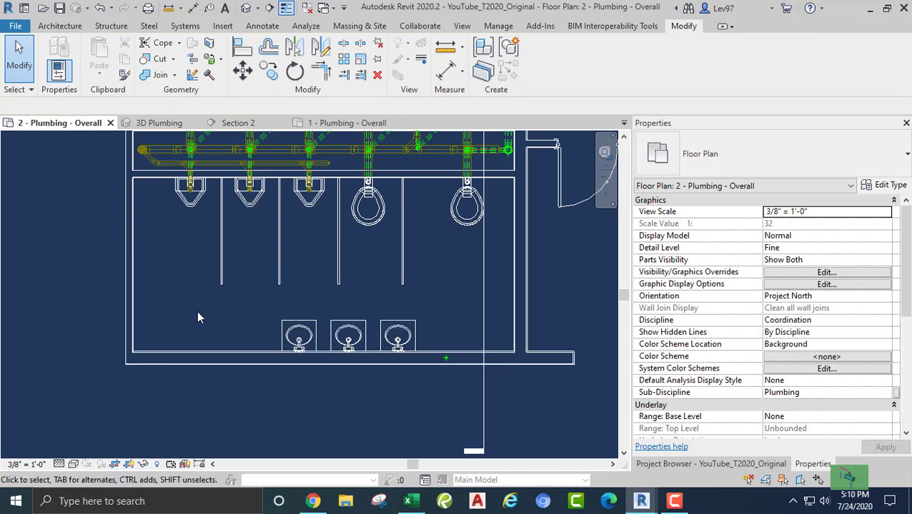
{"action": "scroll", "coordinate": [285, 302], "scroll_direction": "down", "scroll_amount": 2}
{"action": "middle_click_drag", "start_coordinate": [284, 302], "coordinate": [340, 381]}
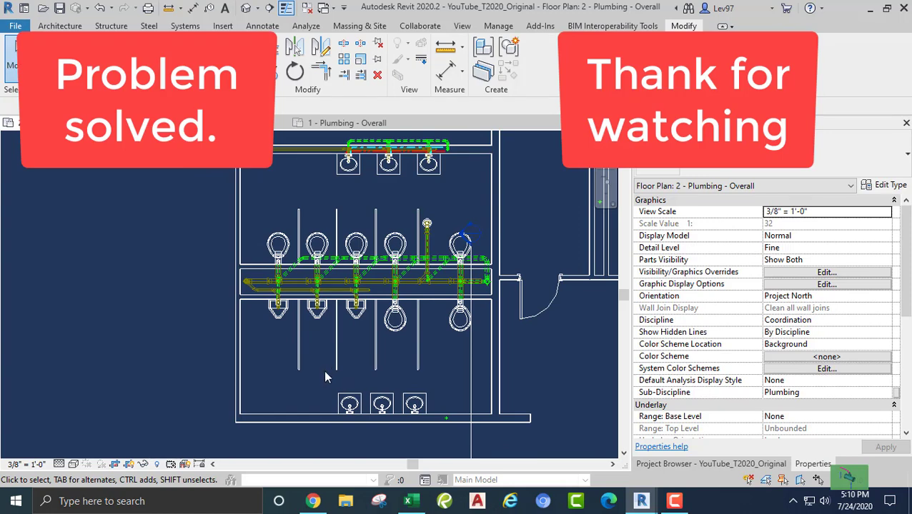